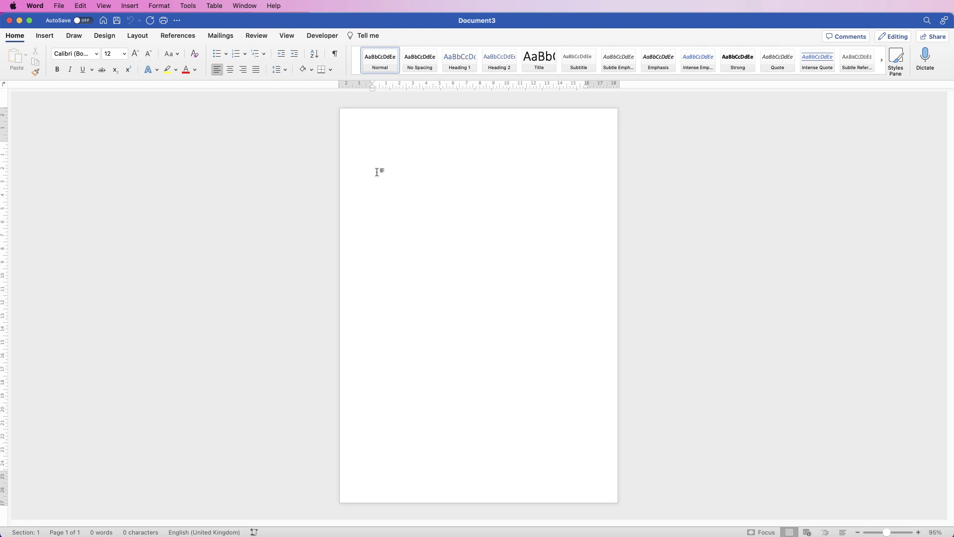
Review the page size options around A4 and set the document margins to Narrow
click(138, 36)
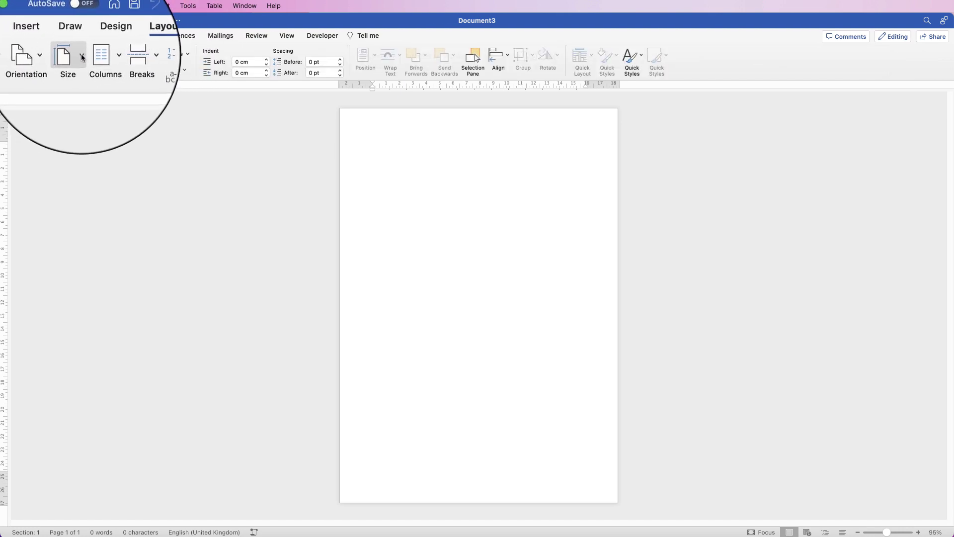
click(82, 57)
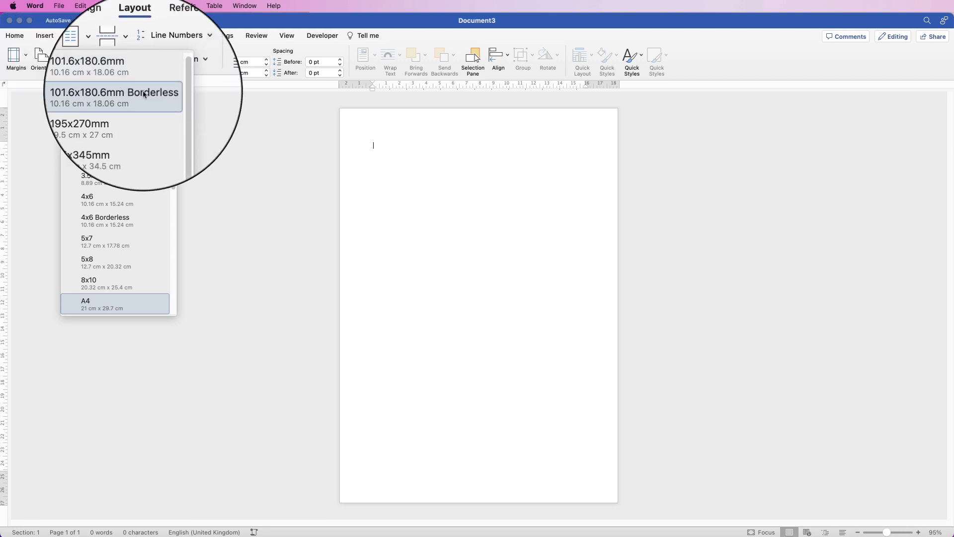
drag(175, 98, 173, 139)
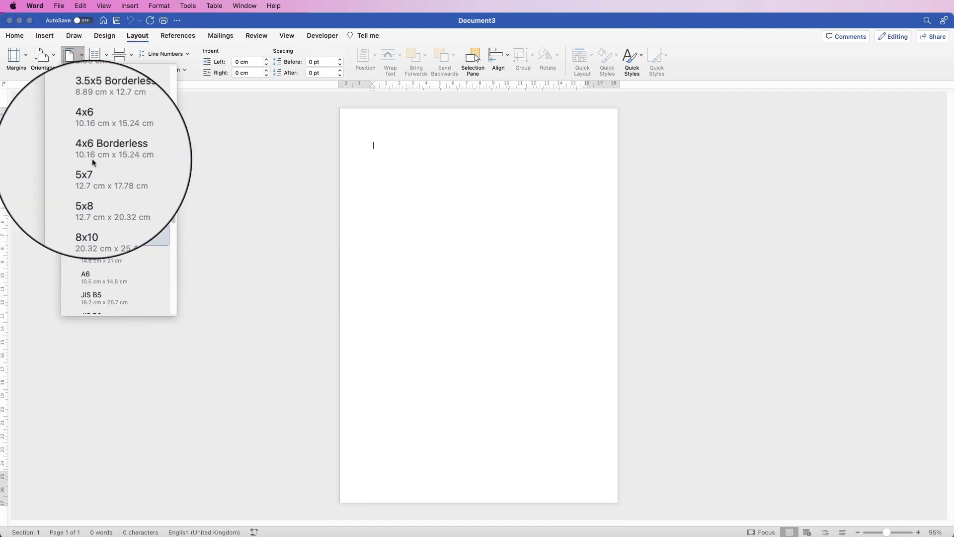
click(82, 57)
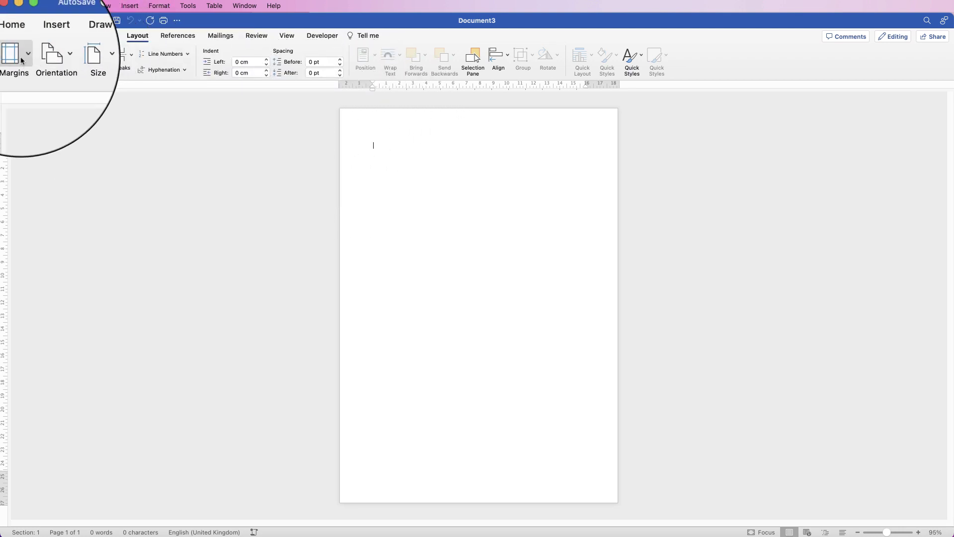
click(25, 55)
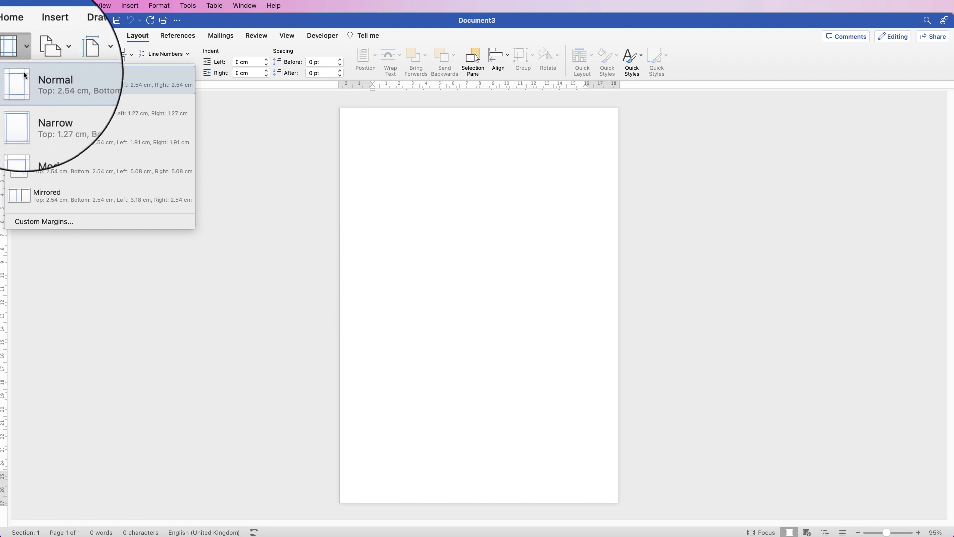
click(34, 113)
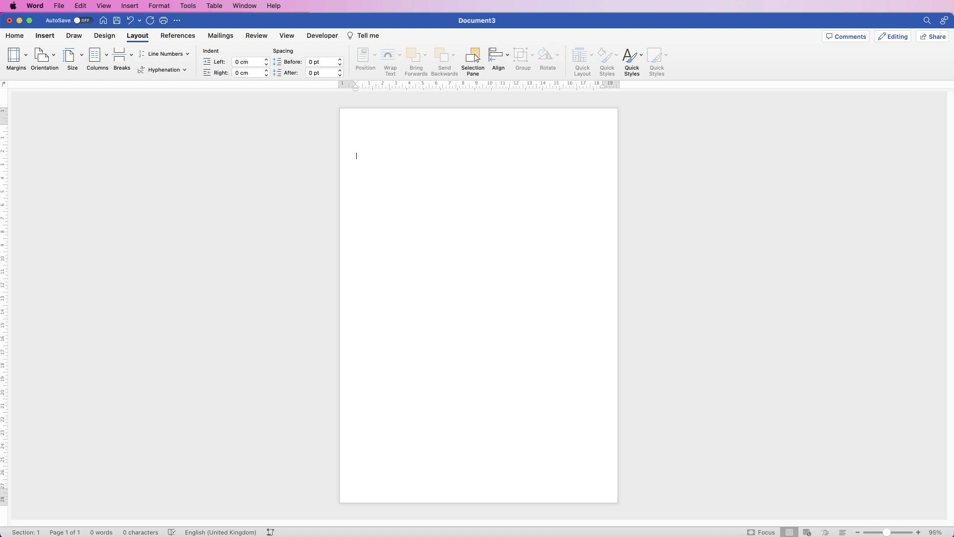
Insert a table with 3 columns and 30 rows, keeping the initial column width on Auto
click(45, 36)
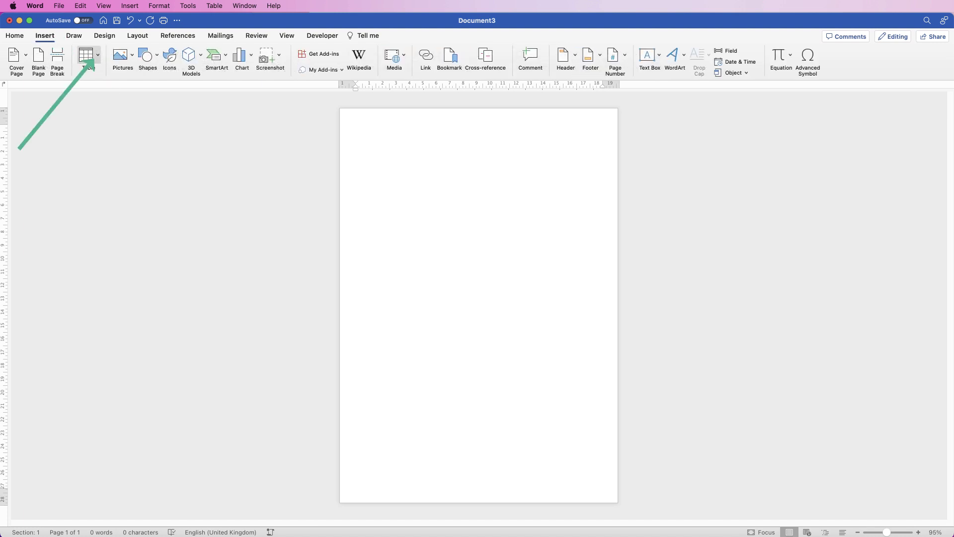
click(87, 56)
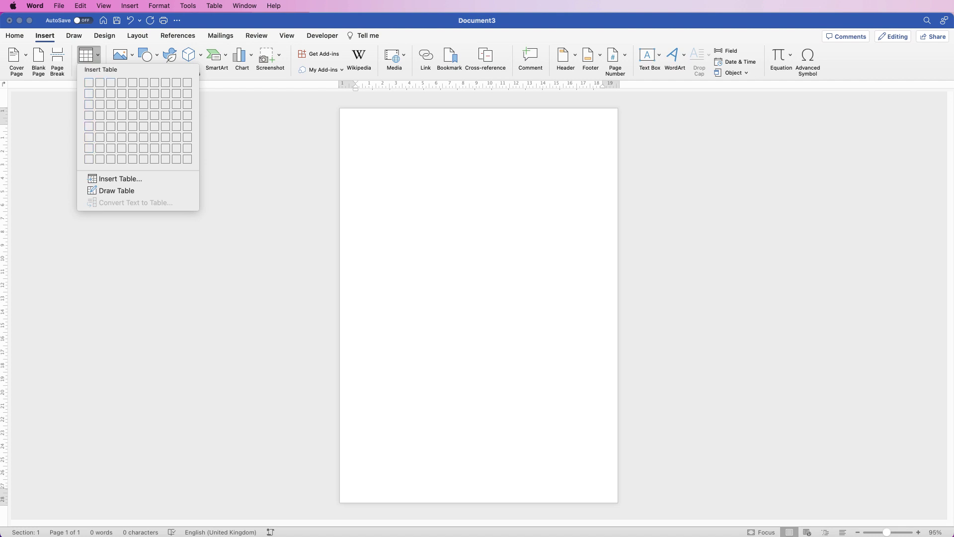
click(120, 178)
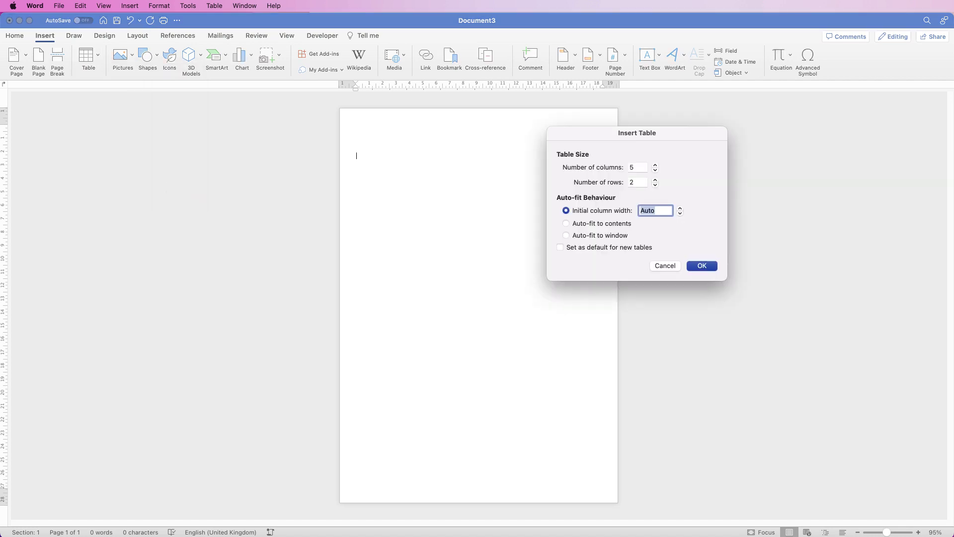
key(Tab)
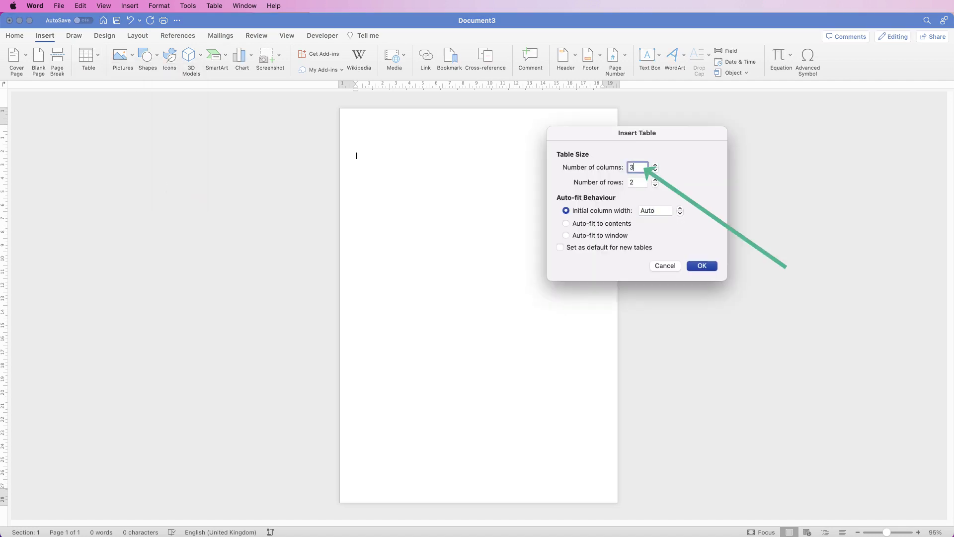
key(Tab)
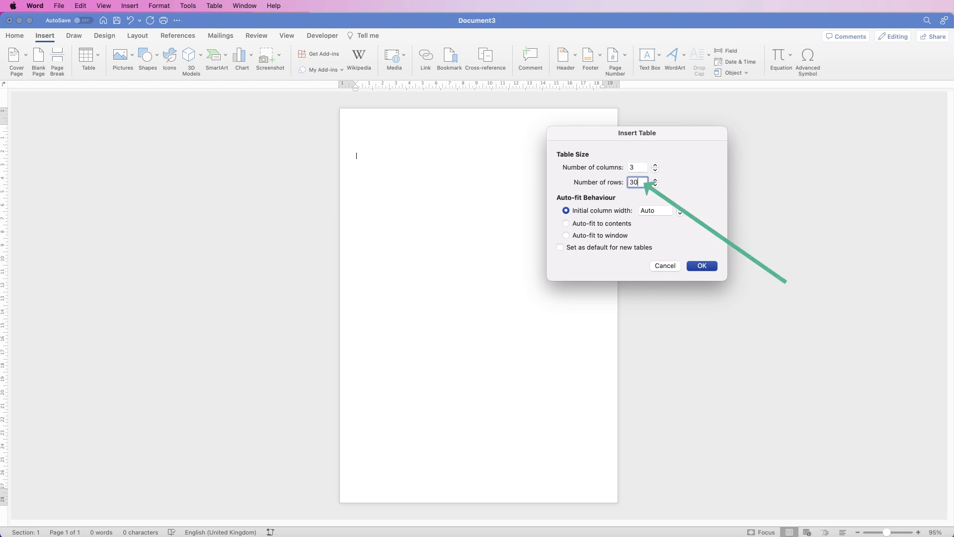
text(30)
key(Return)
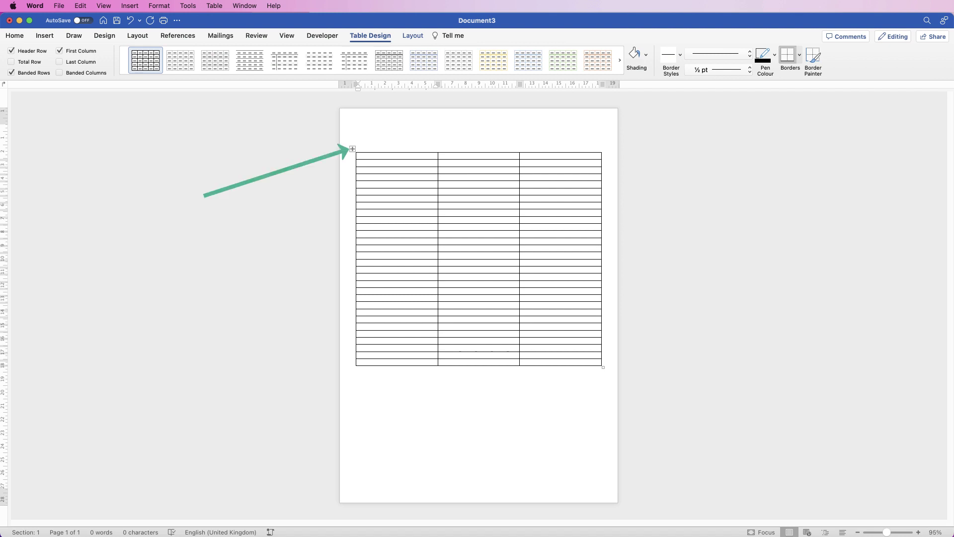
Set the height of all table rows to 0.8 cm
click(352, 148)
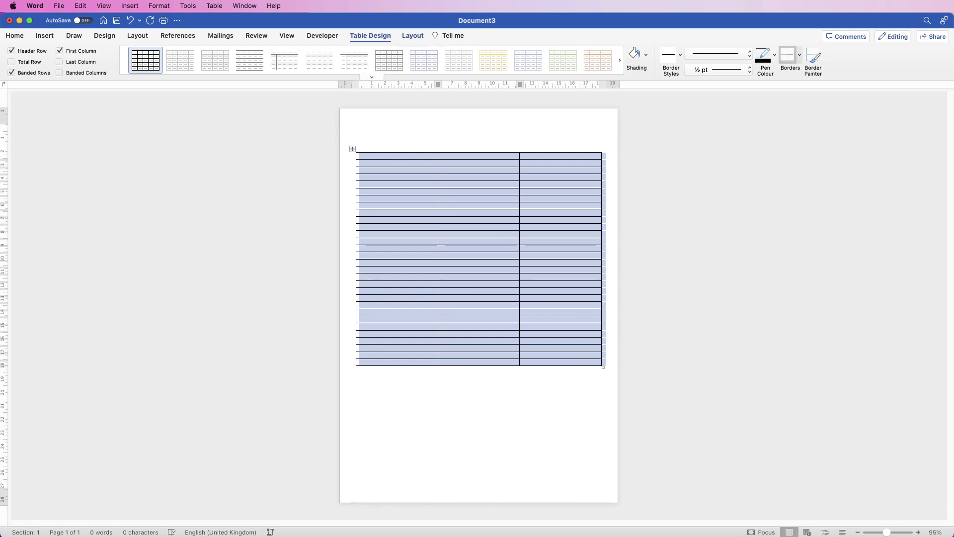
click(412, 36)
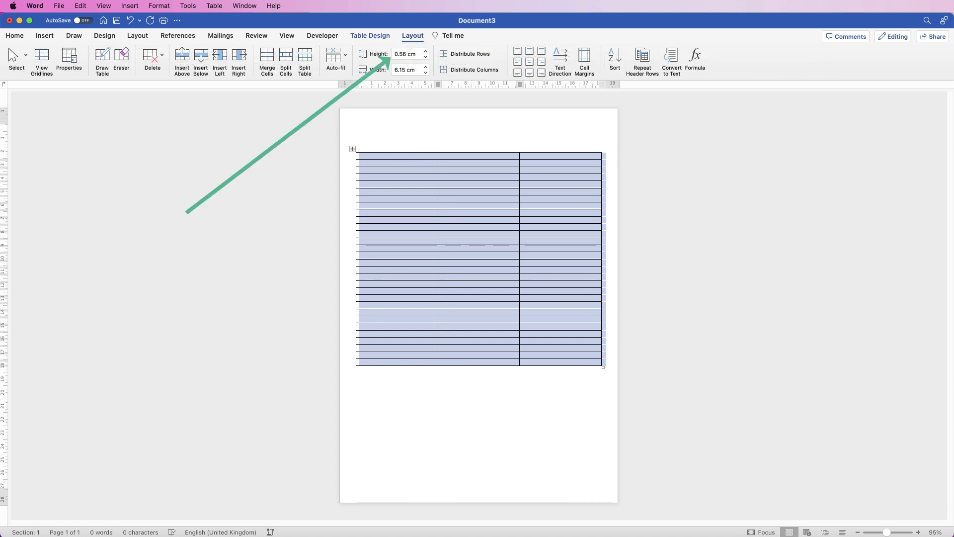
click(416, 54)
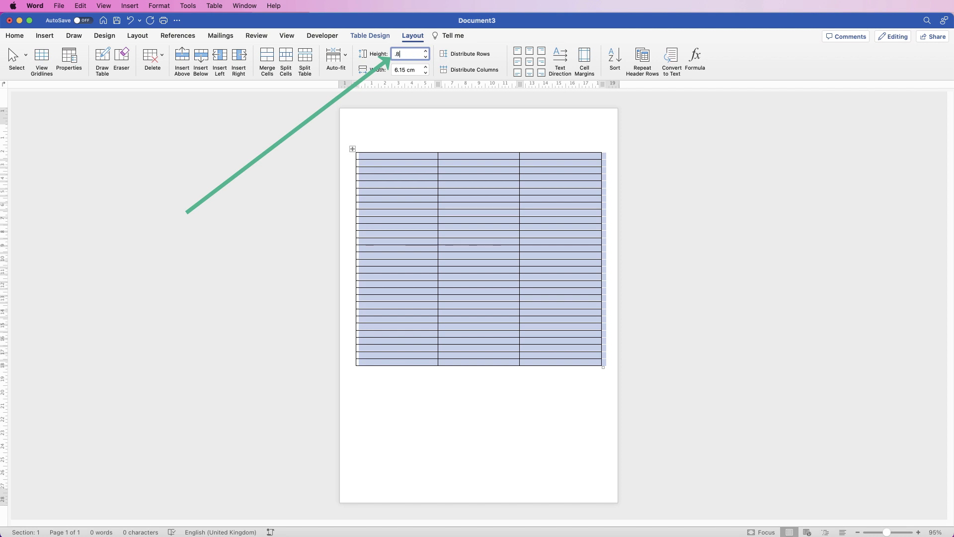
text(.8)
key(Return)
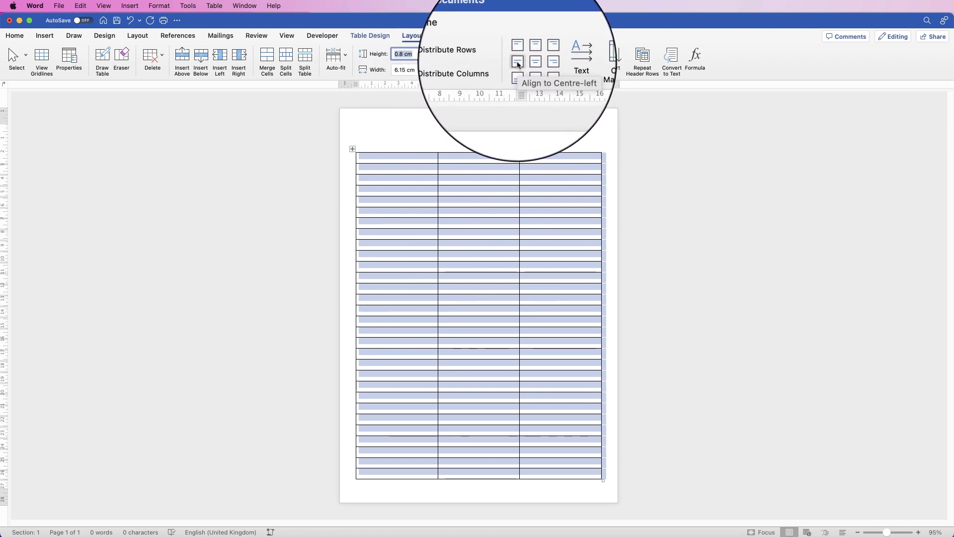
Align all table cells to centre-left and narrow the middle column to a slim gap by moving its right edge
click(518, 62)
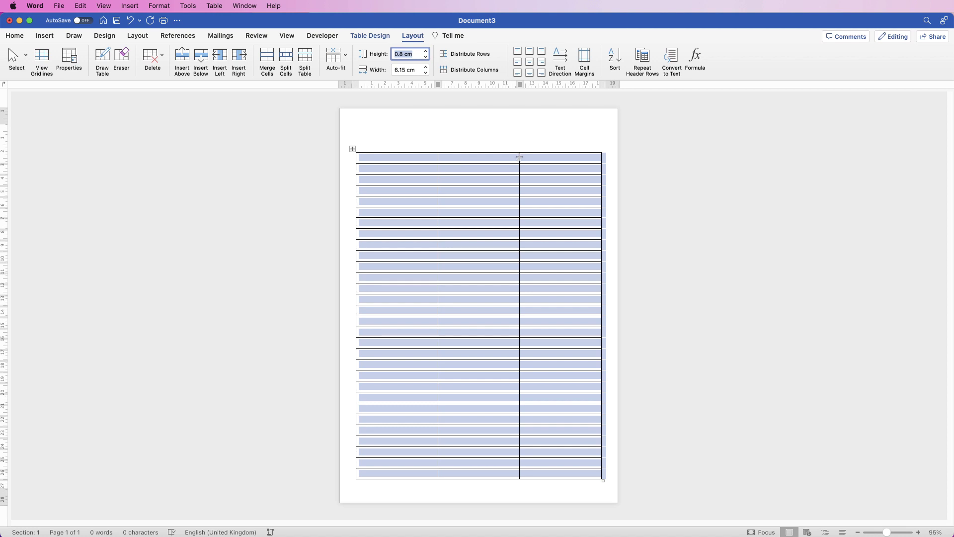
drag(520, 160, 454, 162)
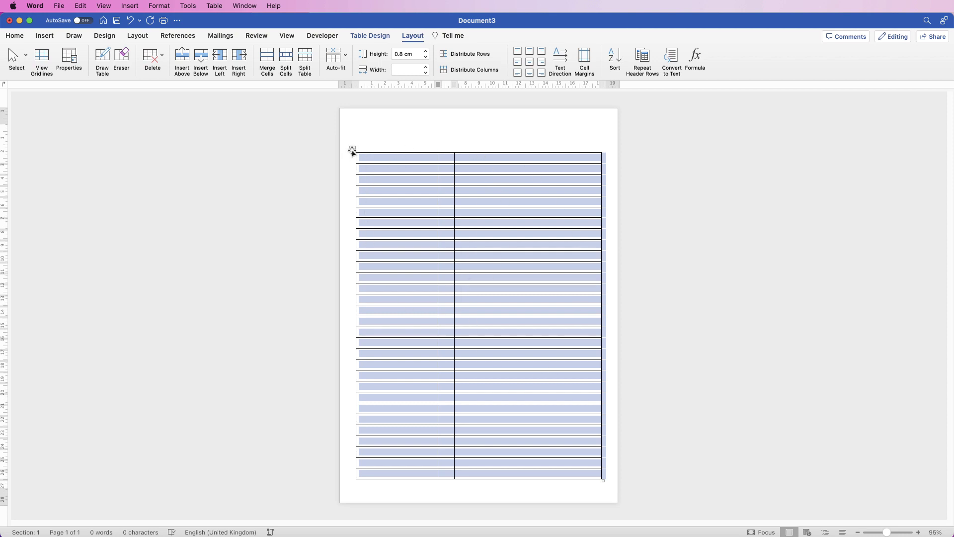
Remove all borders from the table, show its gridlines, and place the cursor above the table
click(381, 37)
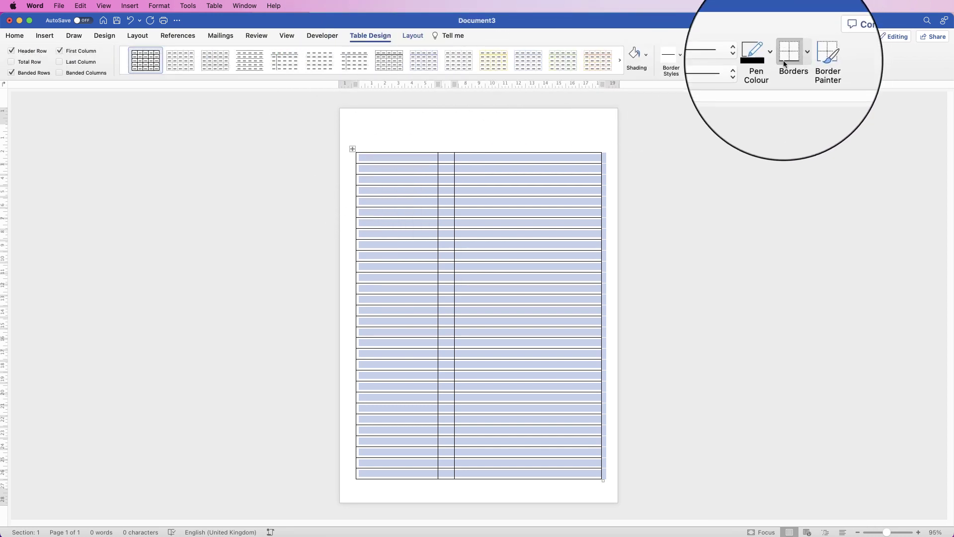
click(798, 58)
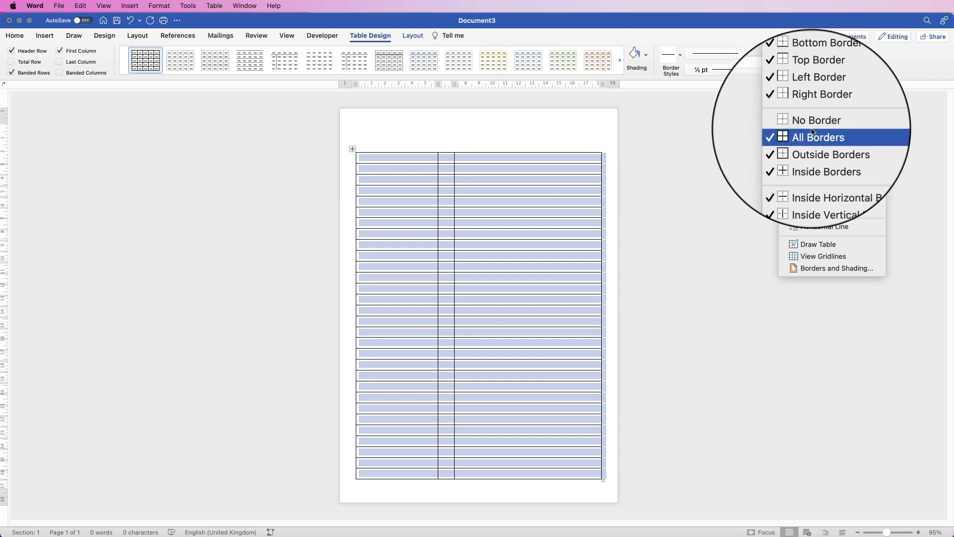
click(810, 124)
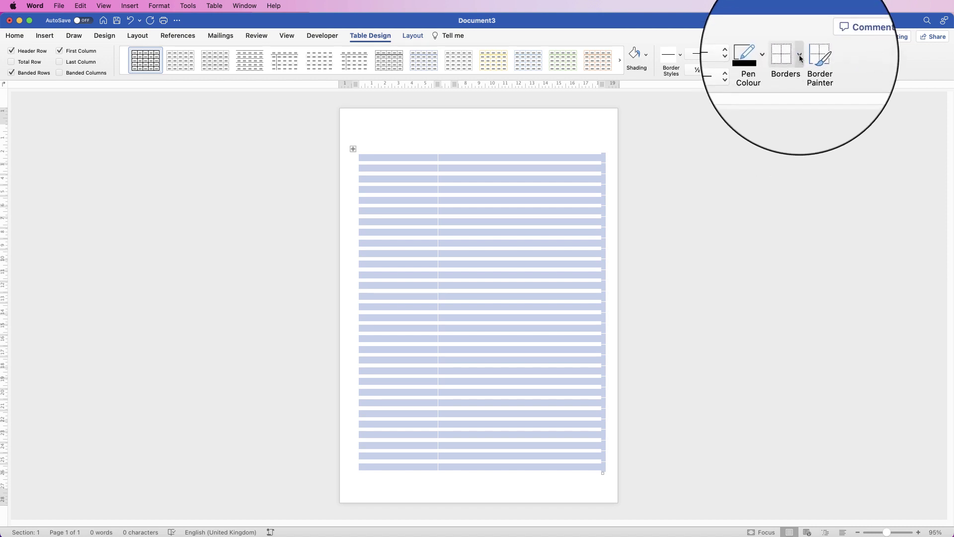
click(799, 55)
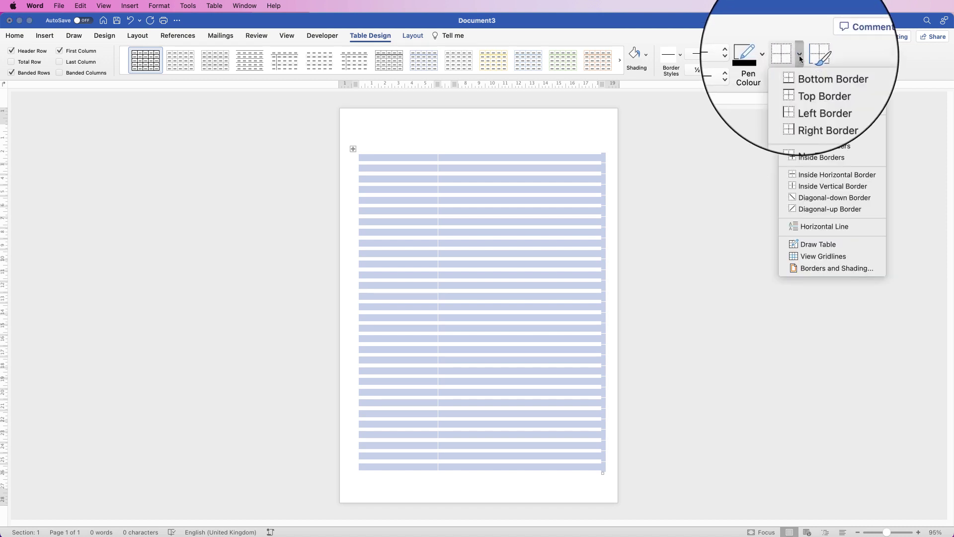
click(811, 256)
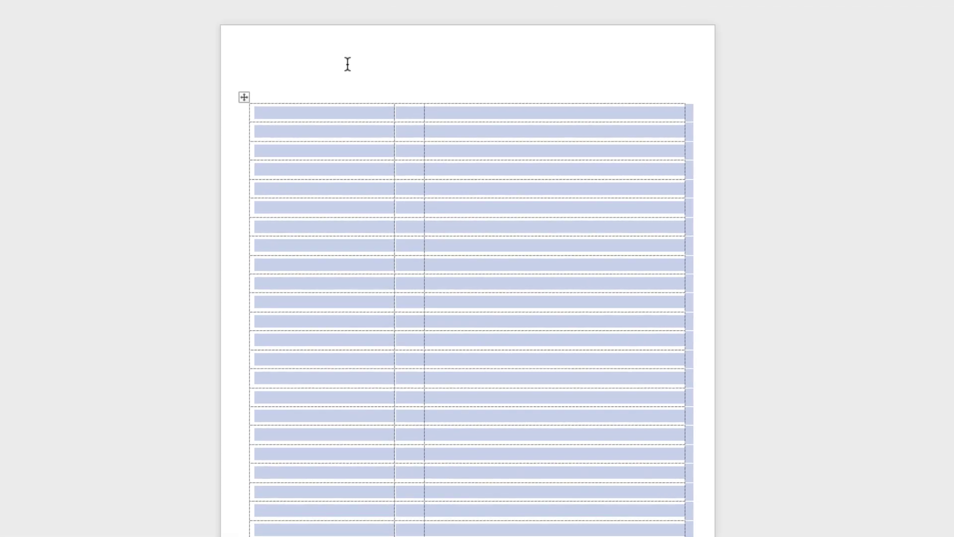
click(406, 125)
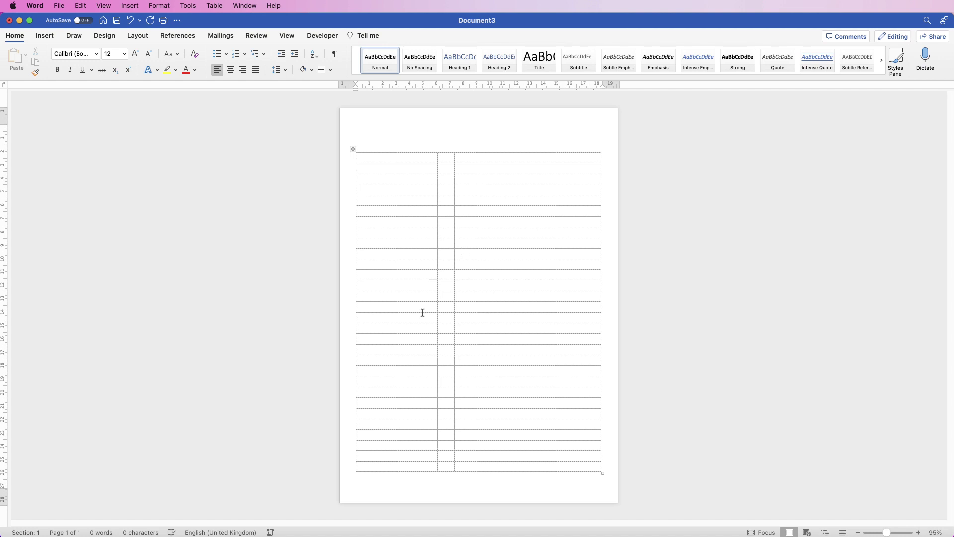
Copy the CONTACT INFO heading from the Curriculum Vitae document into the first cell of the table in Document3
key(super+grave)
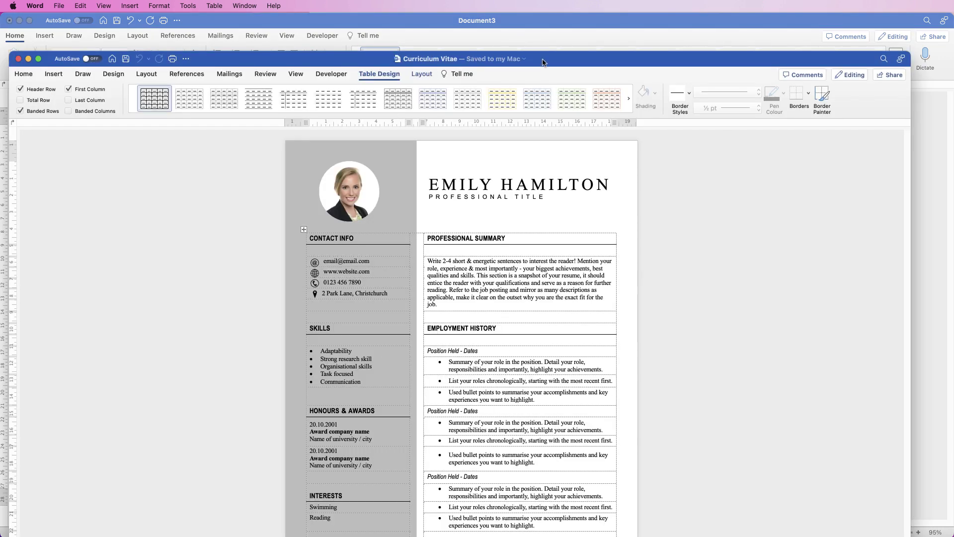
drag(543, 62, 543, 29)
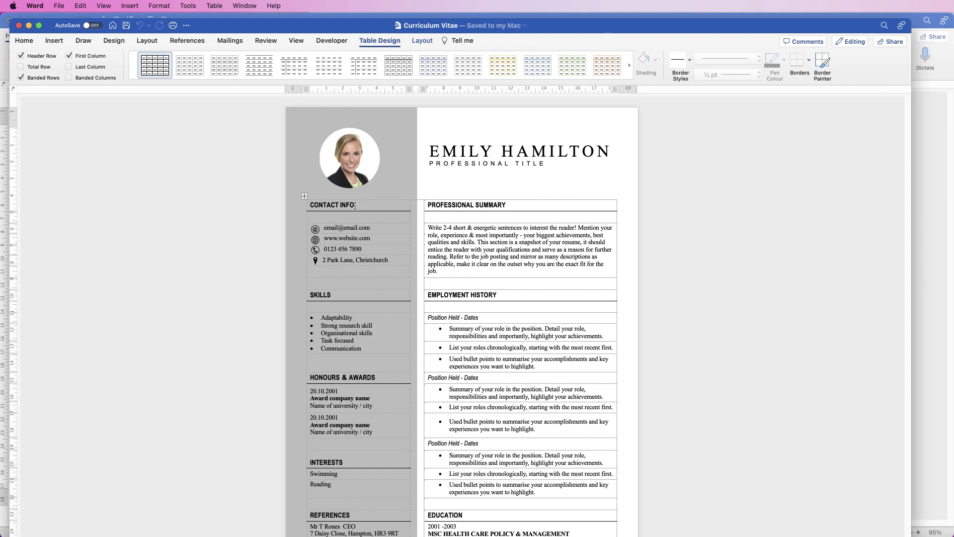
drag(341, 206, 313, 209)
key(super+c)
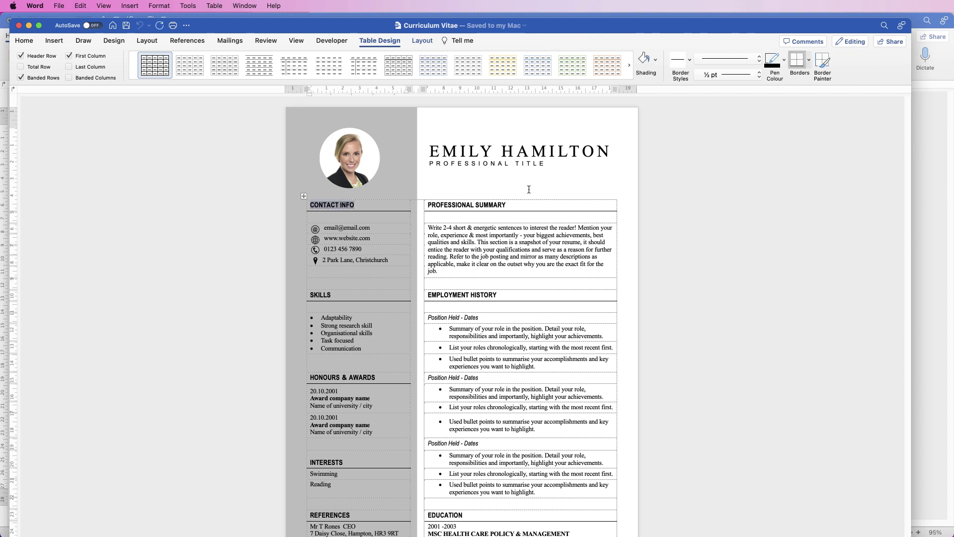
click(922, 187)
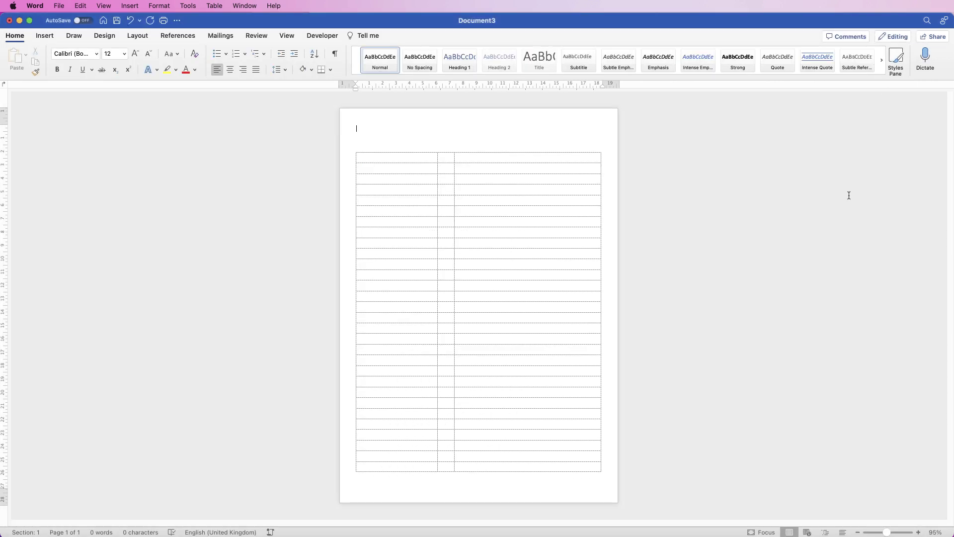
click(387, 158)
key(super+v)
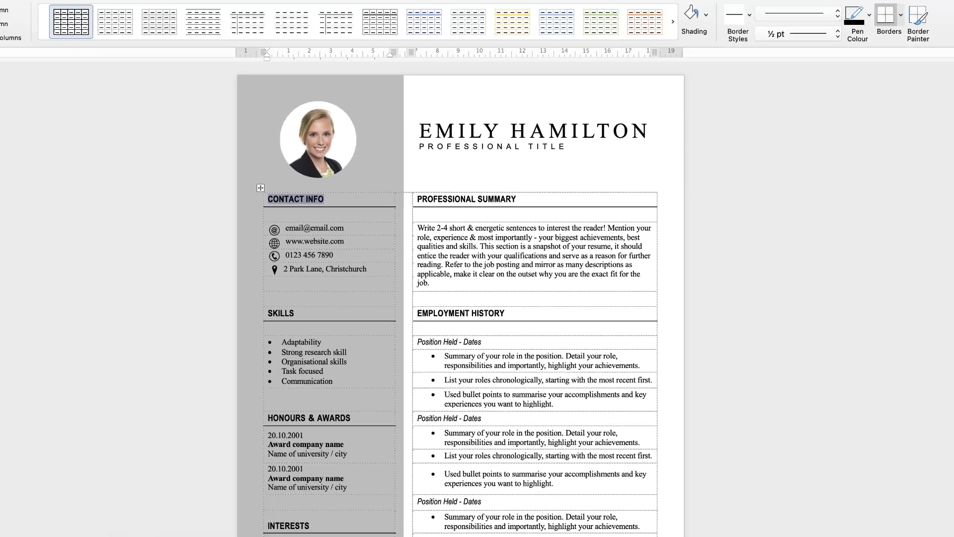
key(super+grave)
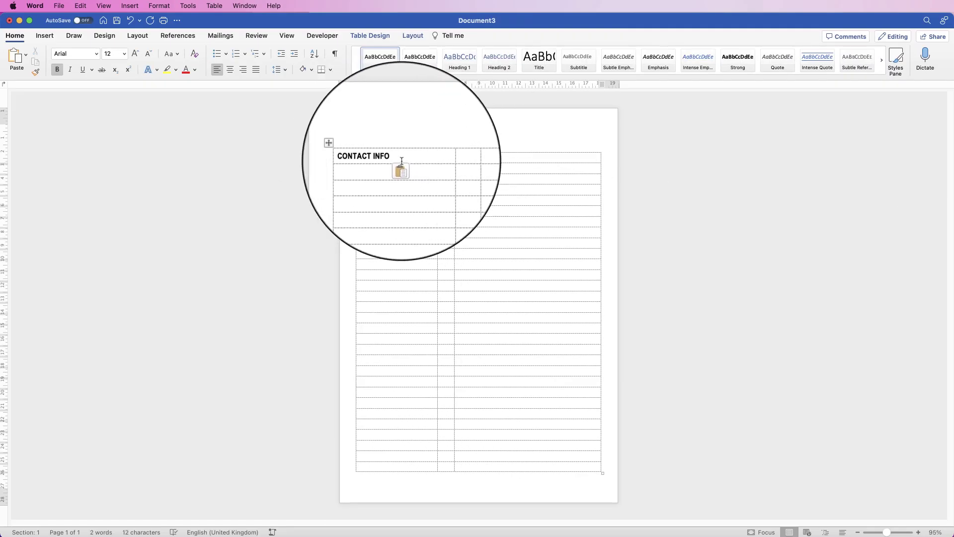
Add a bottom border to the CONTACT INFO cell and check the border line weight options
click(407, 35)
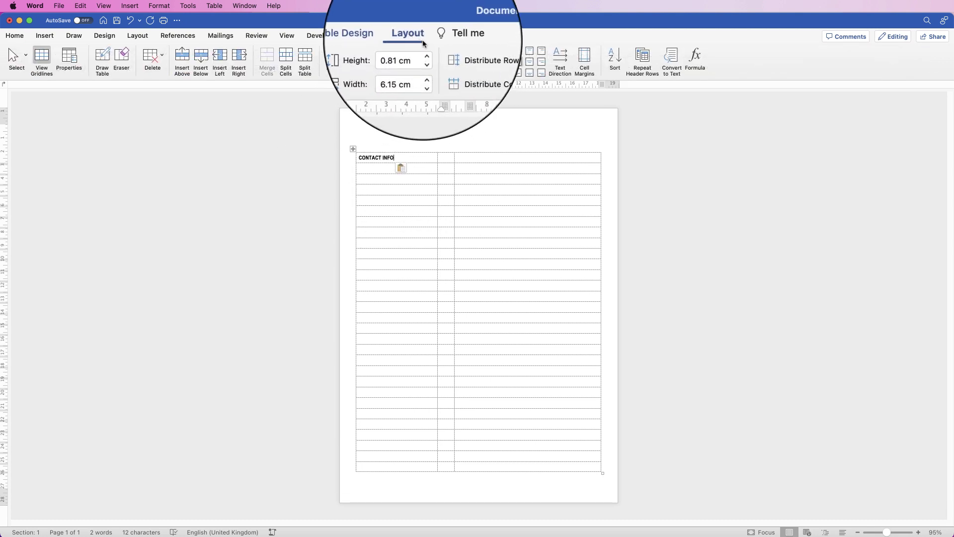
click(382, 37)
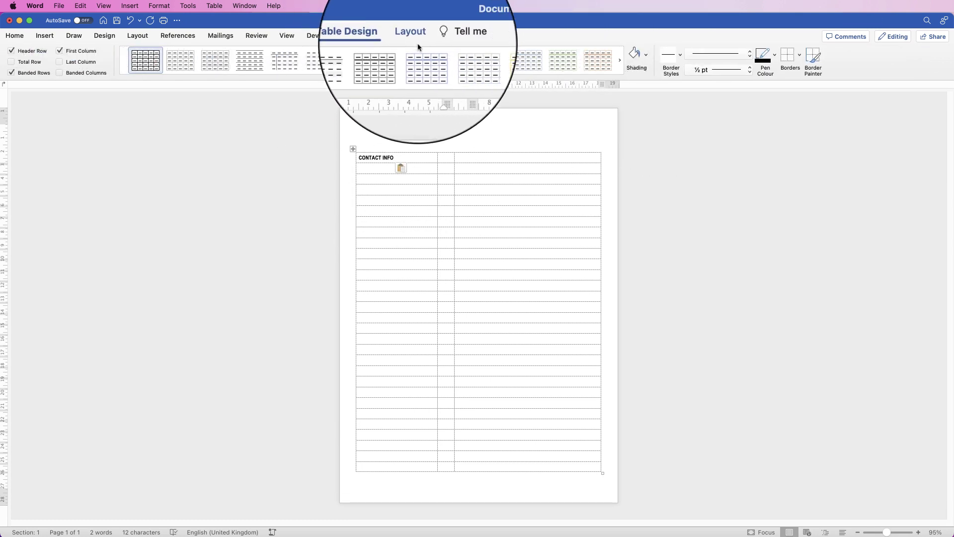
click(799, 54)
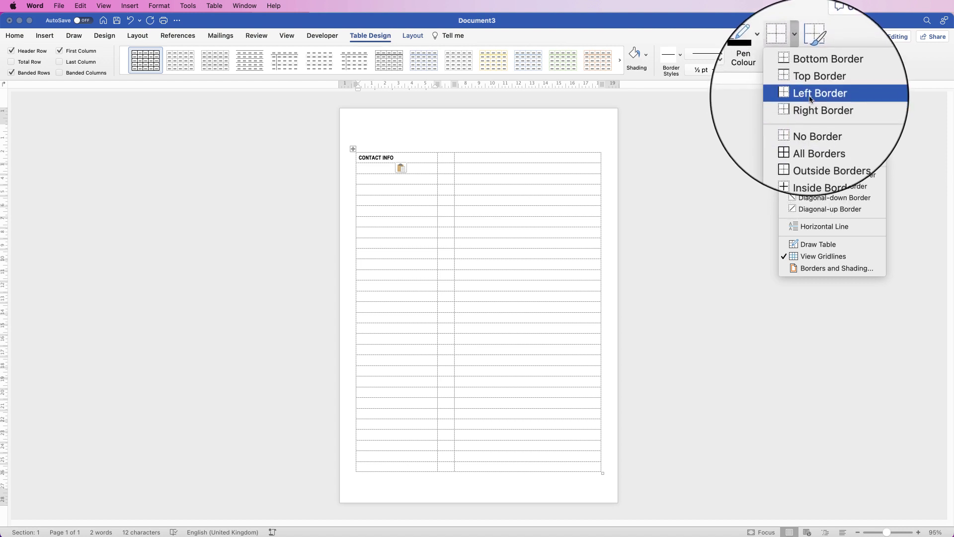
click(809, 75)
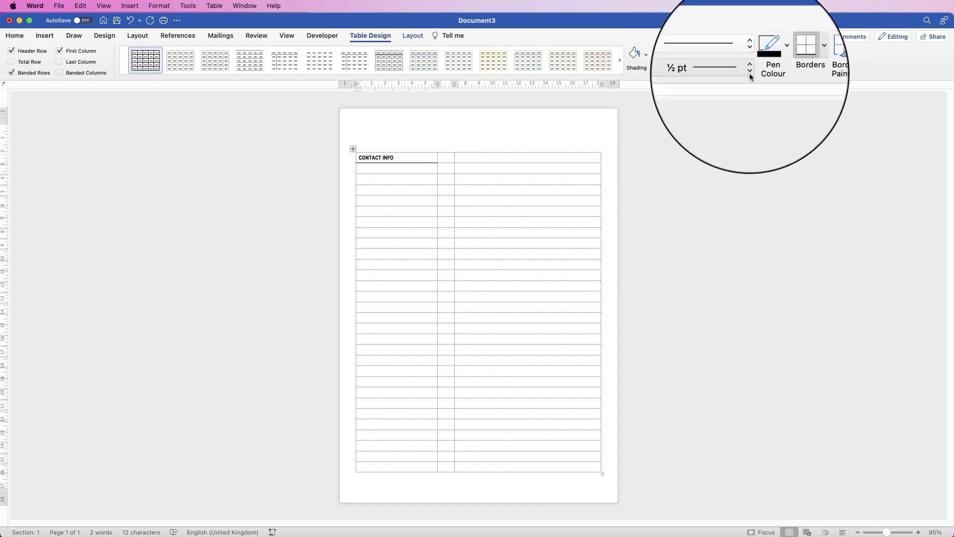
click(750, 74)
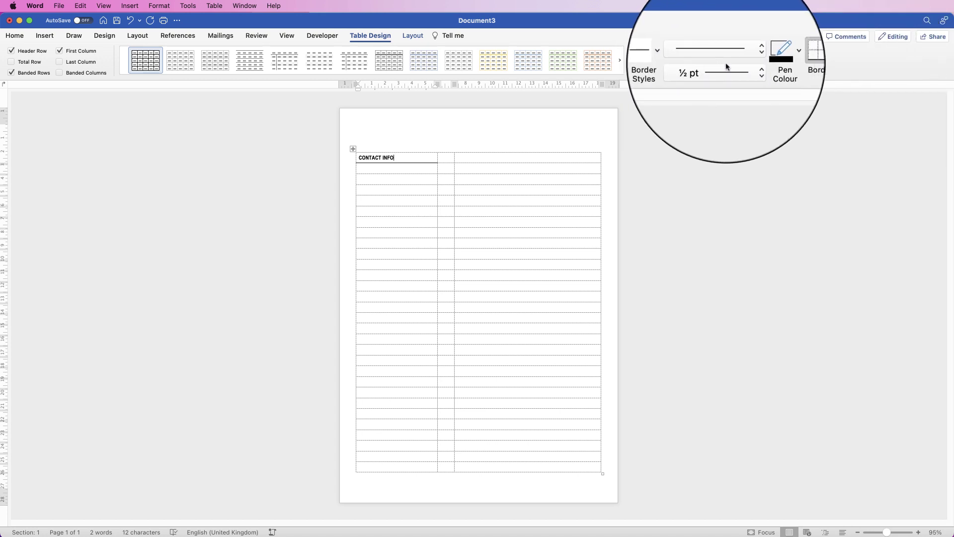
Check the border line weight and line style options available for the CONTACT INFO cell
click(769, 51)
click(774, 59)
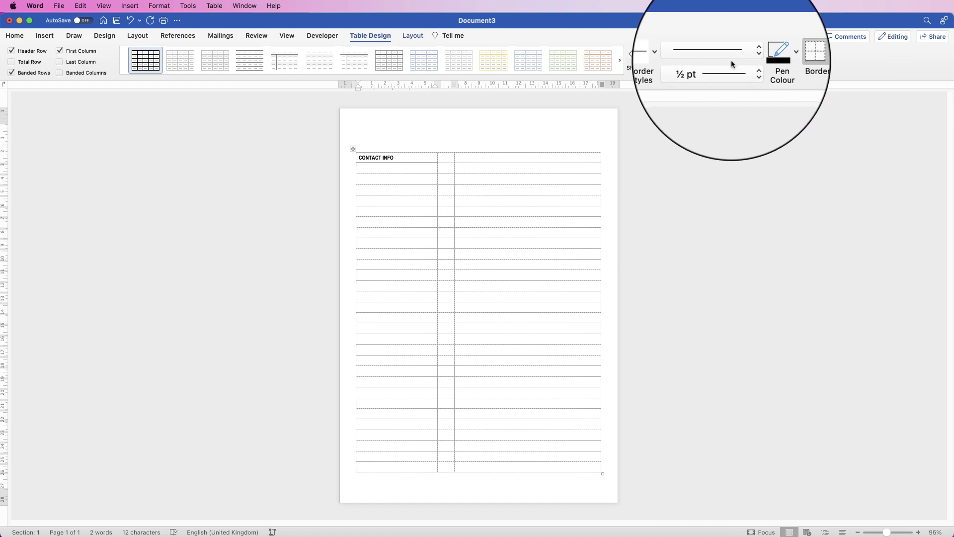
click(750, 56)
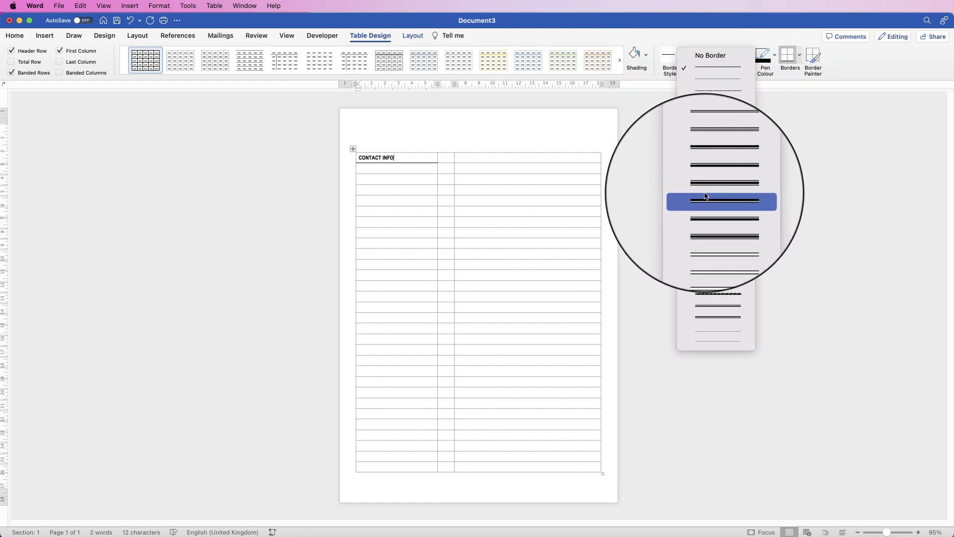
click(861, 60)
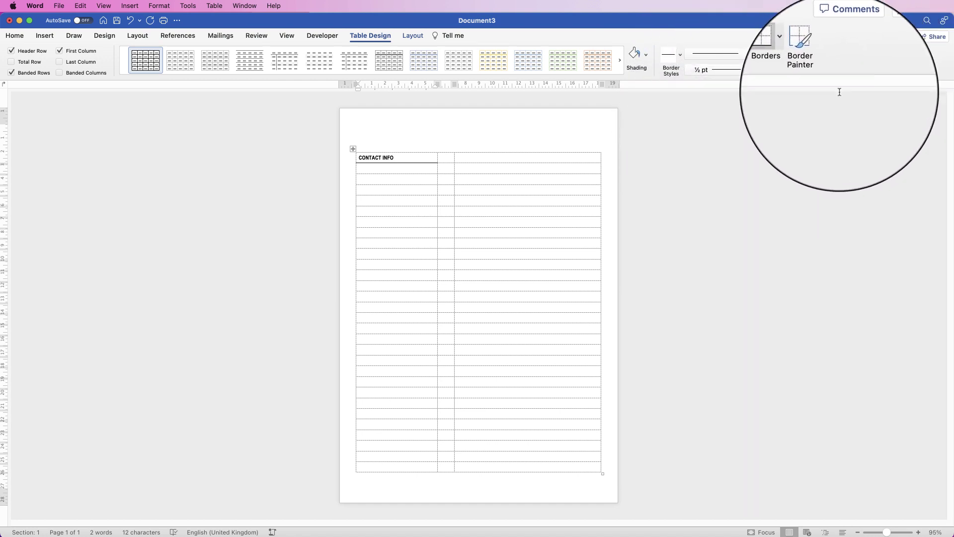
Ungroup the contact icons in the Curriculum Vitae document and select the email icon on its own
key(super+grave)
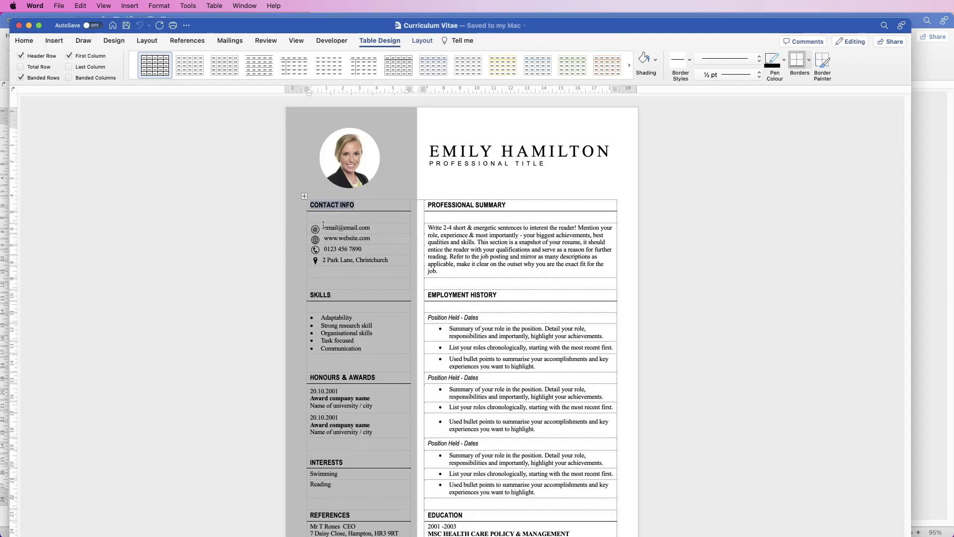
click(316, 229)
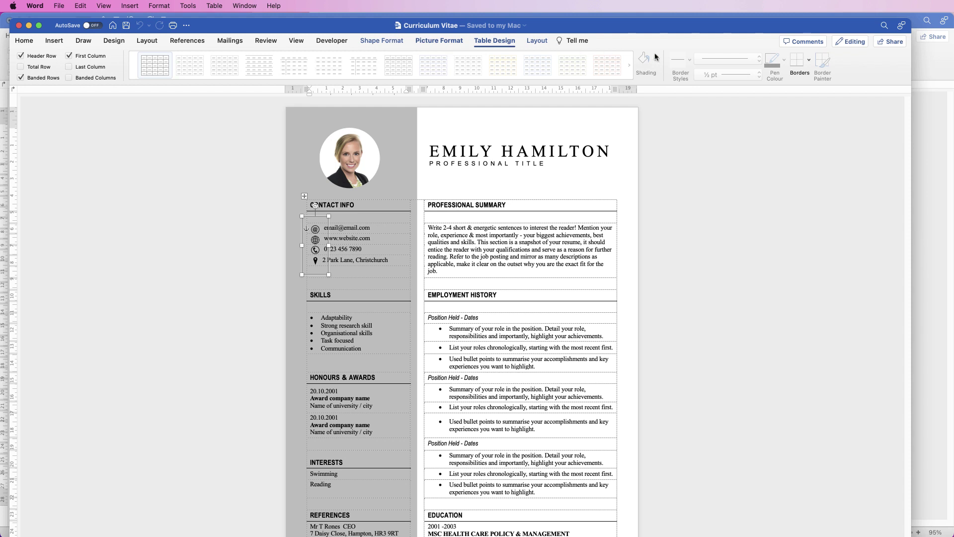
click(714, 59)
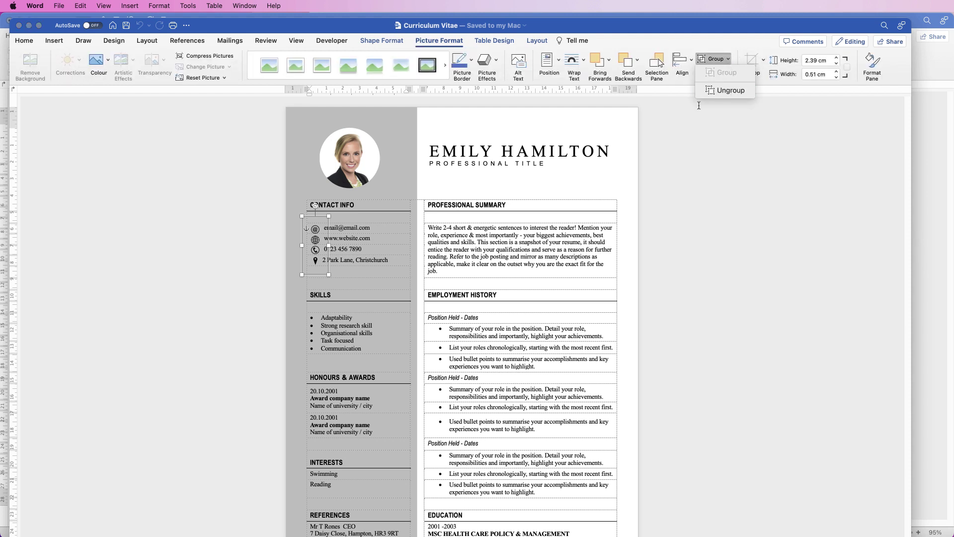
click(729, 90)
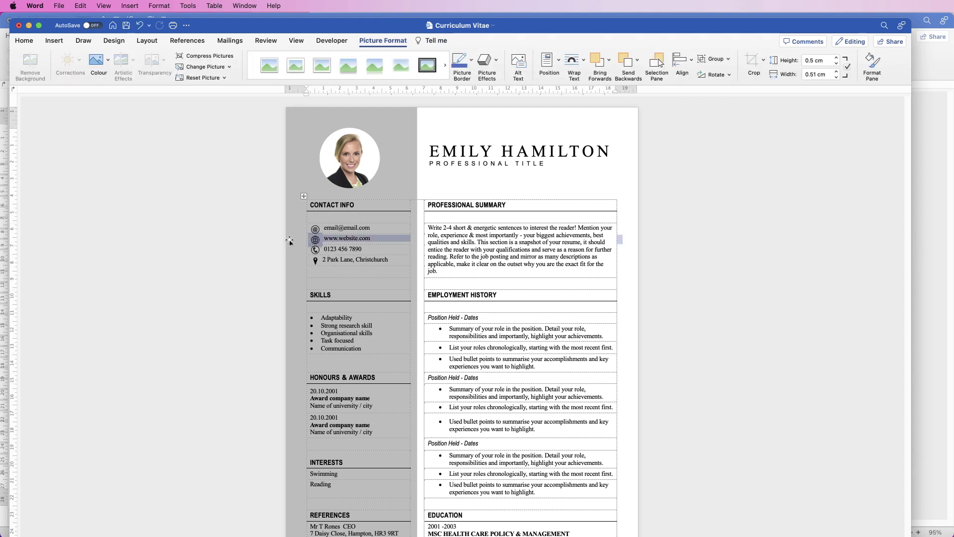
click(289, 241)
click(315, 228)
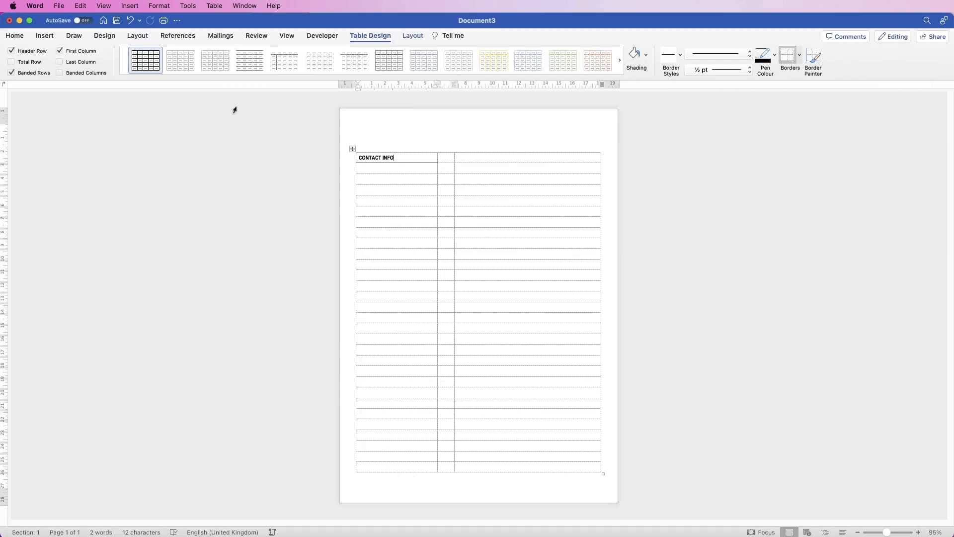
Search the stock icons for "phone" and insert the solid handset icon into the CONTACT INFO cell of Document3
click(48, 37)
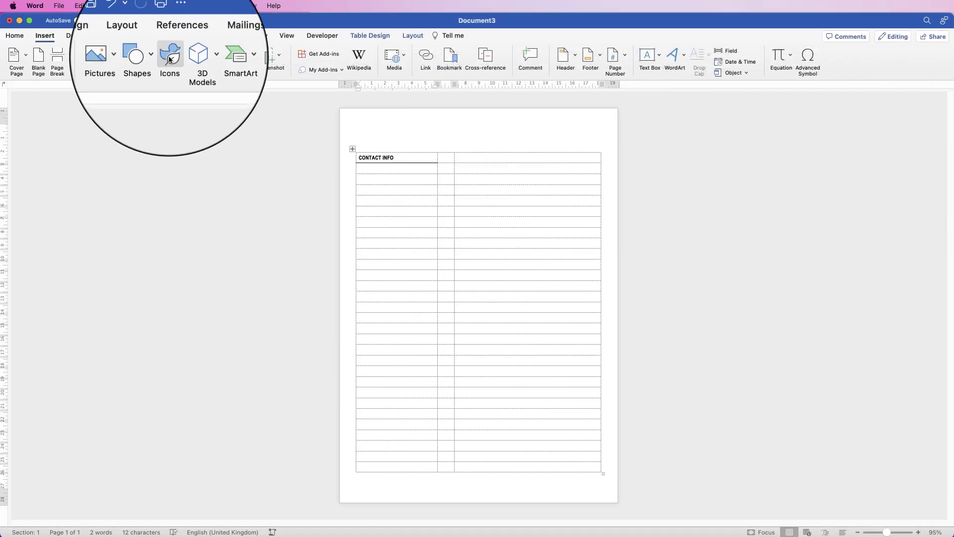
click(170, 59)
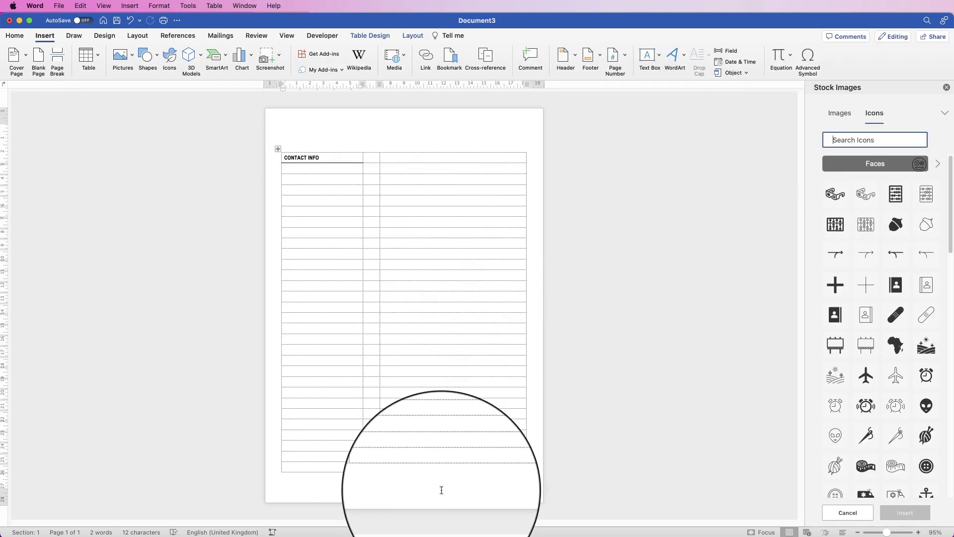
text(phone)
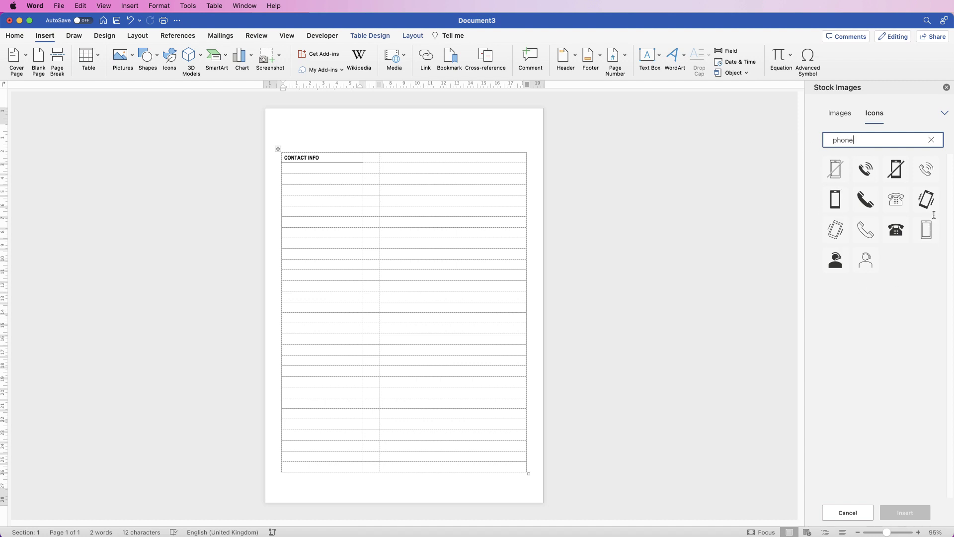
click(867, 209)
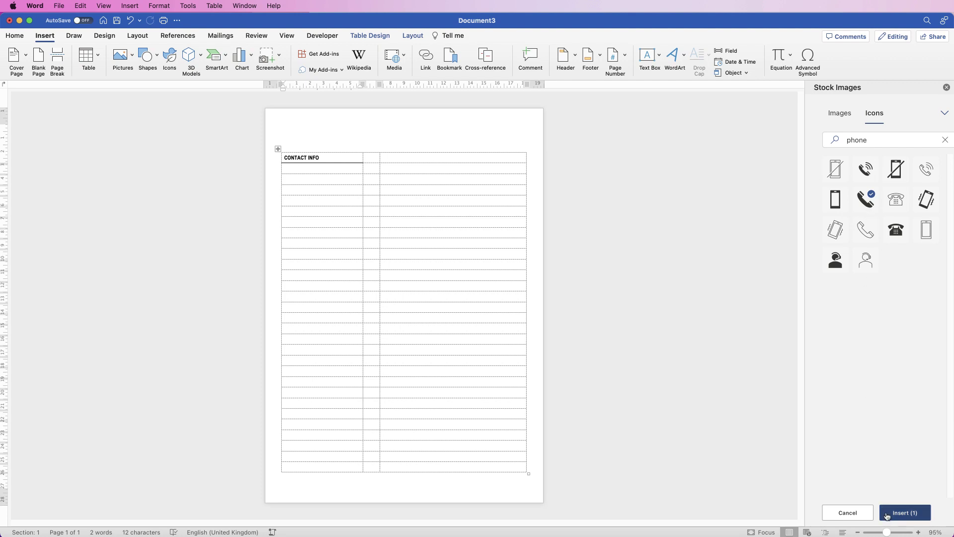
click(886, 513)
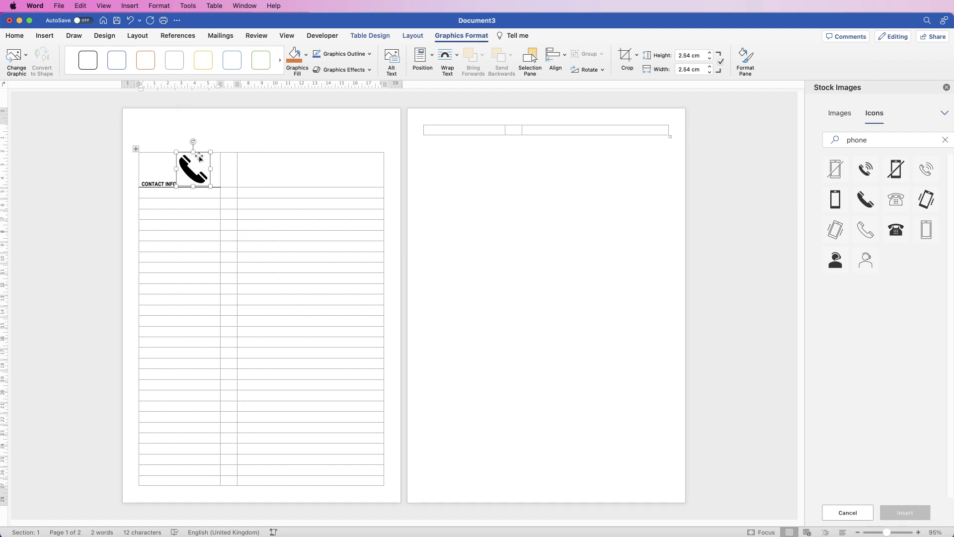
Place the phone icon In Front of Text, then shrink it to about 1.07 cm and move it down the first column
right_click(195, 170)
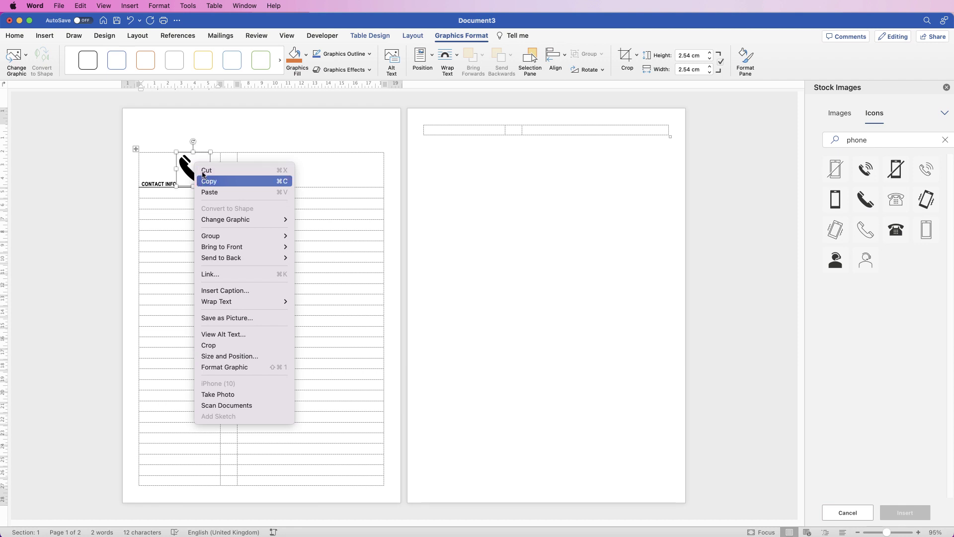
mouse_move(251, 304)
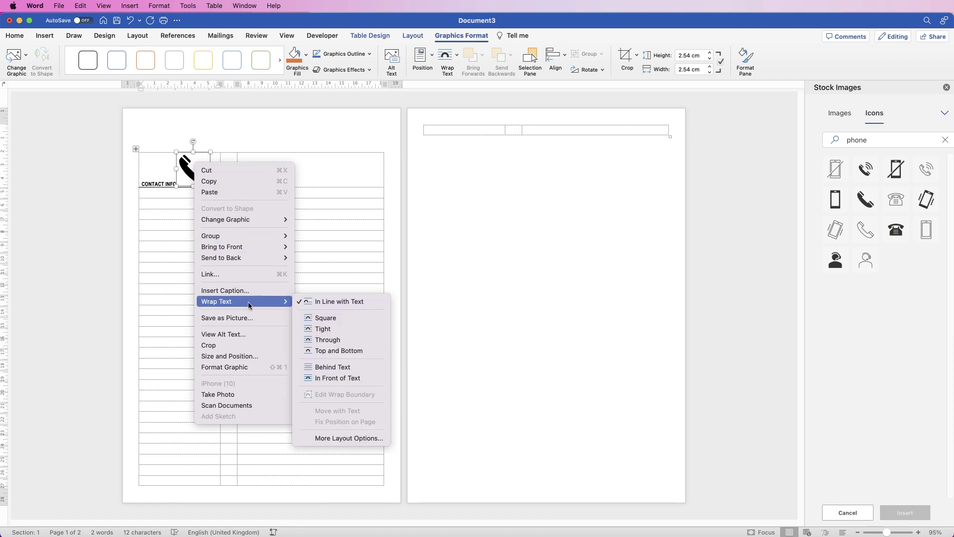
click(330, 379)
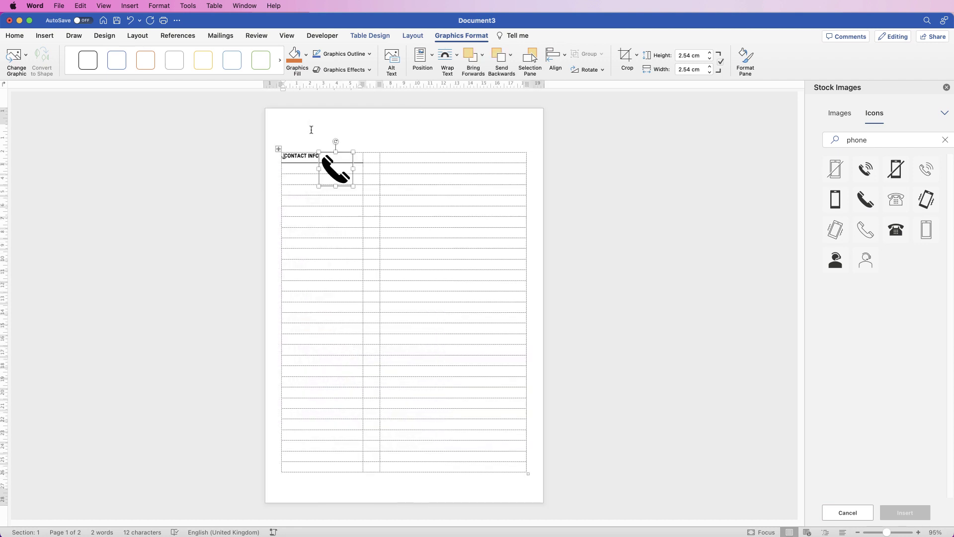
drag(351, 145, 318, 224)
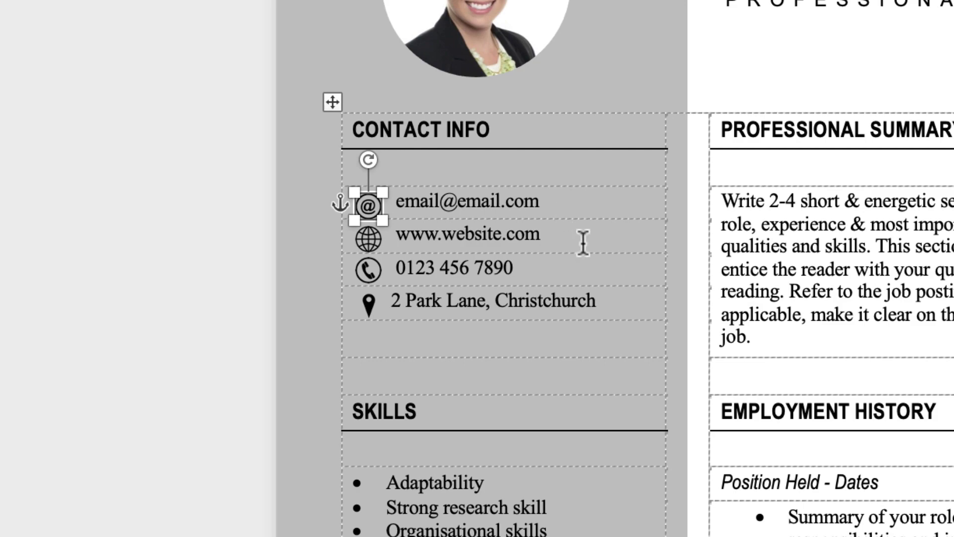
Copy the four contact detail lines with their icons from the Curriculum Vitae into the first column of Document3, starting at the third row
drag(599, 300, 461, 210)
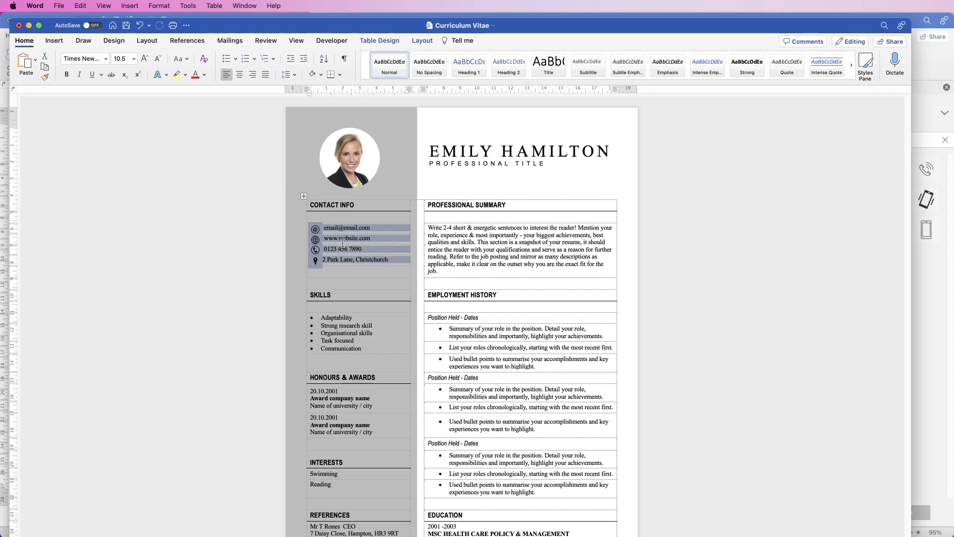
key(super+c)
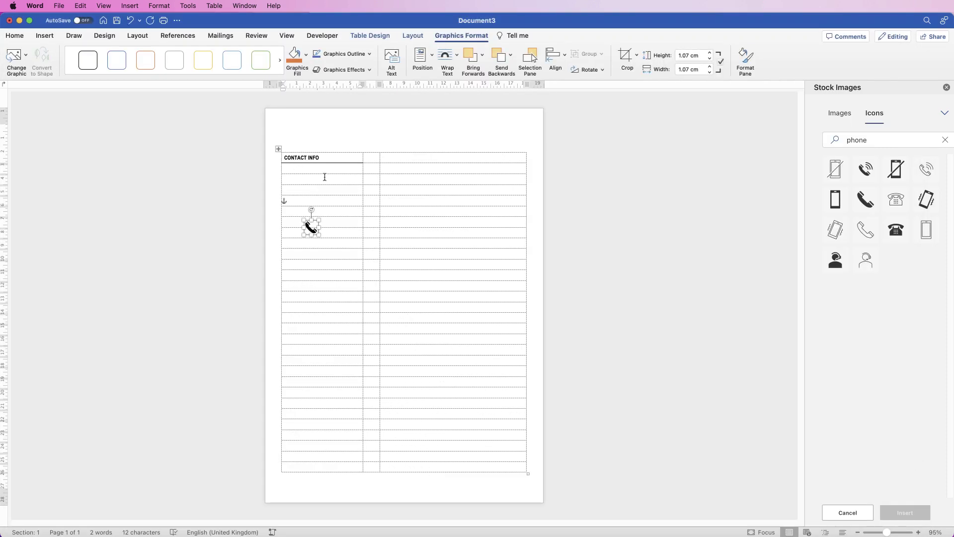
click(323, 181)
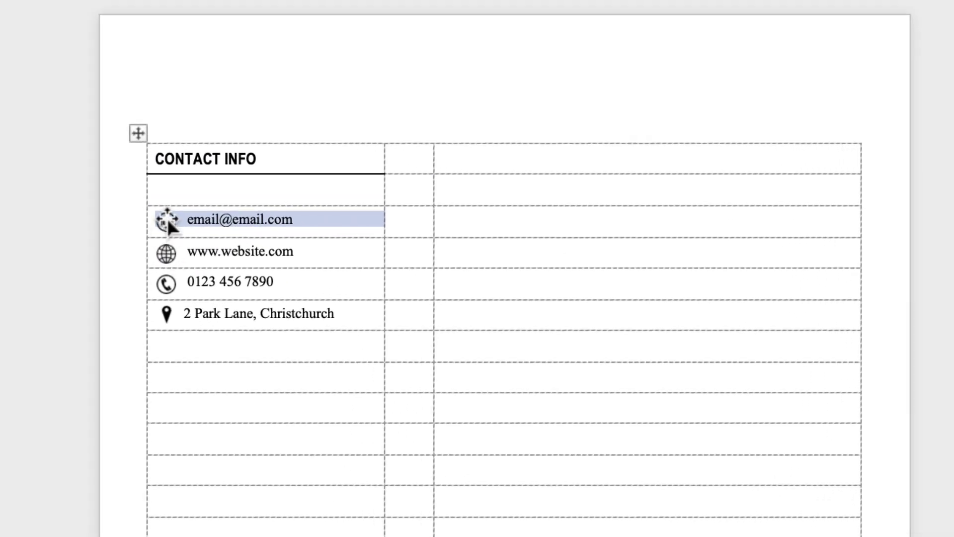
Add a phone handset icon over the contact details, shrink it to icon size and move it beyond the website text
click(165, 220)
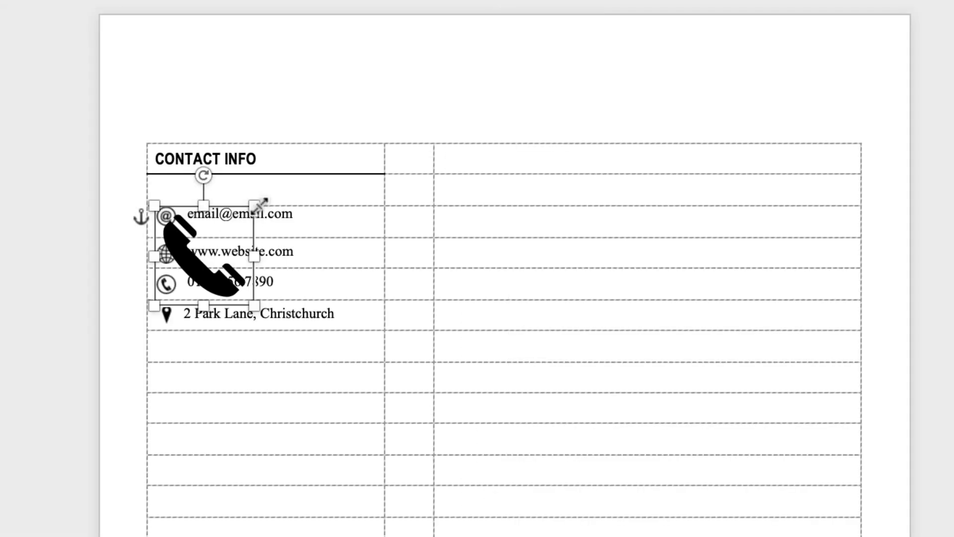
drag(262, 198, 189, 275)
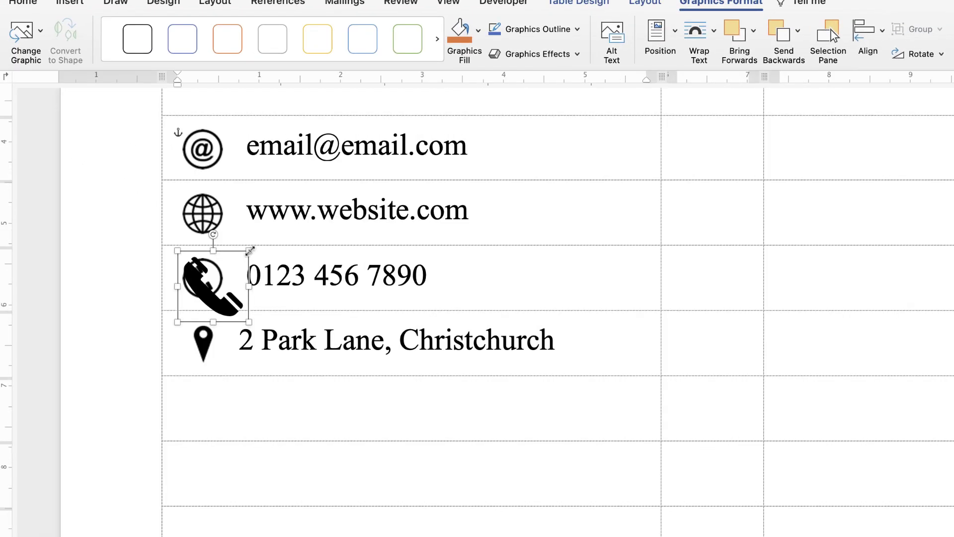
drag(251, 251, 223, 275)
drag(197, 304, 547, 218)
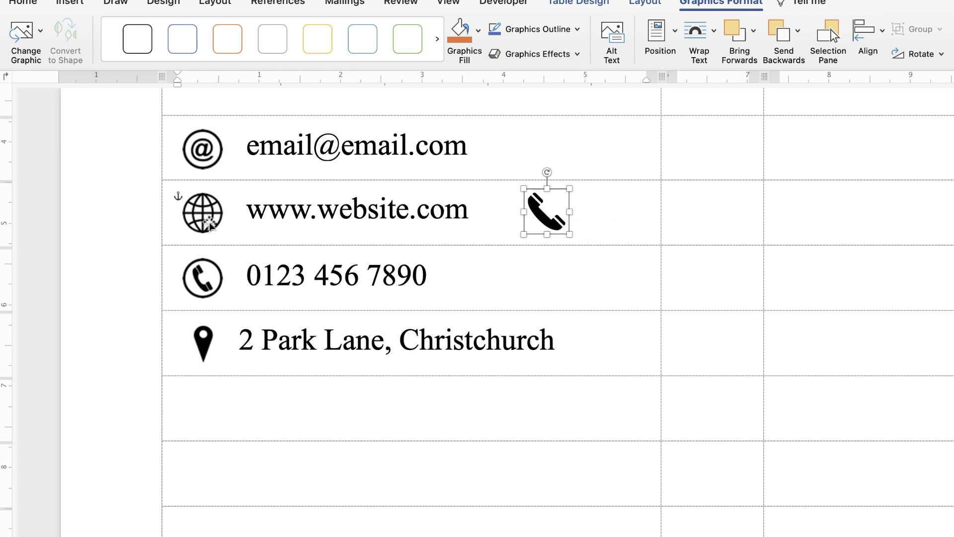
Delete the globe icon beside the website line and move the phone handset icon into its place
click(203, 213)
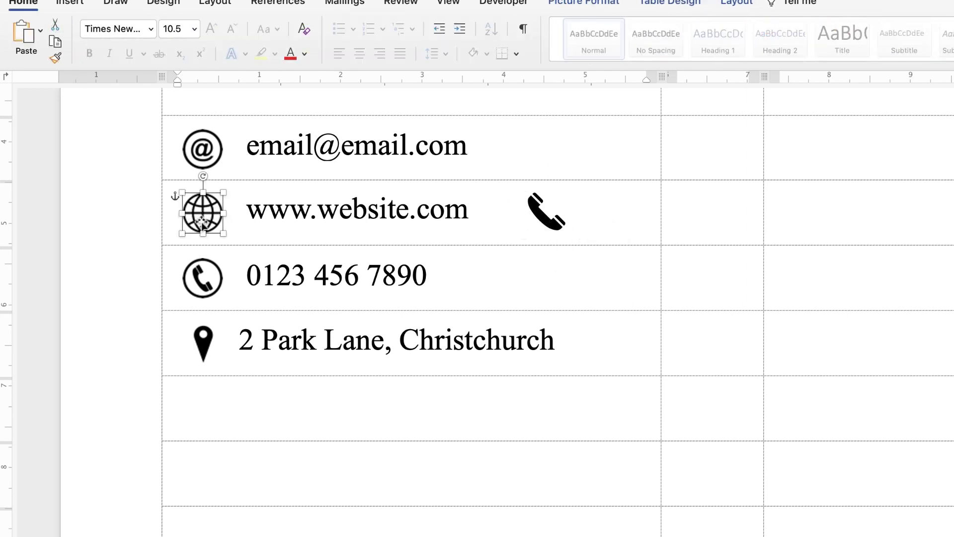
key(Delete)
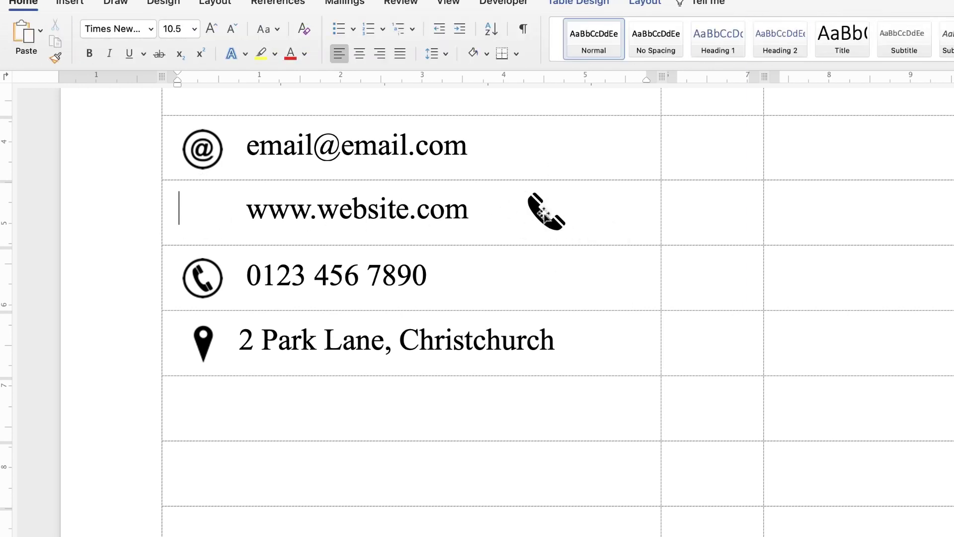
drag(550, 212, 208, 212)
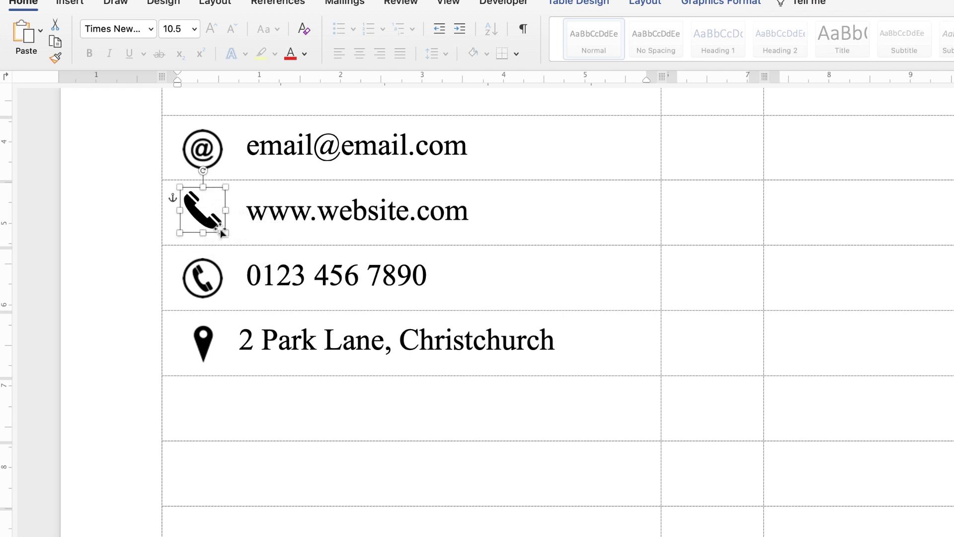
Undo the globe icon's replacement and the phone icon's insertion to restore the original contact icons
key(super+z)
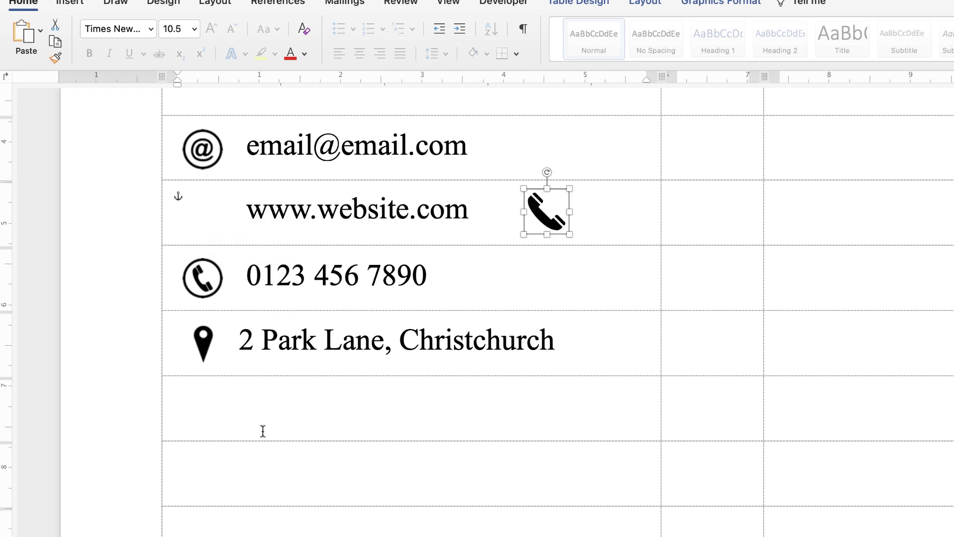
key(super+z)
key(super+z)
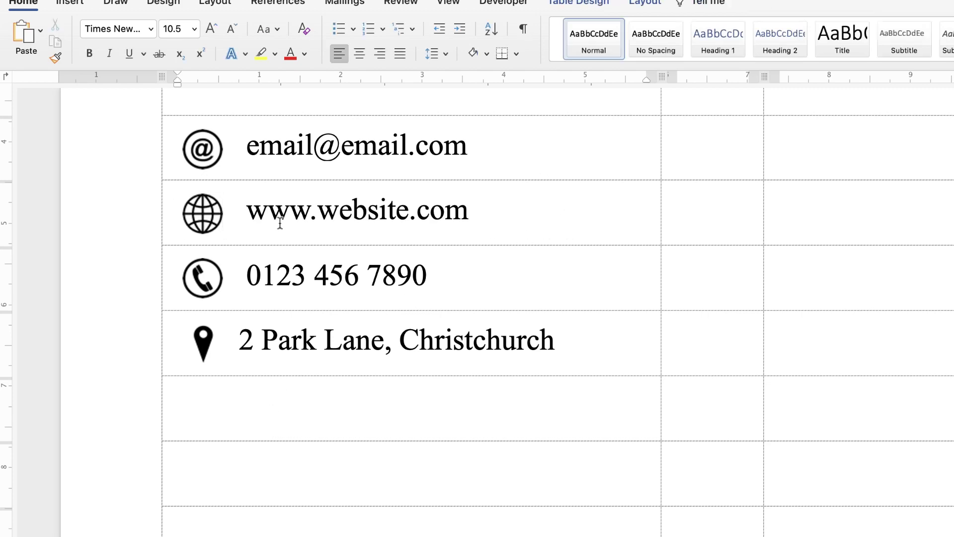
click(348, 405)
scroll(348, 405, down, 5)
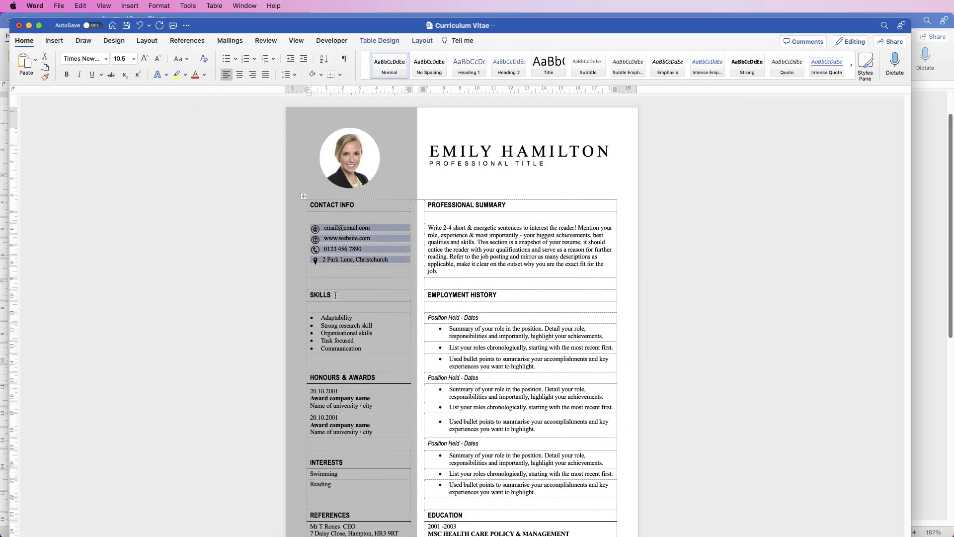
Copy the PROFESSIONAL SUMMARY heading from the Curriculum Vitae into the first cell of the wide third column in Document3
click(333, 295)
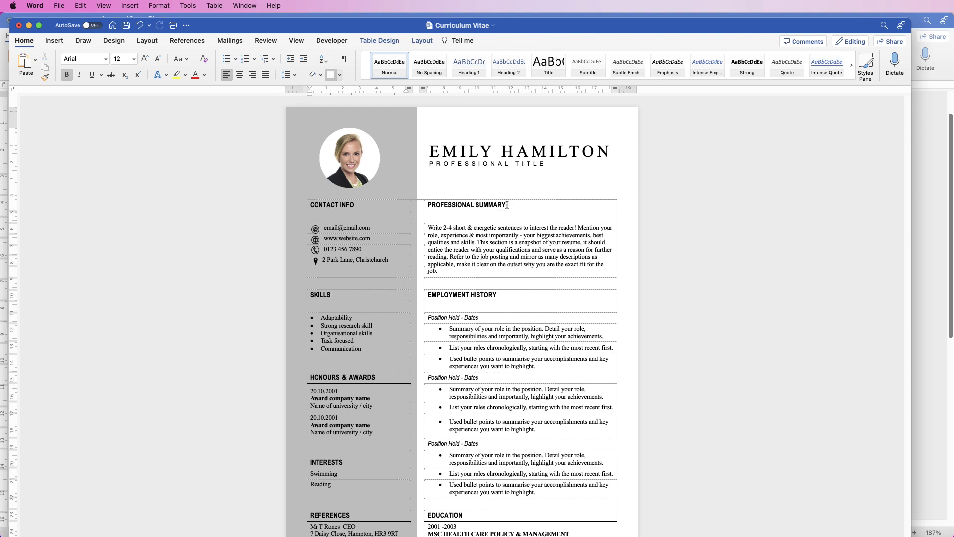
drag(507, 205, 452, 206)
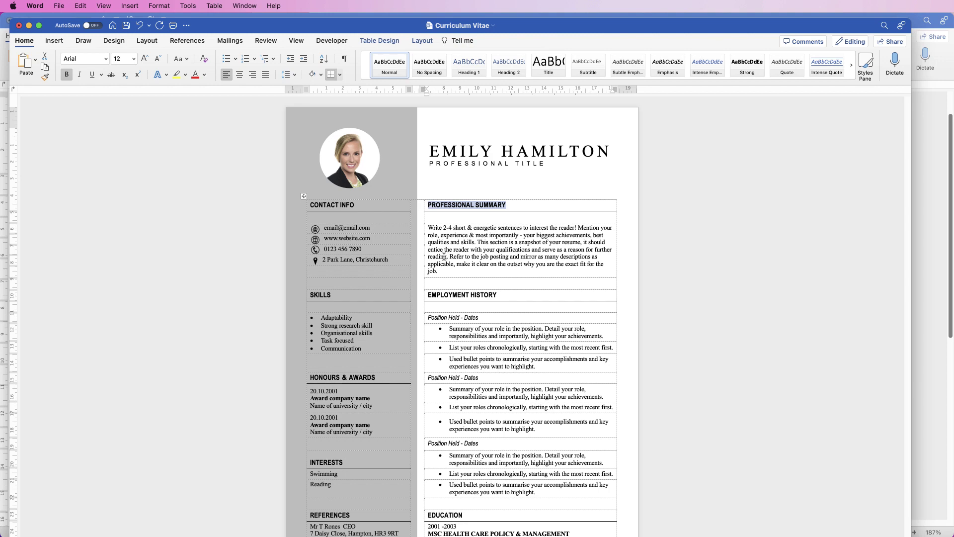
click(924, 231)
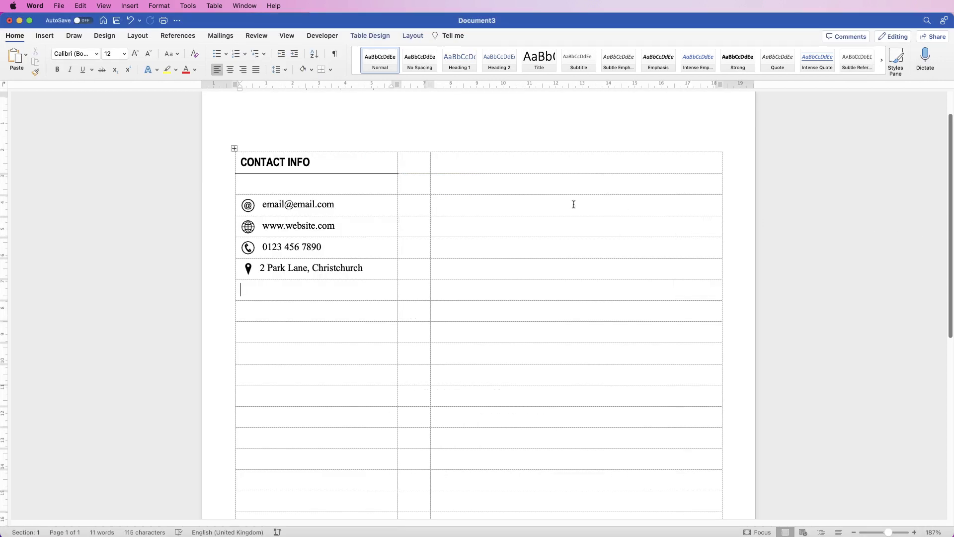
click(471, 166)
key(super+v)
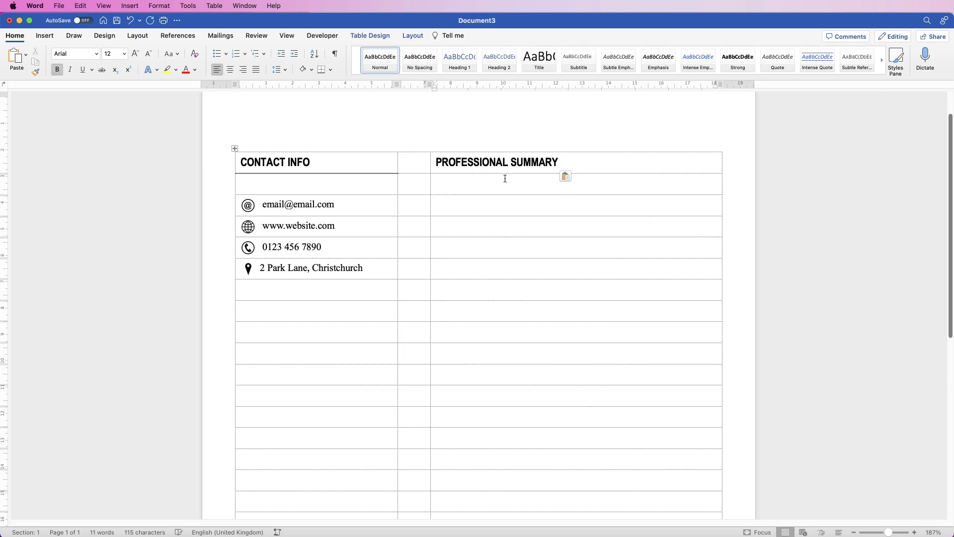
Add a bottom border to the PROFESSIONAL SUMMARY cell
click(412, 35)
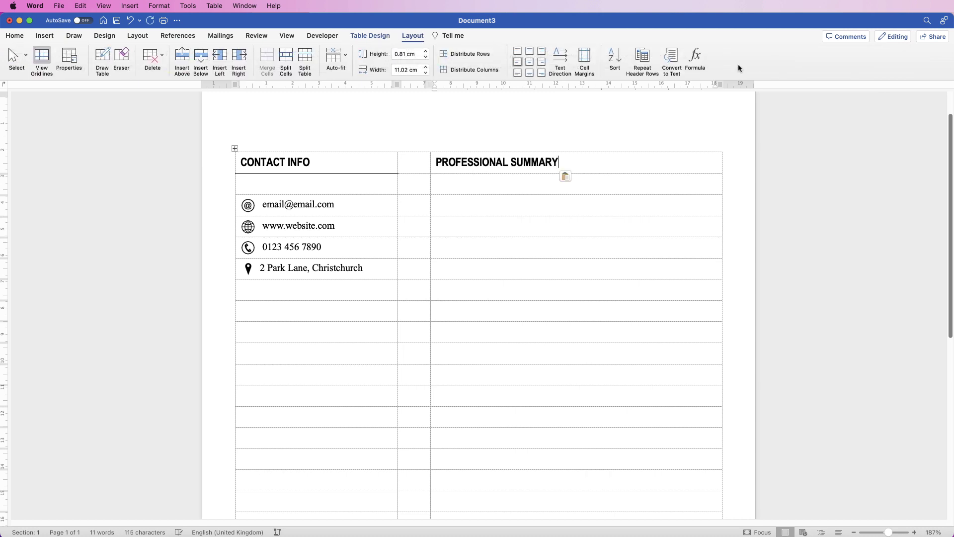
click(371, 36)
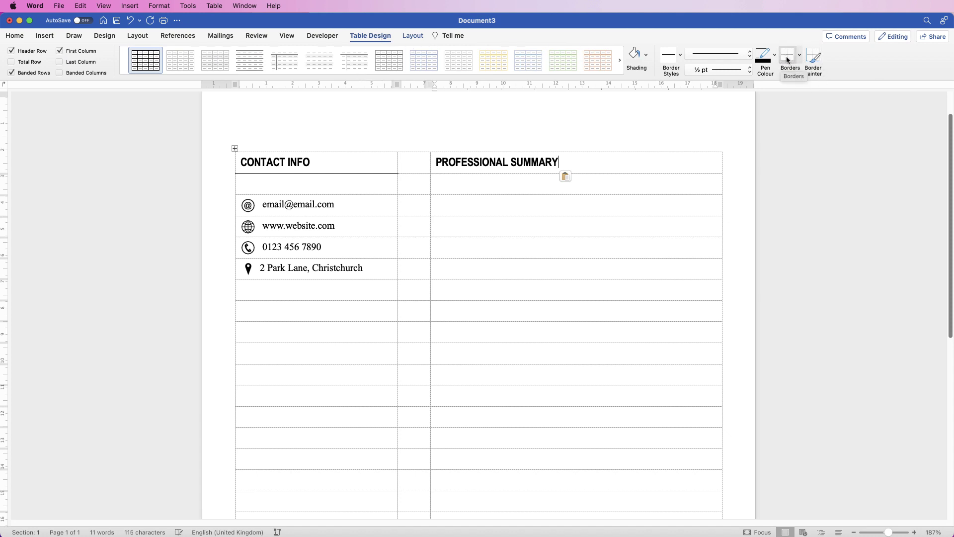
click(787, 58)
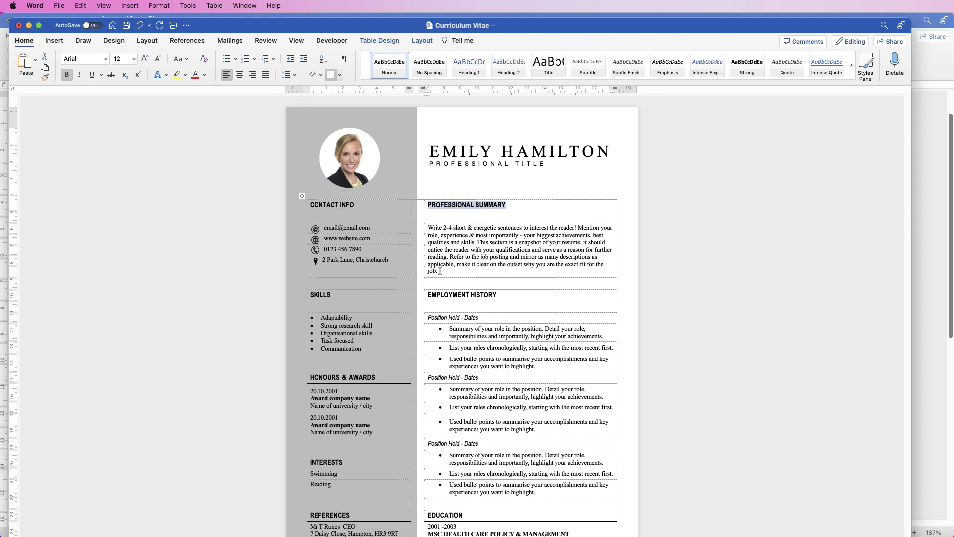
Merge the five wide-column cells beside and just below the contact details and fill them with the CV's summary paragraph, aligned top left
drag(439, 271, 429, 232)
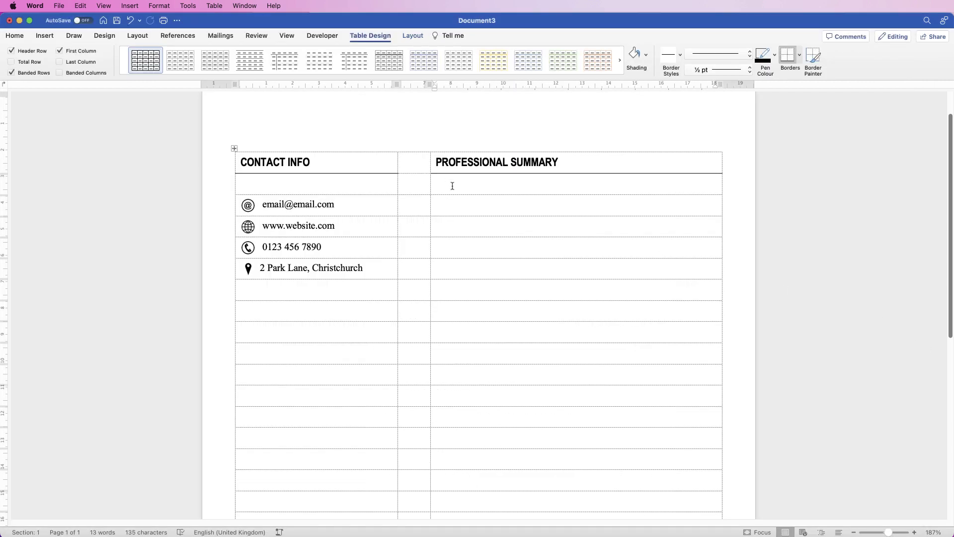
drag(450, 211, 451, 291)
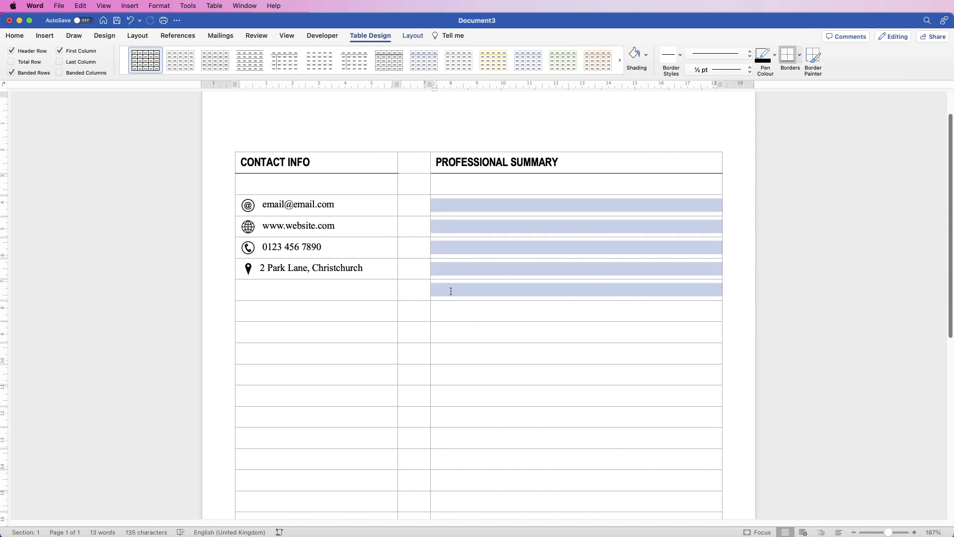
click(411, 36)
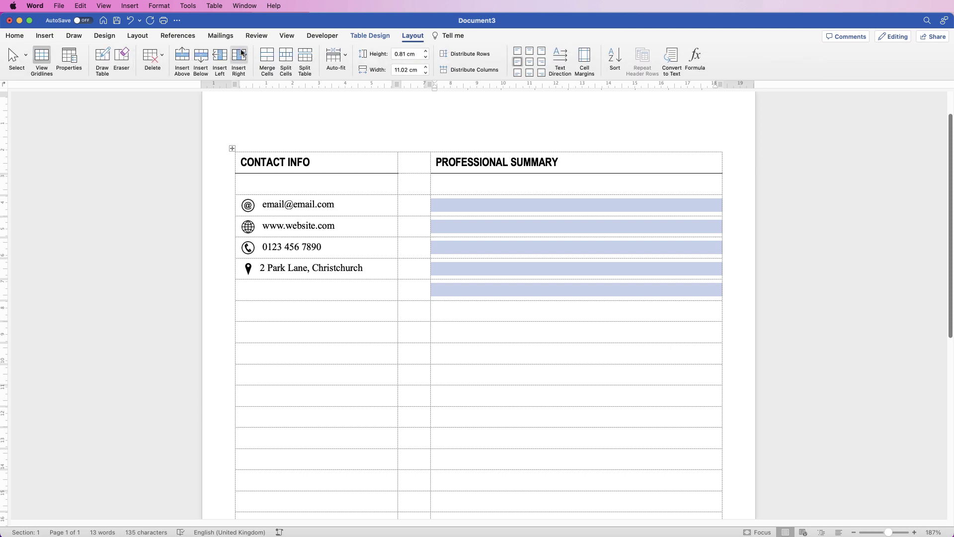
click(267, 61)
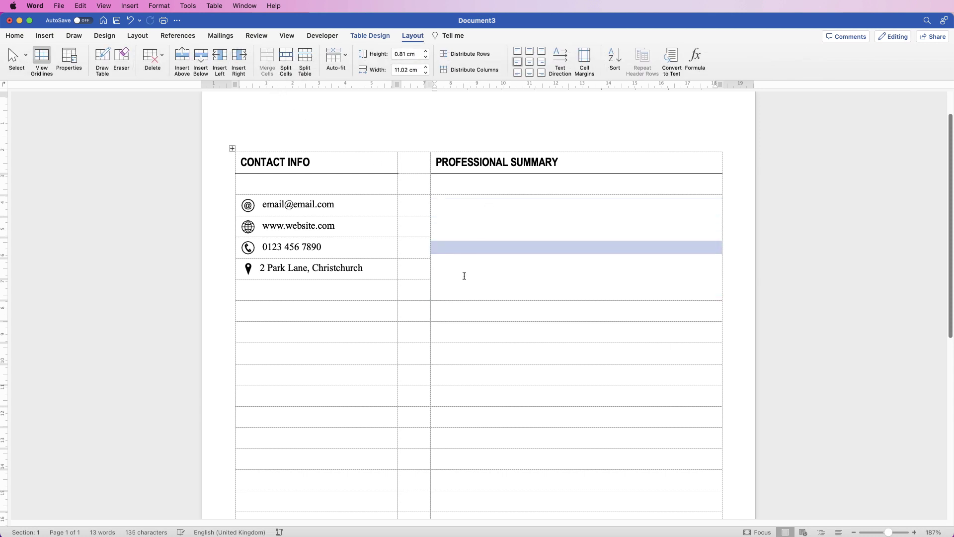
key(super+v)
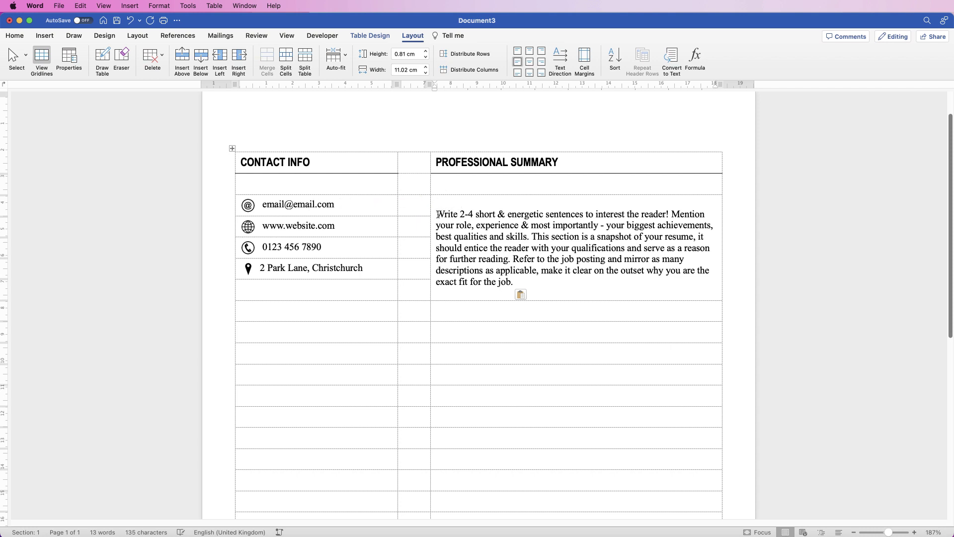
click(517, 52)
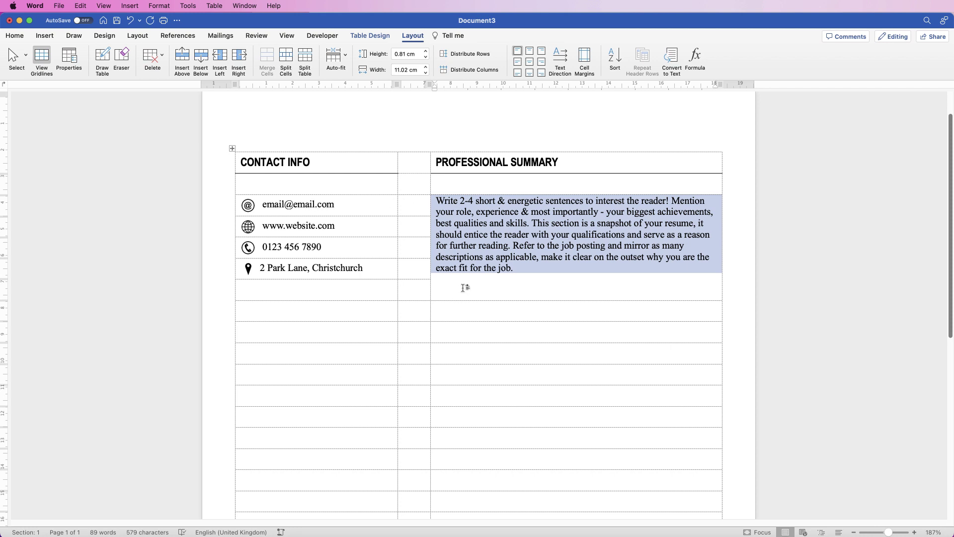
Copy the SKILLS heading from the Curriculum Vitae into the first-column cell one row below the contact details and give it a bottom border
click(497, 487)
key(super+grave)
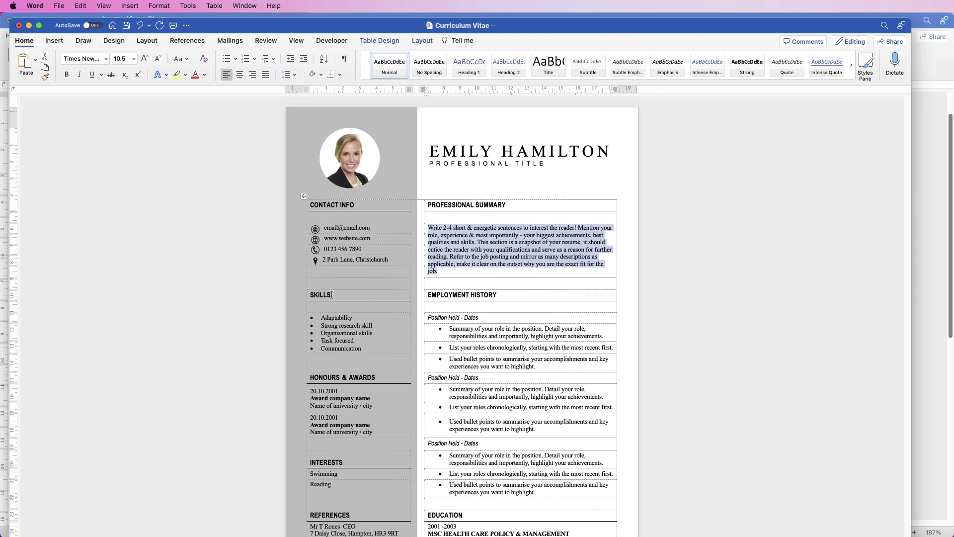
drag(332, 295, 306, 296)
key(super+c)
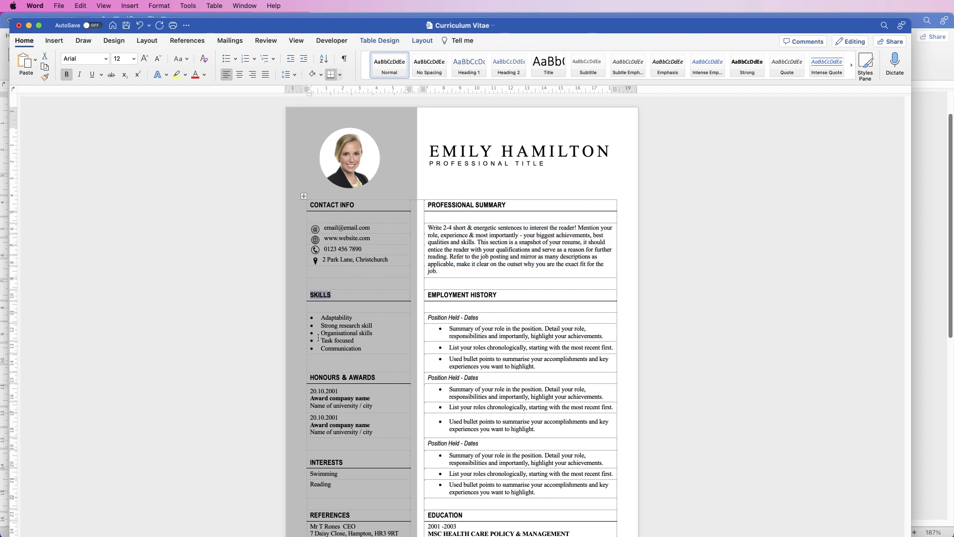
click(930, 357)
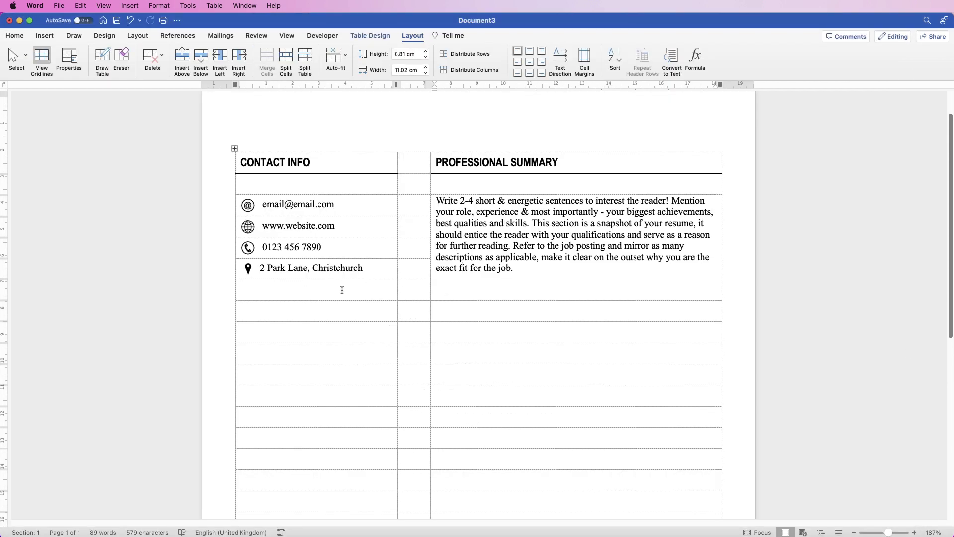
click(305, 314)
key(super+v)
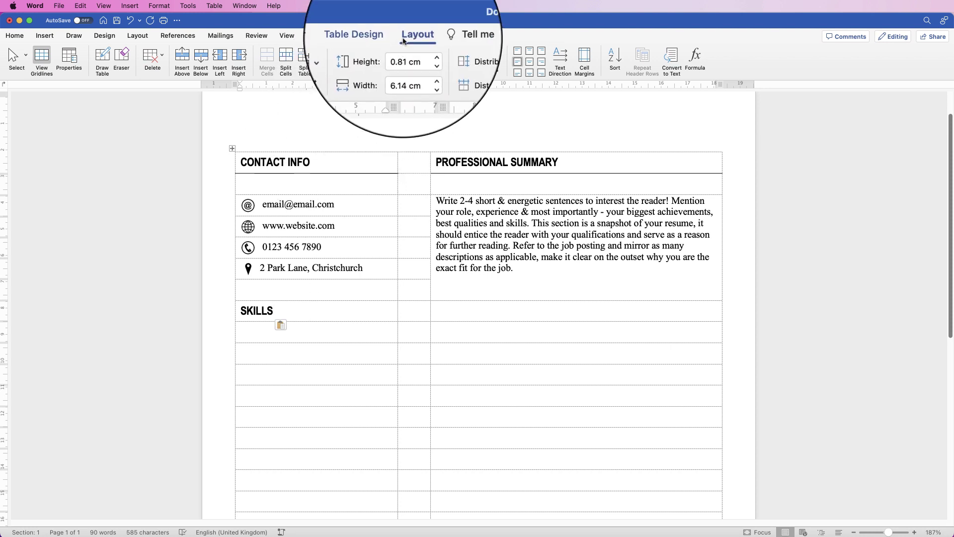
click(387, 38)
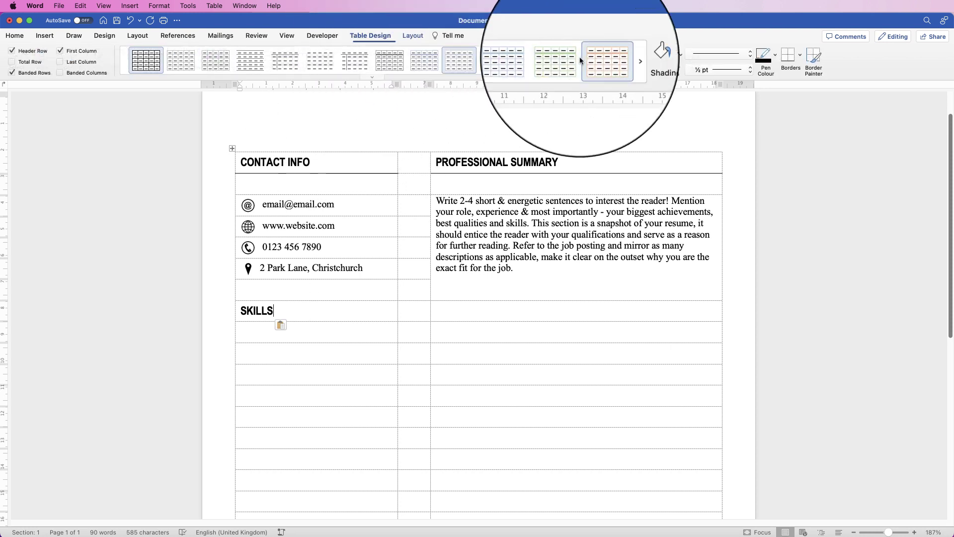
click(789, 58)
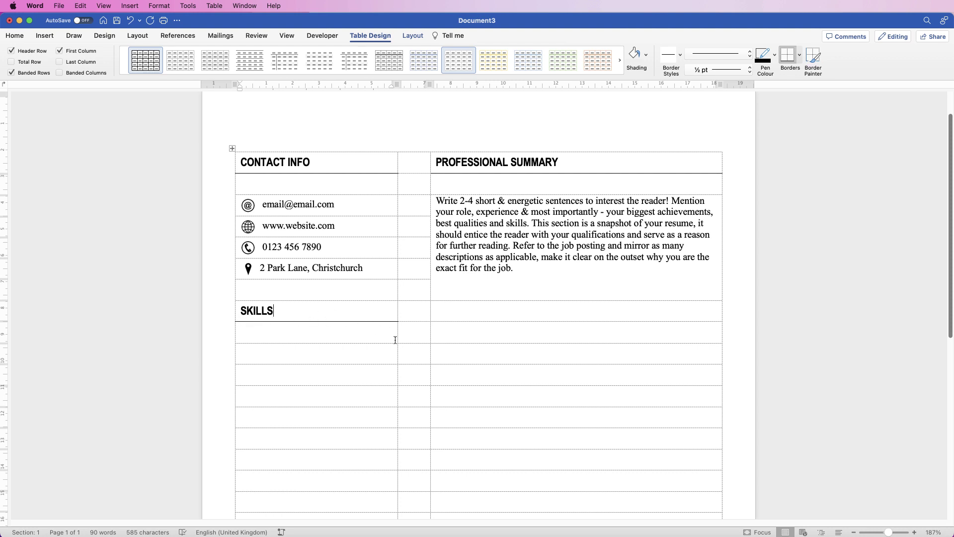
Copy the EMPLOYMENT HISTORY heading from the Curriculum Vitae into the wide-column cell level with SKILLS and give it a bottom border
drag(497, 295, 445, 297)
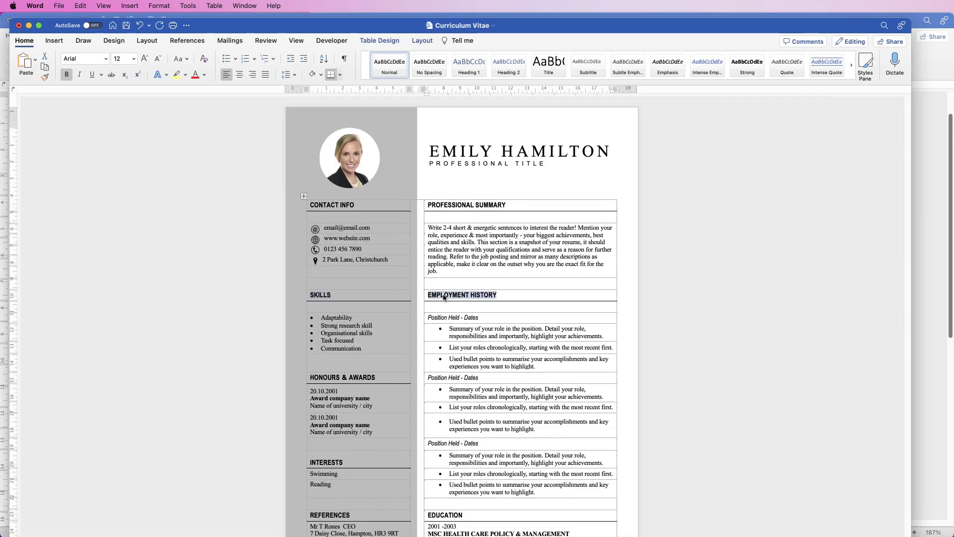
click(920, 181)
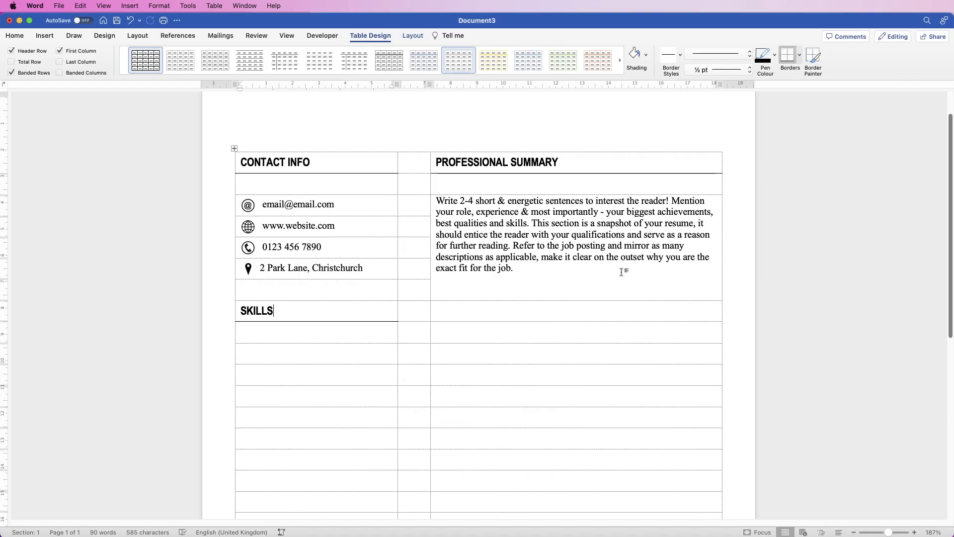
click(494, 314)
key(super+v)
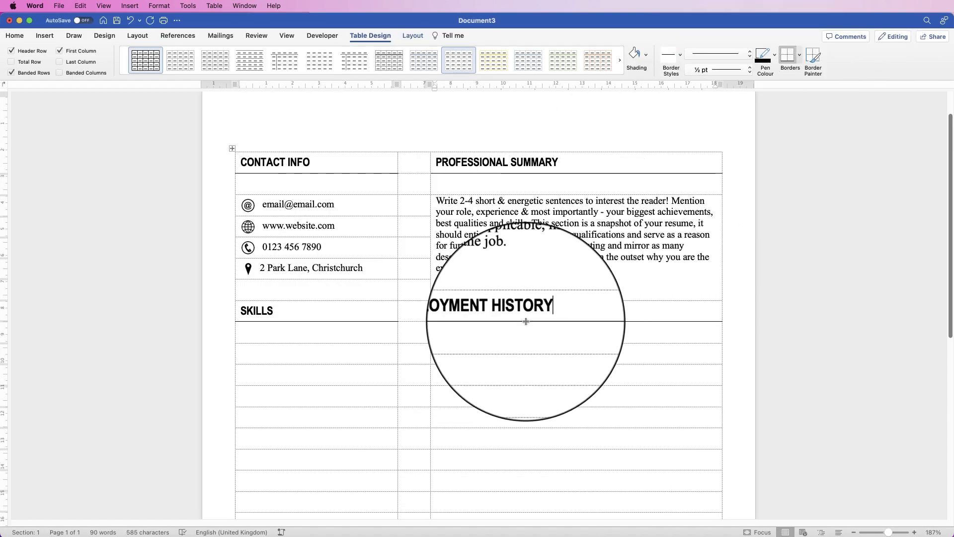
Merge three first-column cells, leaving one empty row under SKILLS, and paste in the five skills copied from the Curriculum Vitae
key(super+grave)
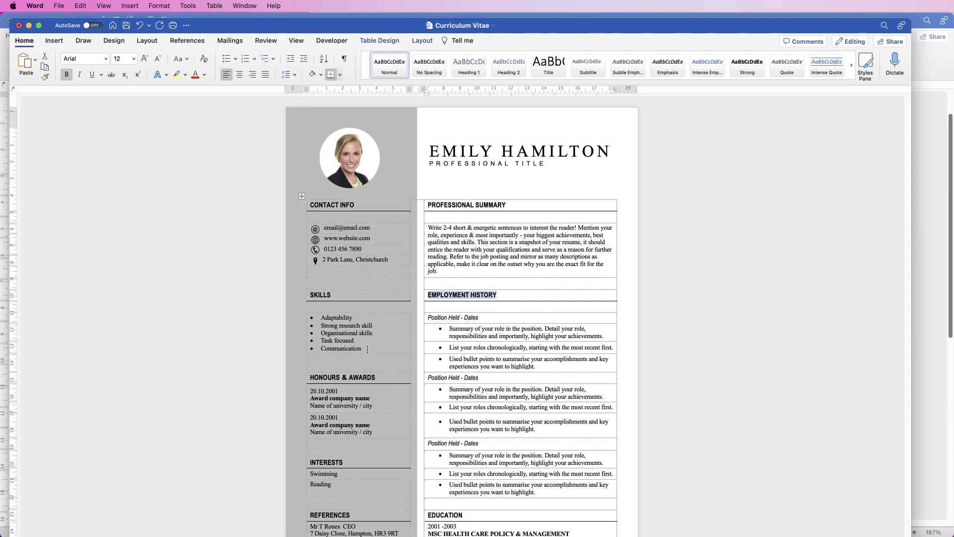
drag(367, 350, 320, 319)
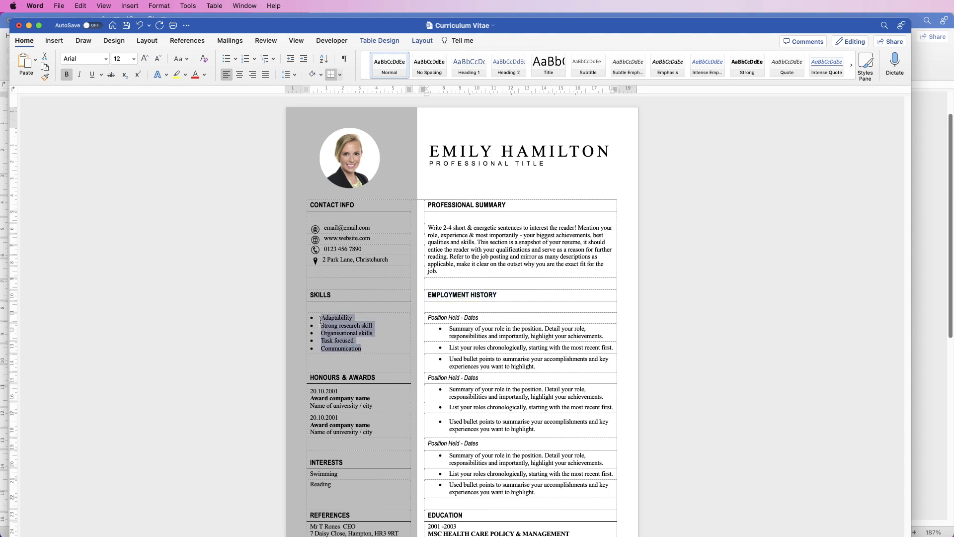
key(super+c)
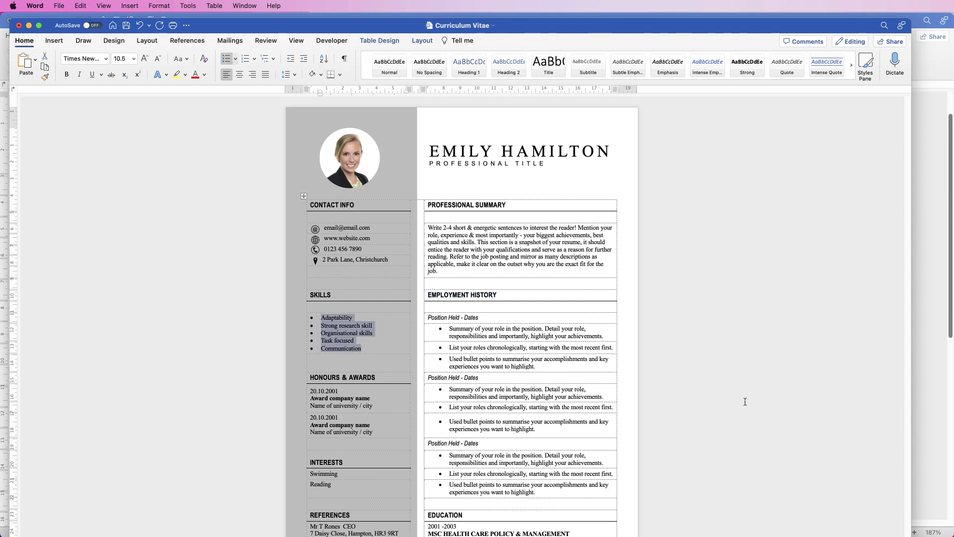
click(933, 399)
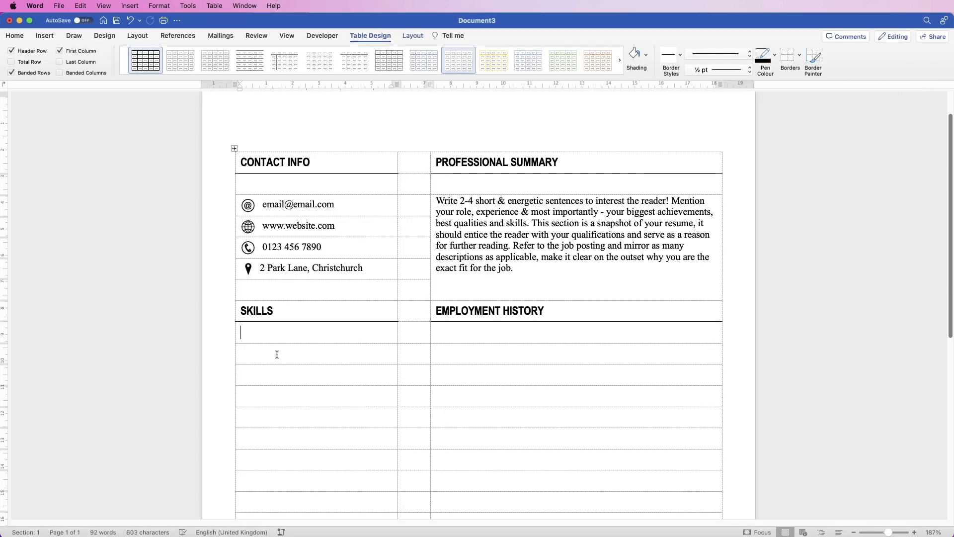
drag(275, 356, 276, 395)
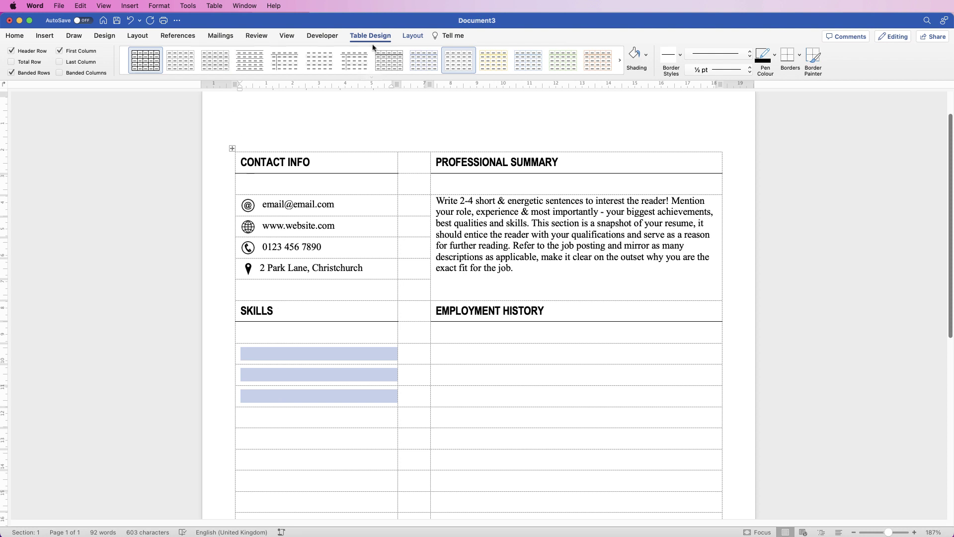
click(413, 36)
click(270, 71)
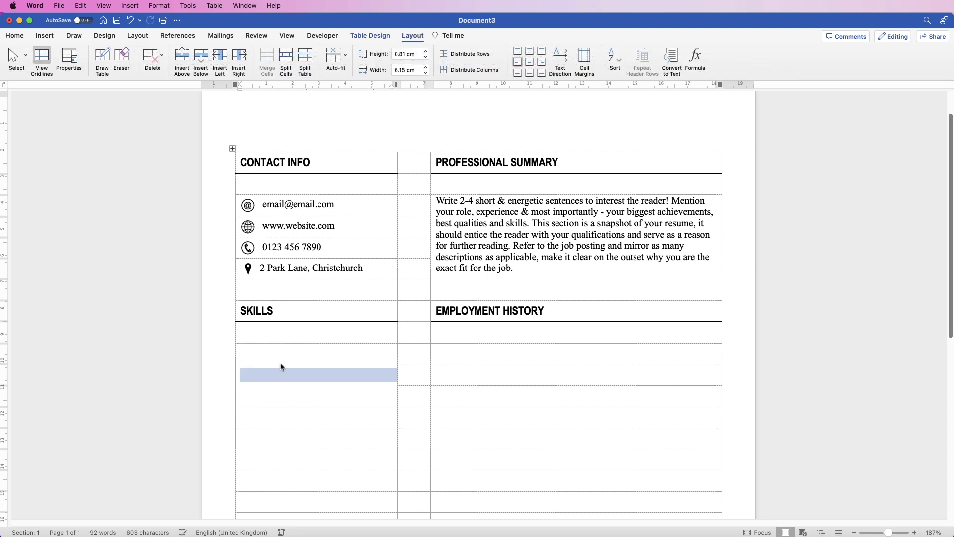
key(super+v)
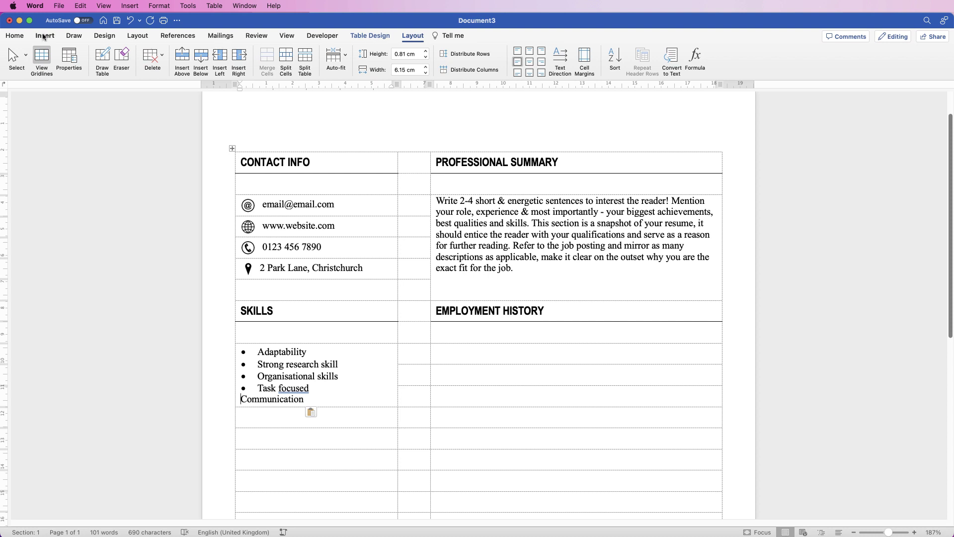
Apply a solid round bullet to the Communication line and align its indent with the other skills
click(23, 38)
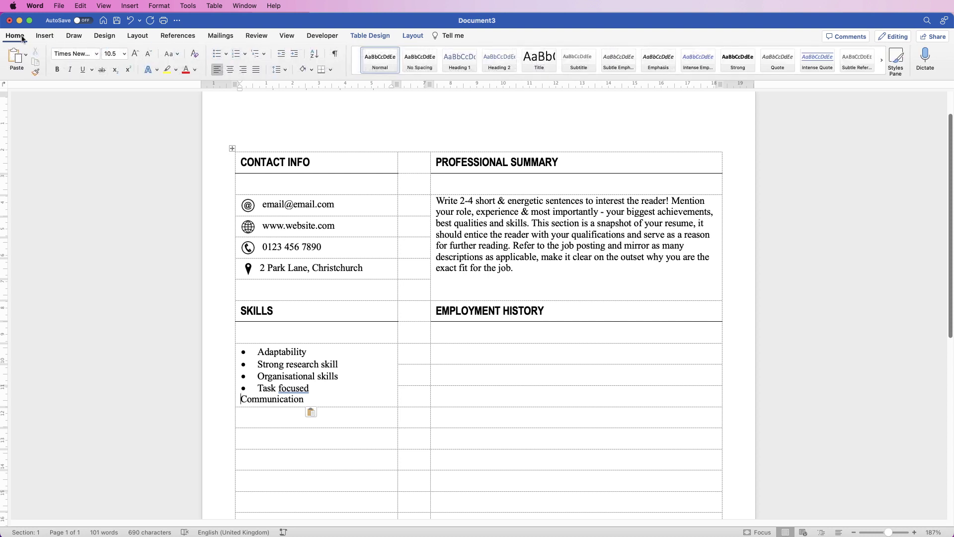
click(227, 54)
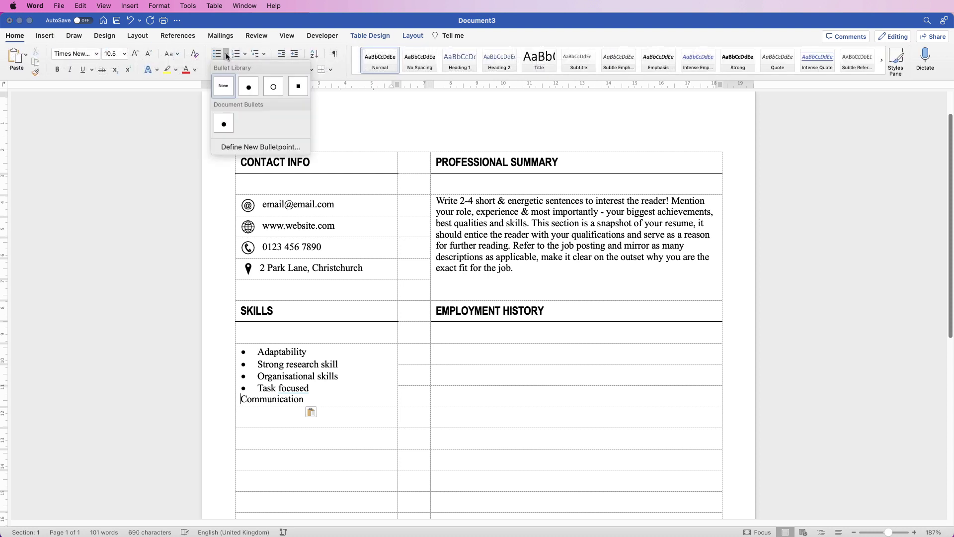
click(250, 89)
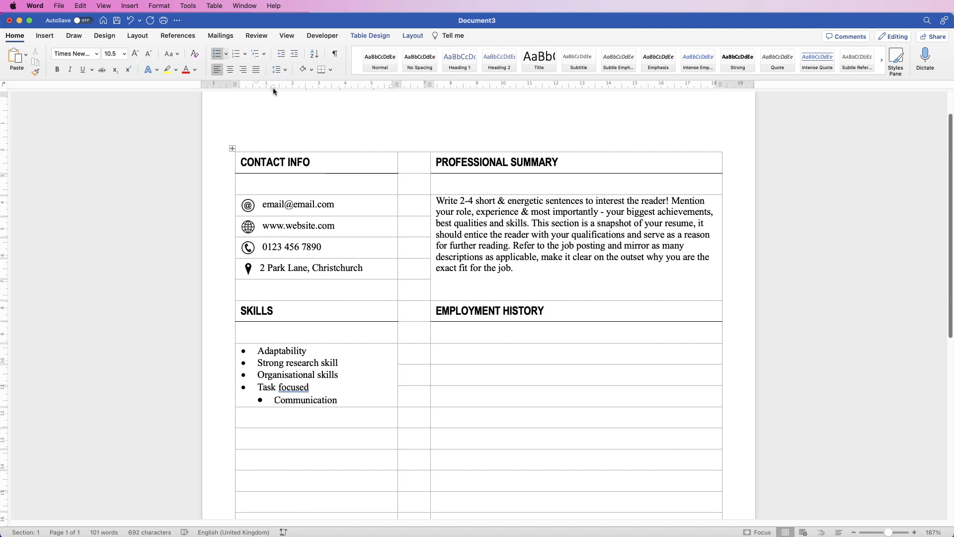
drag(274, 90, 258, 92)
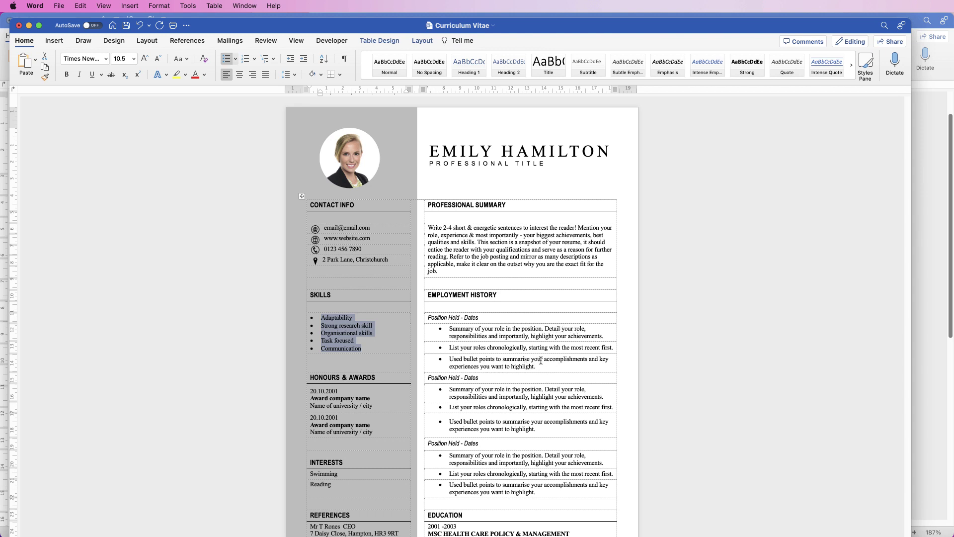
Copy the first Position Held - Dates entry with its three description lines from the Curriculum Vitae, leaving one empty row under EMPLOYMENT HISTORY
drag(542, 368, 433, 323)
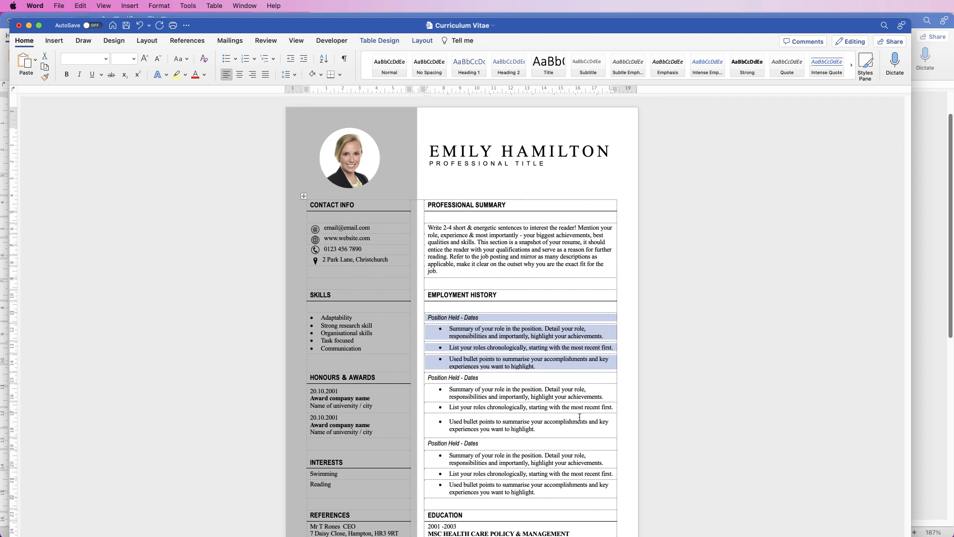
click(933, 404)
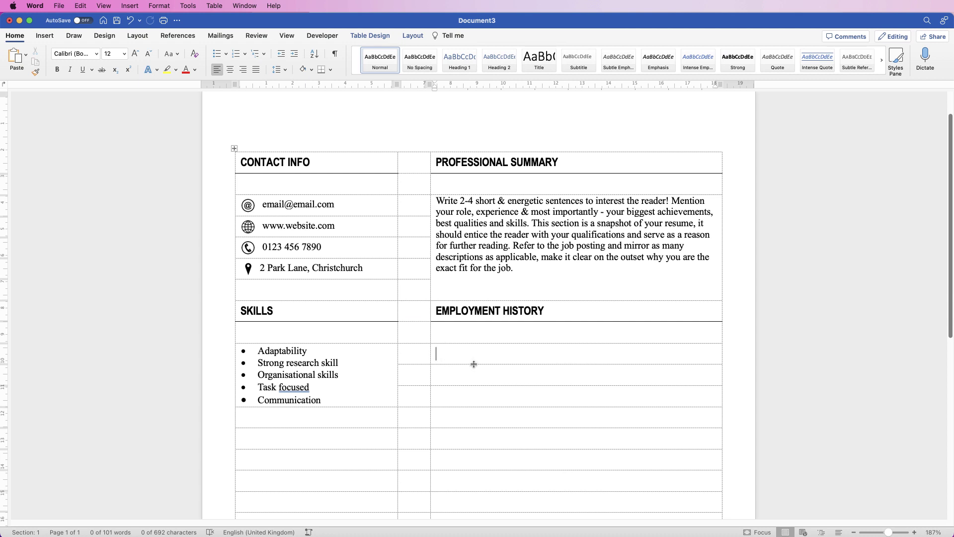
key(super+v)
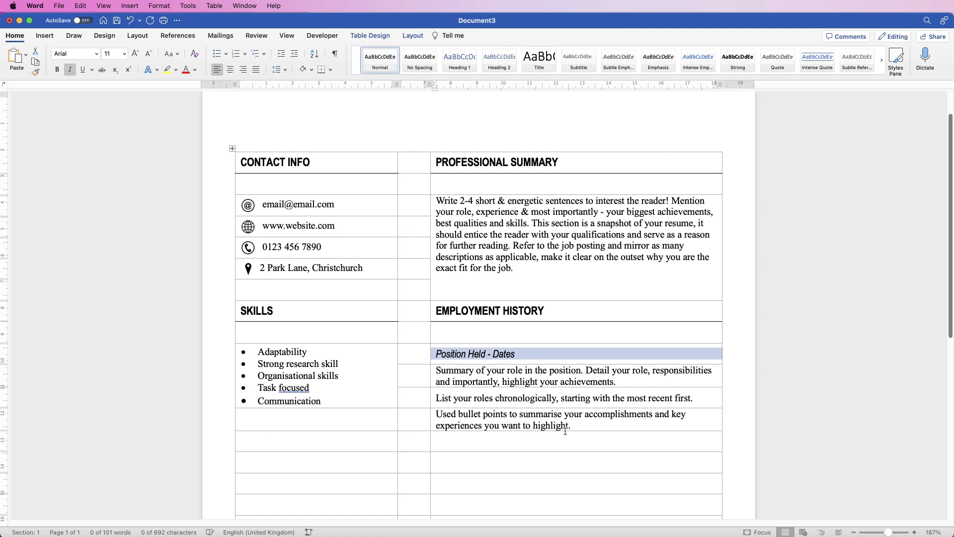
Format the three job description lines as bullet points and reduce their indent to bring them closer to the cell's edge
drag(574, 424, 440, 374)
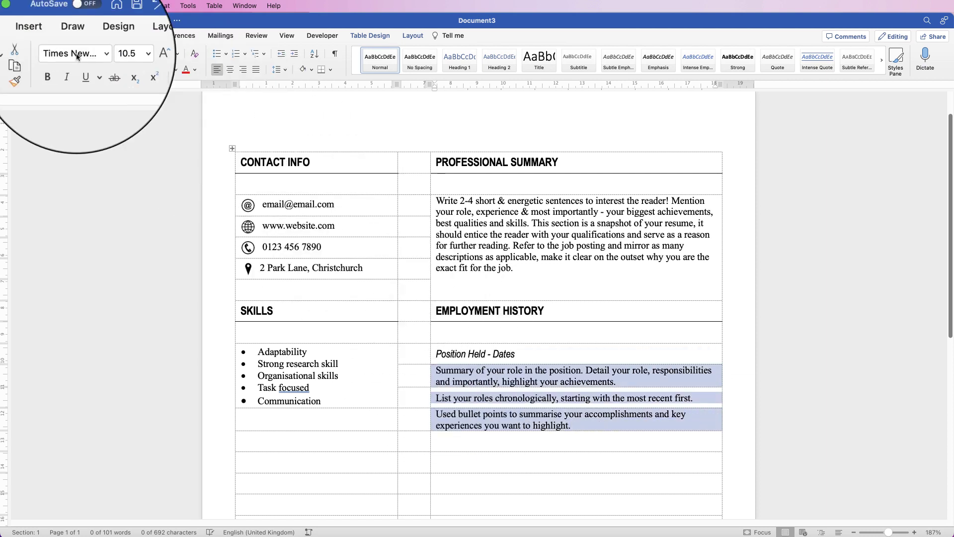
click(216, 53)
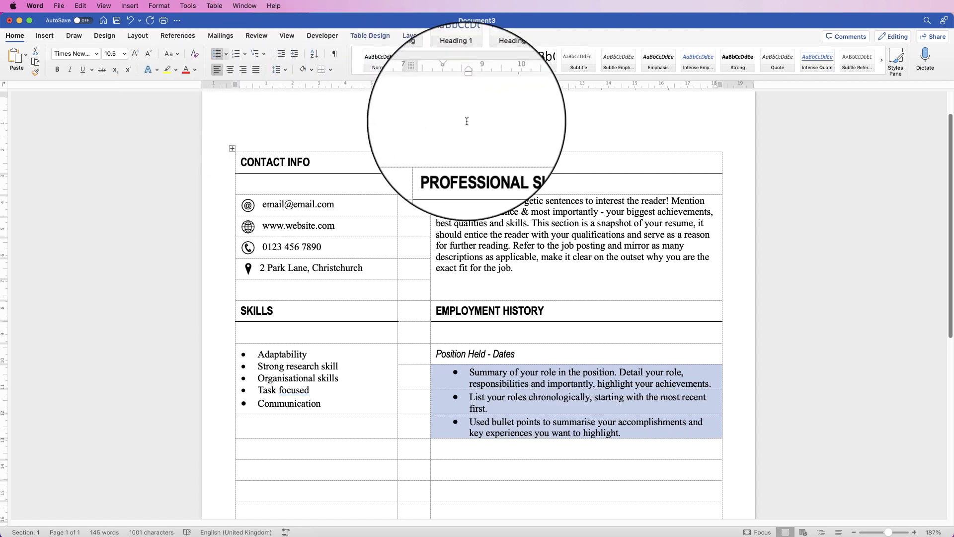
drag(467, 87, 458, 93)
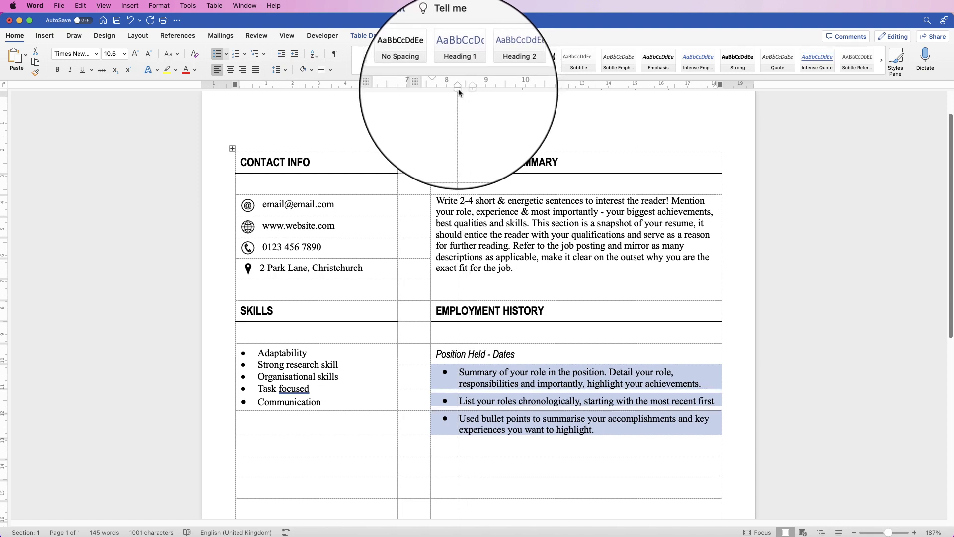
Paste the copied Position Held - Dates entry and its descriptions twice more into the rows directly below the first employment entry
scroll(952, 423, down, 5)
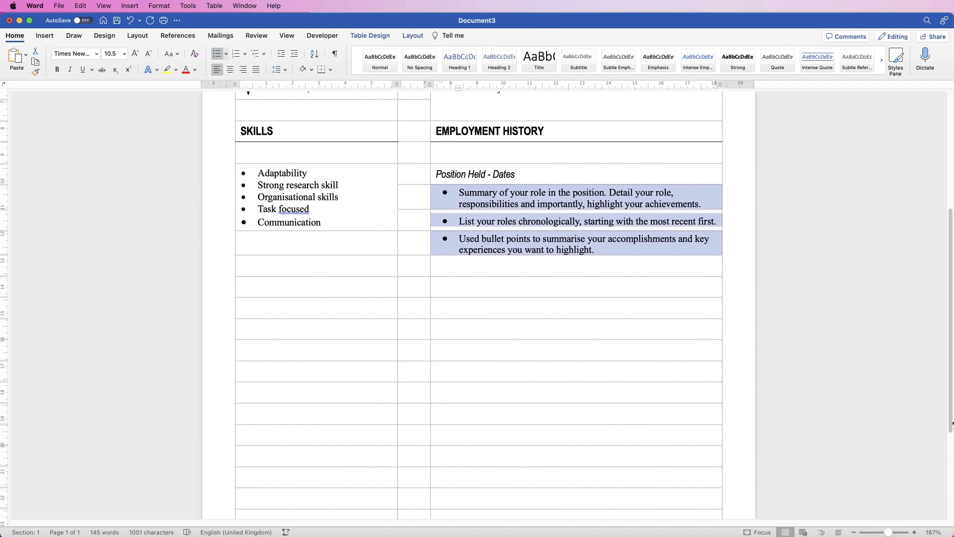
drag(616, 255, 450, 181)
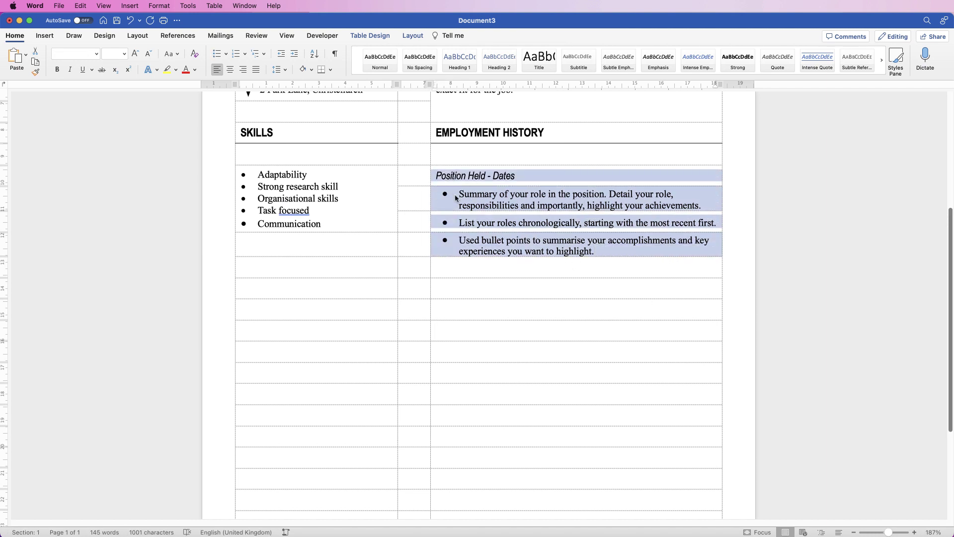
click(472, 286)
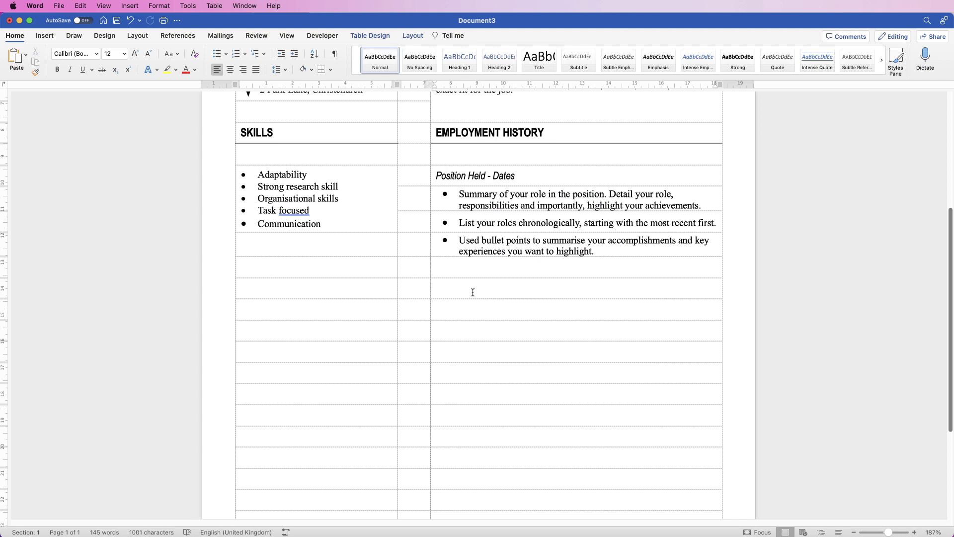
key(super+v)
key(super+z)
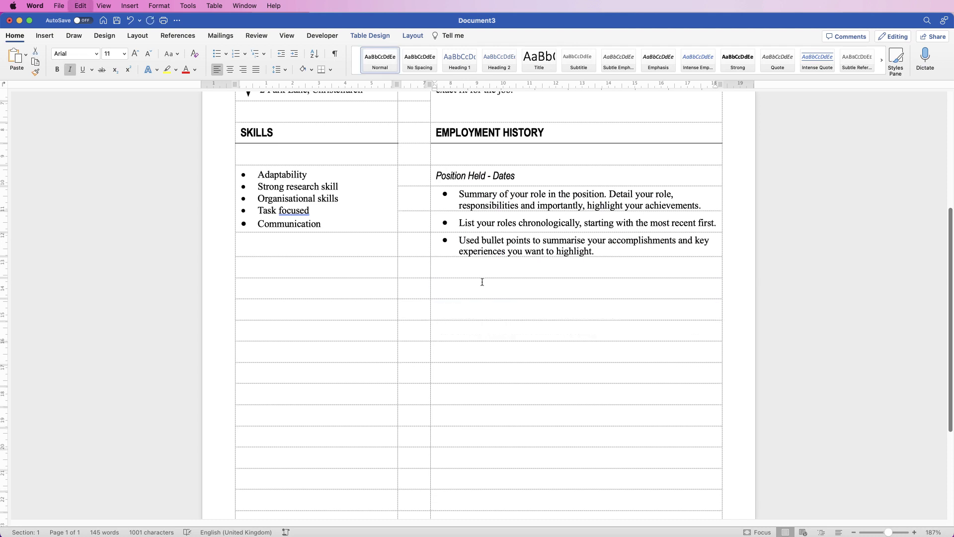
key(super+v)
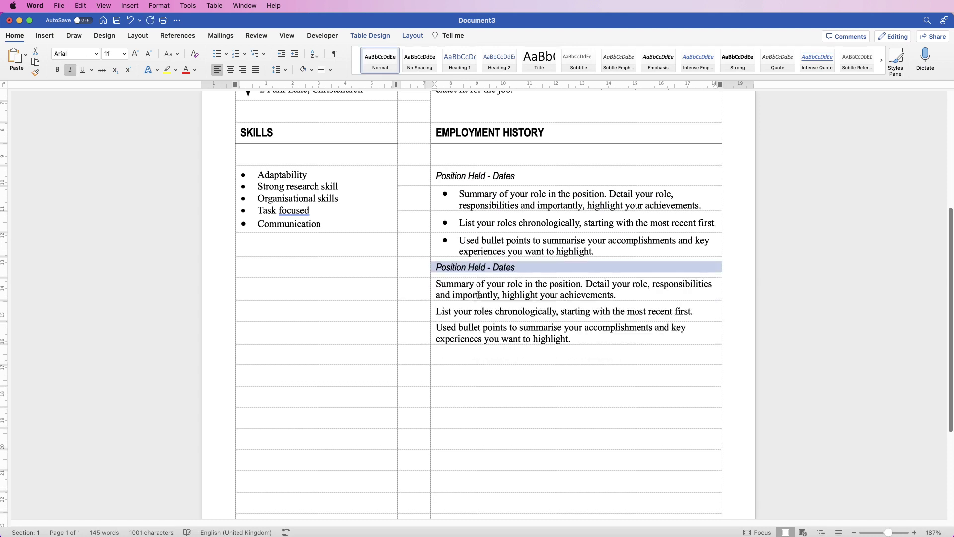
click(460, 356)
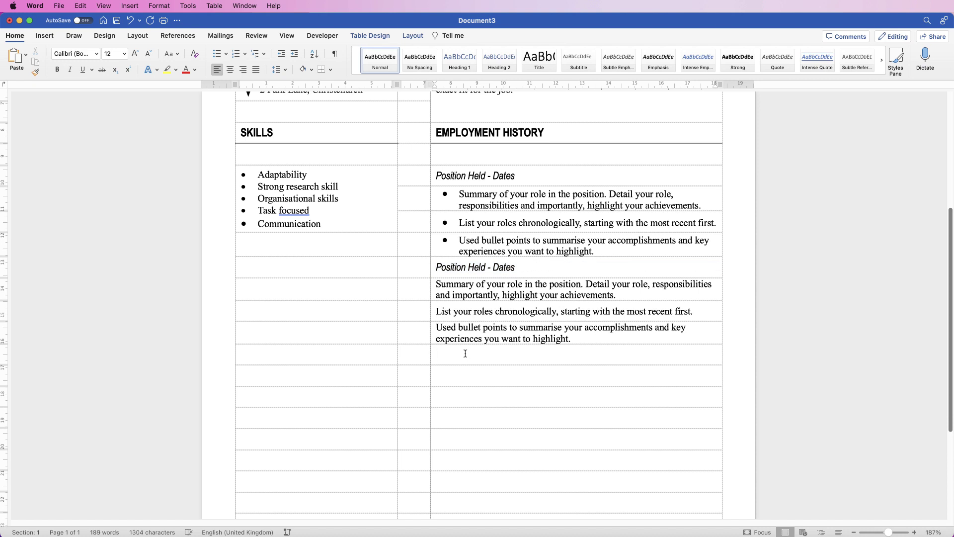
key(super+v)
Format the descriptions of the second and third employment entries as bullet points and reduce their indent to match the first entry
drag(570, 334, 449, 299)
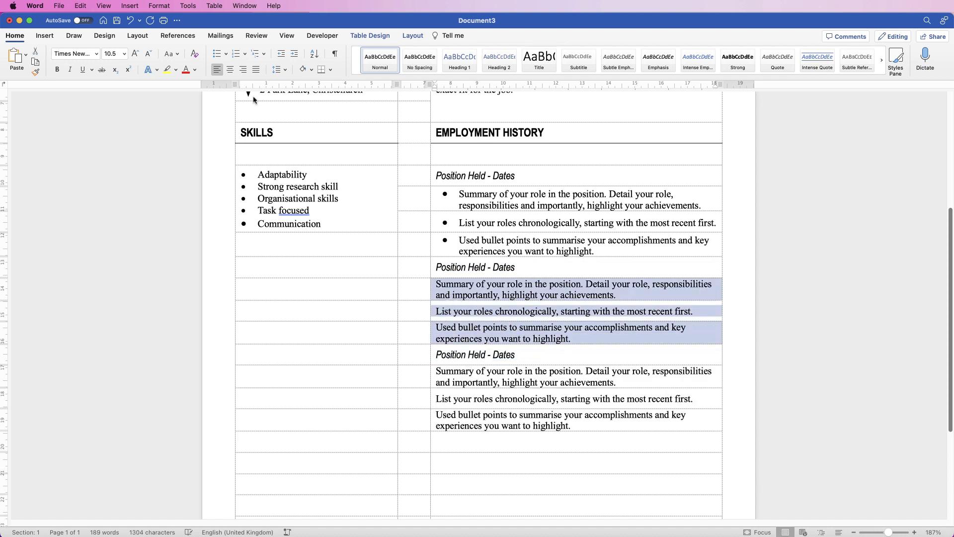
click(217, 54)
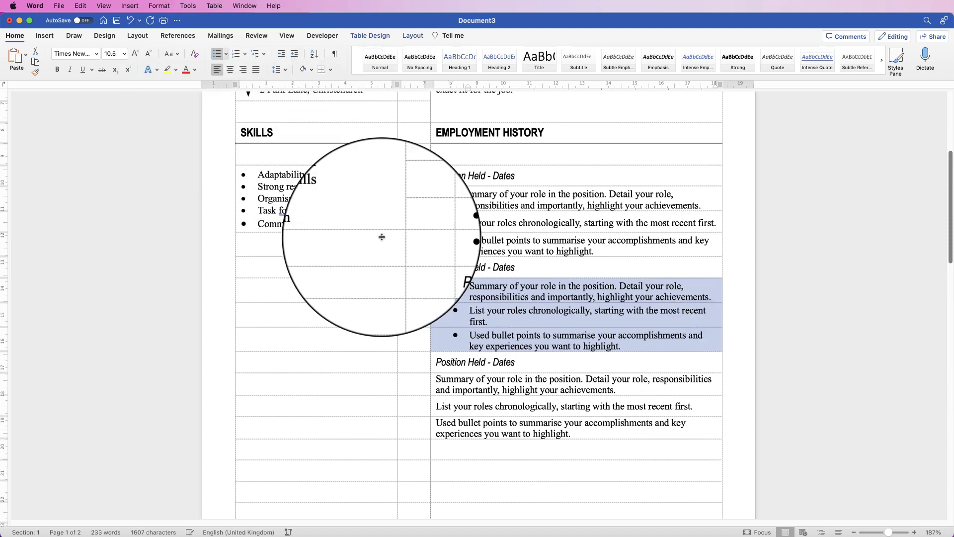
drag(572, 423, 459, 390)
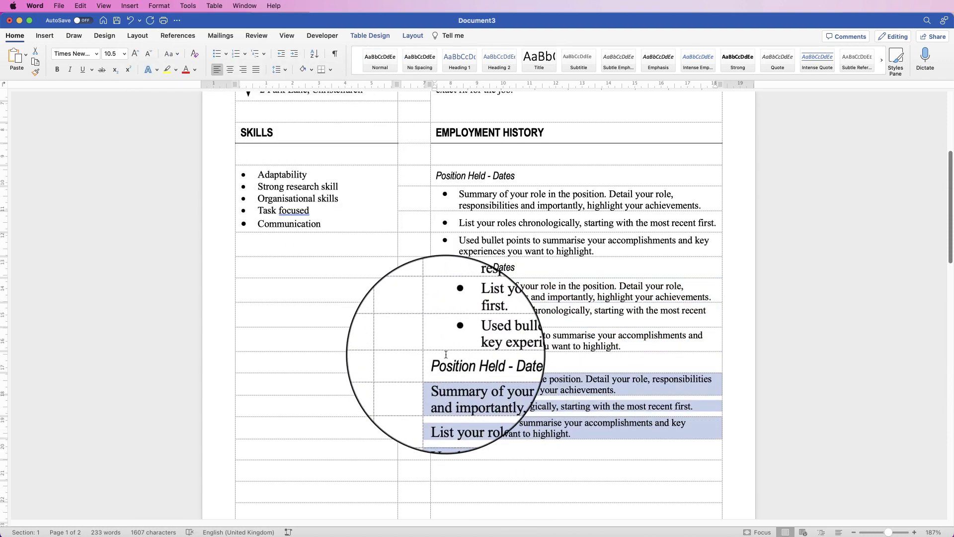
click(217, 54)
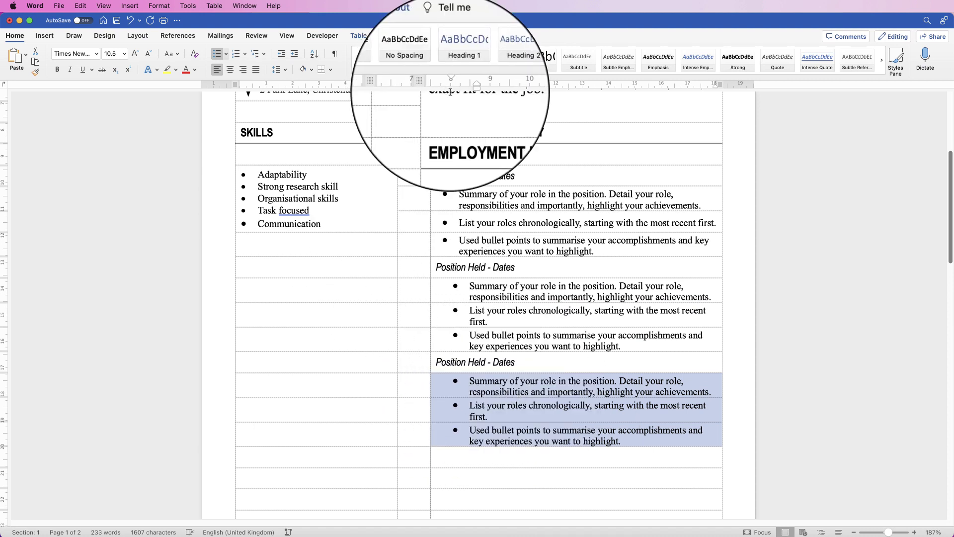
drag(468, 85, 457, 89)
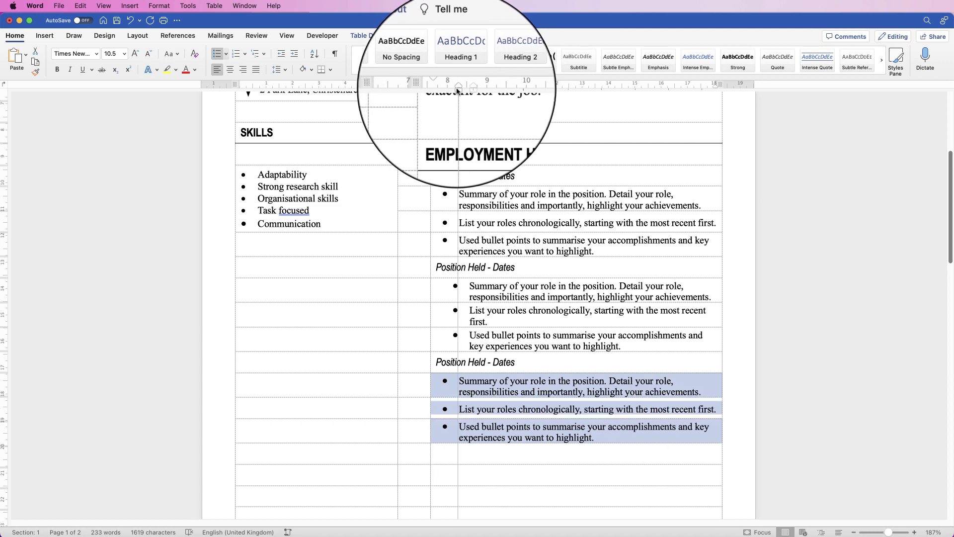
drag(618, 344, 469, 288)
drag(470, 88, 458, 90)
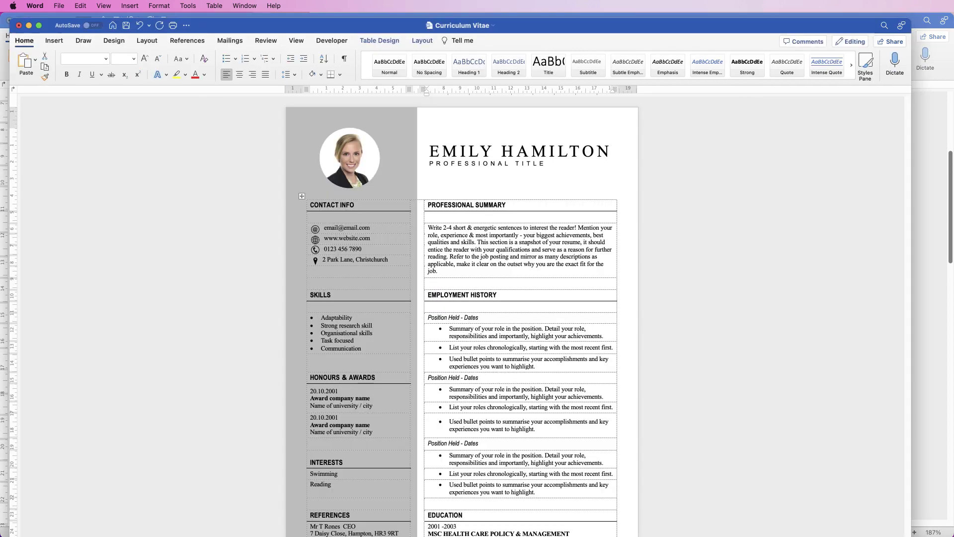
Copy the HONOURS & AWARDS heading from the Curriculum Vitae, leaving one empty row under the skills, and add a bottom border to its cell
drag(376, 377, 325, 379)
key(super+c)
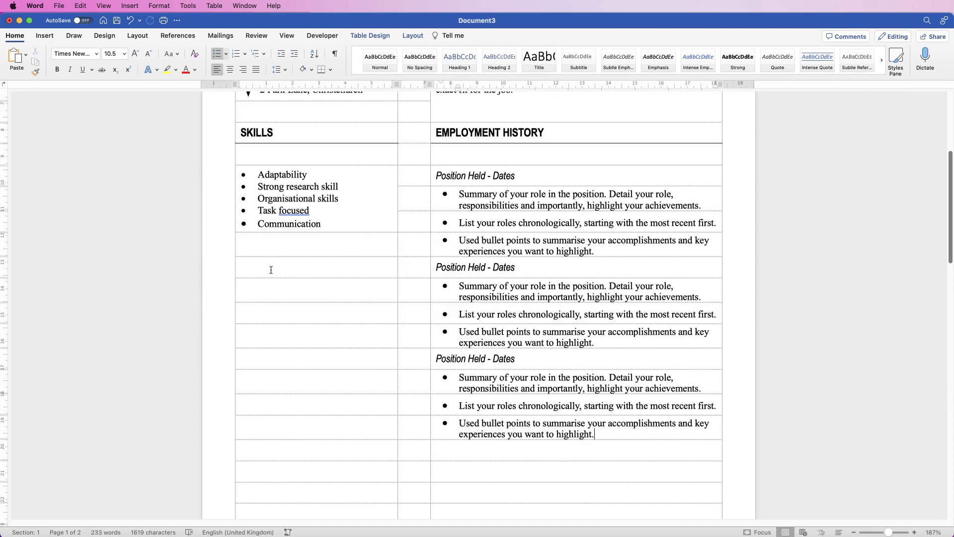
click(271, 270)
key(super+v)
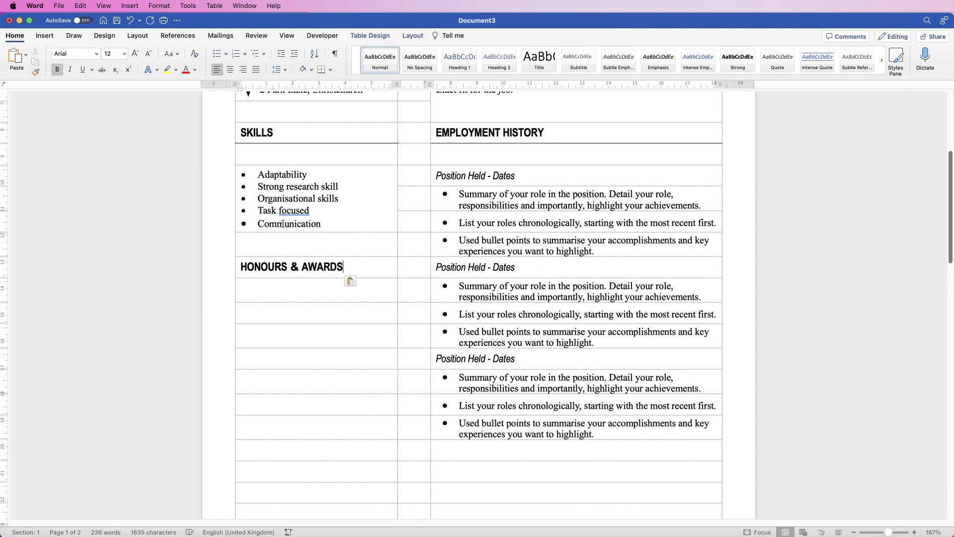
click(383, 37)
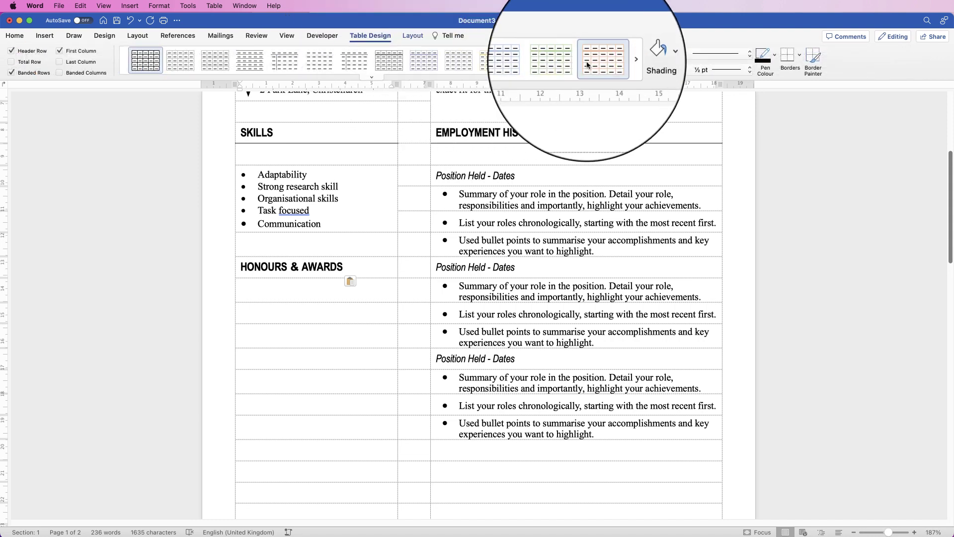
click(788, 60)
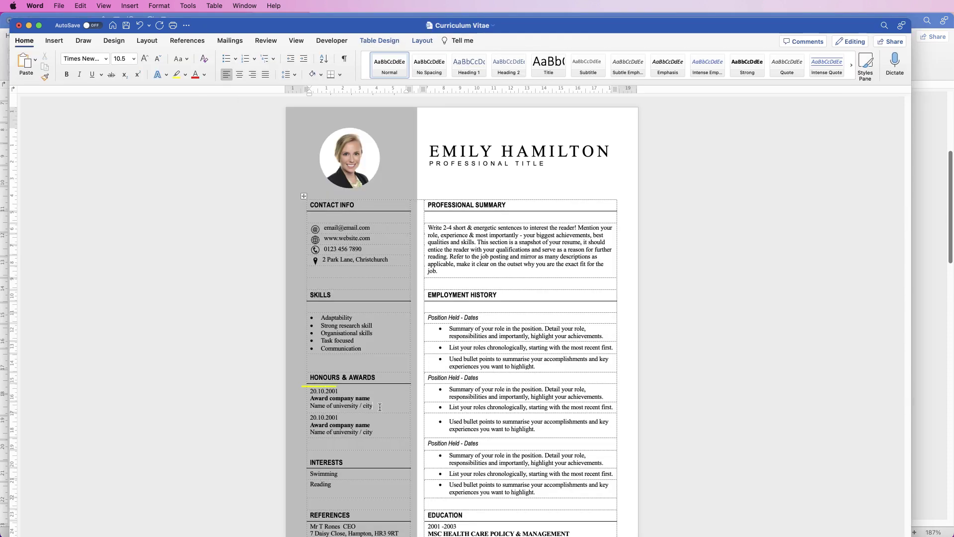
Copy both award entries from the Curriculum Vitae into the first column, leaving one empty row under HONOURS & AWARDS
drag(380, 407, 310, 390)
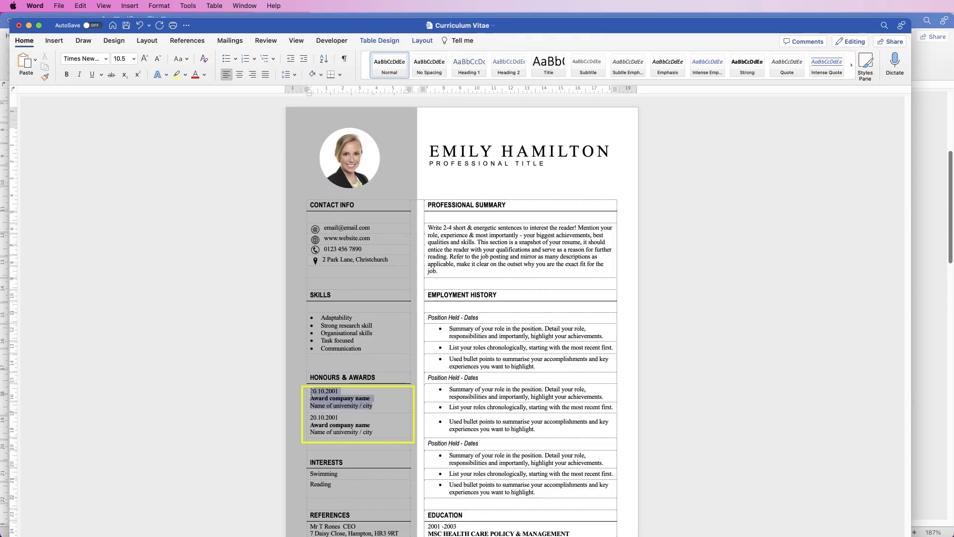
click(374, 432)
drag(374, 432, 311, 390)
key(super+c)
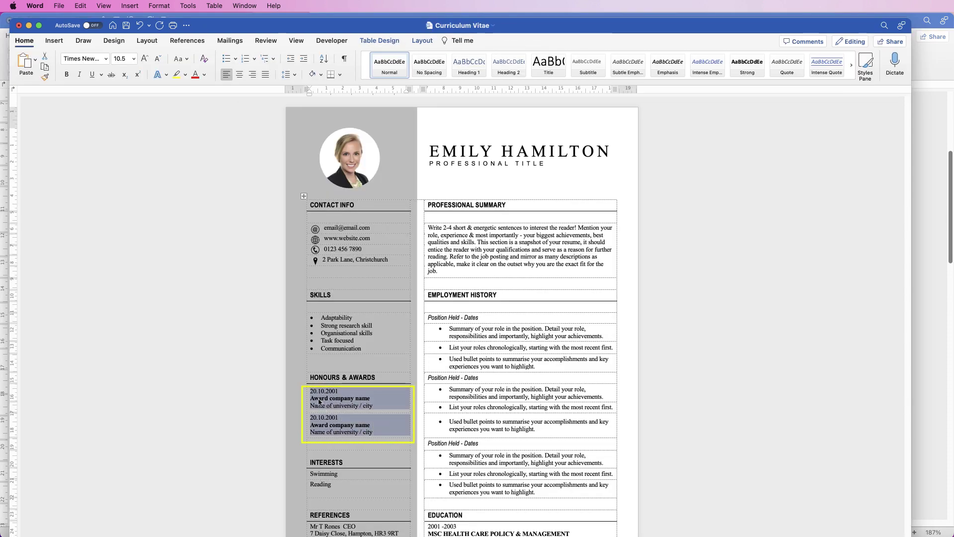
click(926, 405)
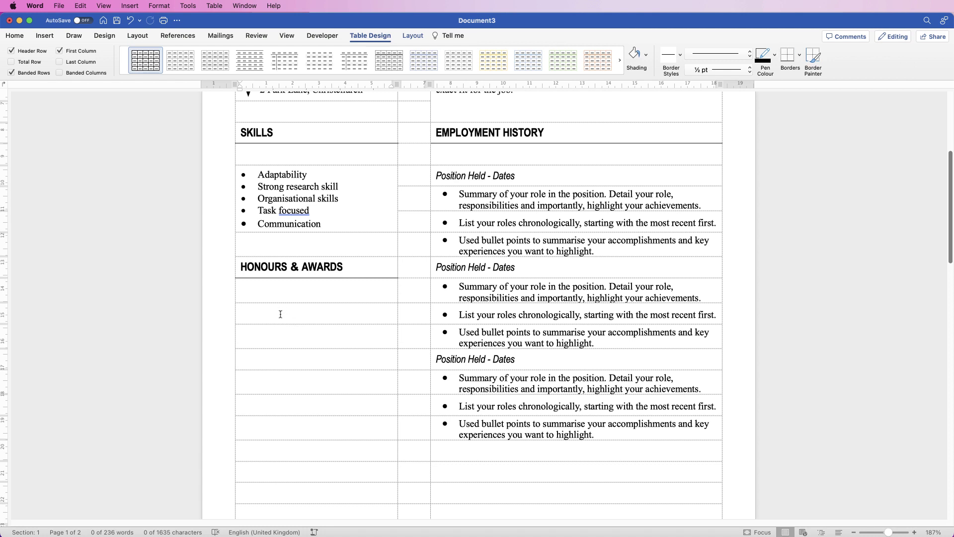
key(super+v)
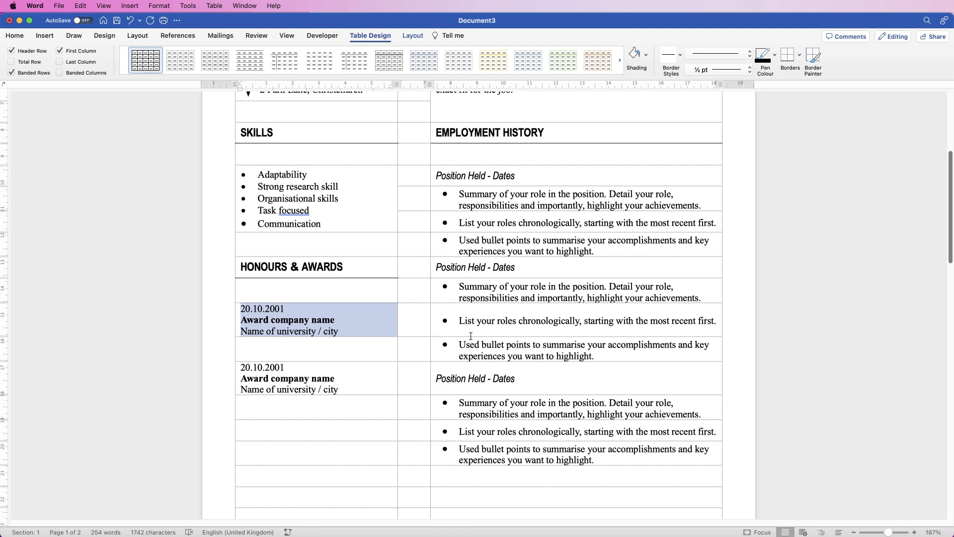
Join the second award's company name onto the same line as its date
click(339, 389)
drag(273, 384, 246, 369)
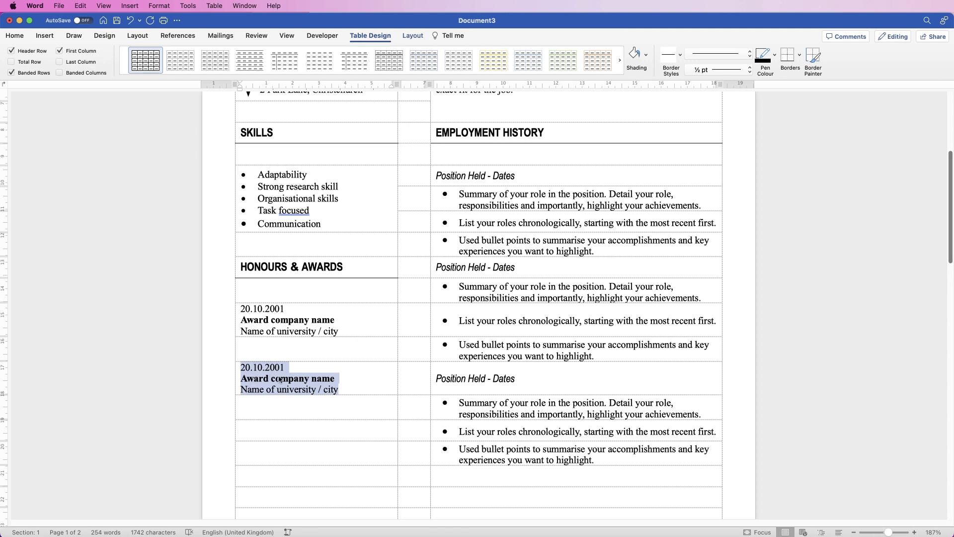
click(243, 382)
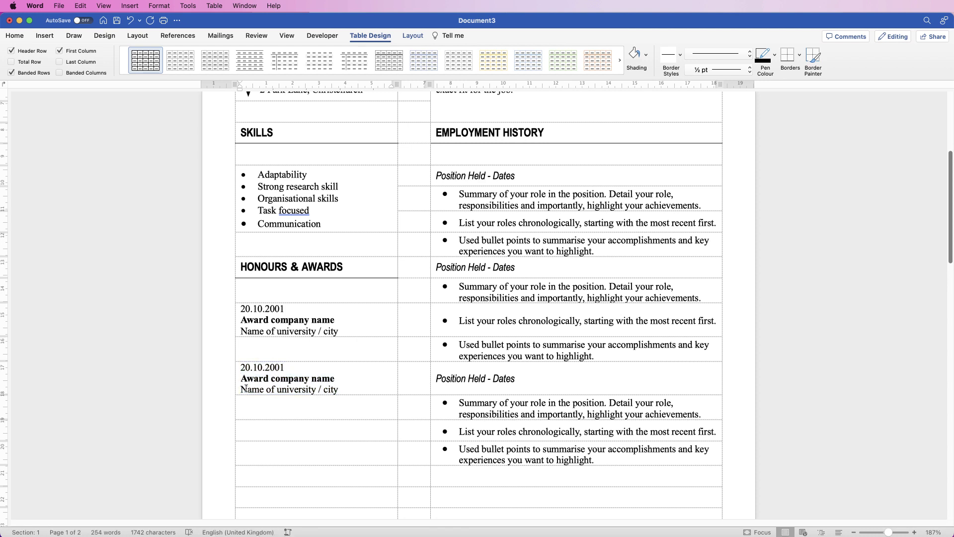
key(BackSpace)
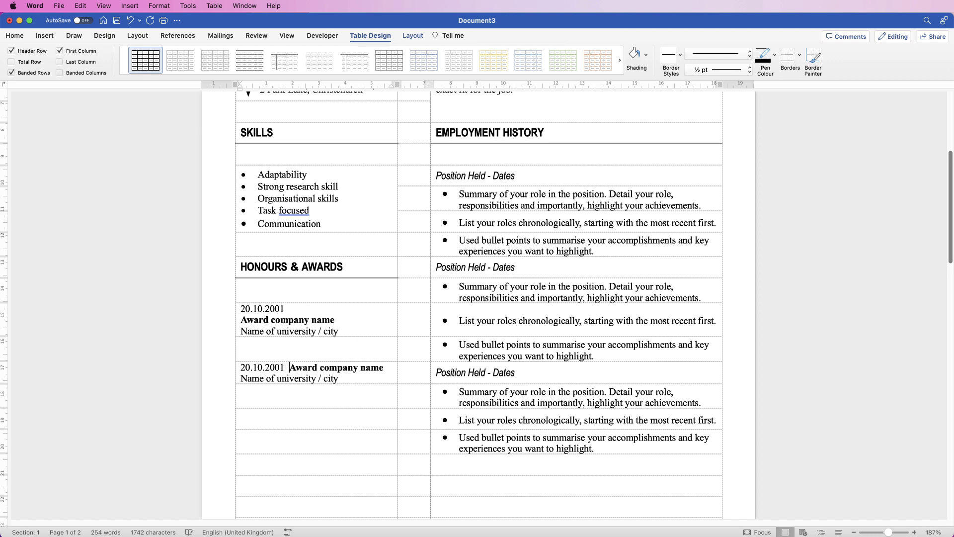
Reduce the font size of the whole first award entry to 7.5
drag(339, 332, 241, 309)
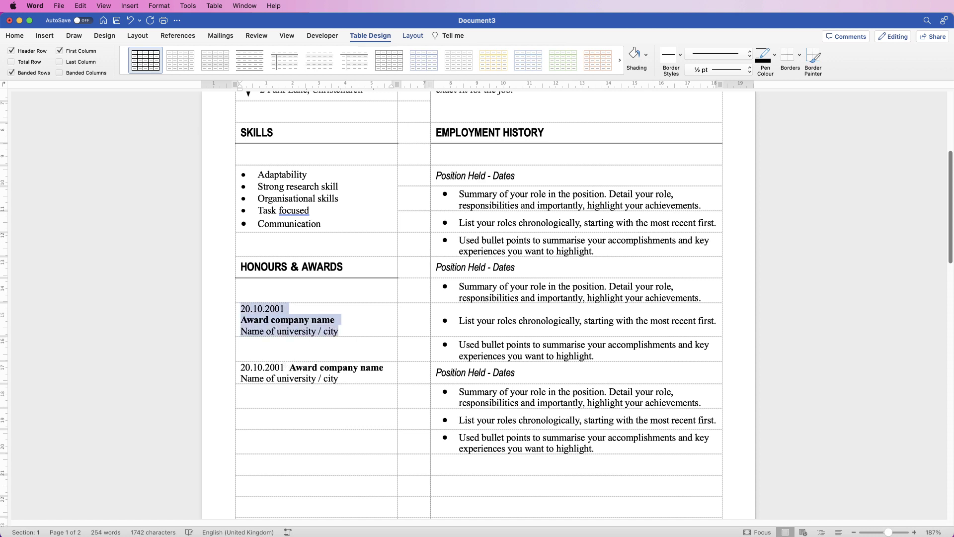
click(15, 35)
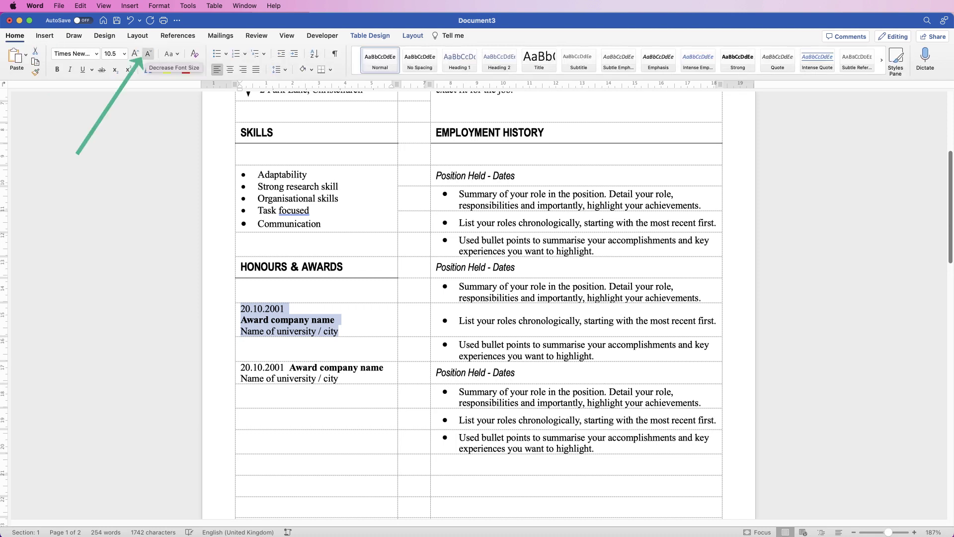
click(148, 54)
click(148, 54)
click(147, 54)
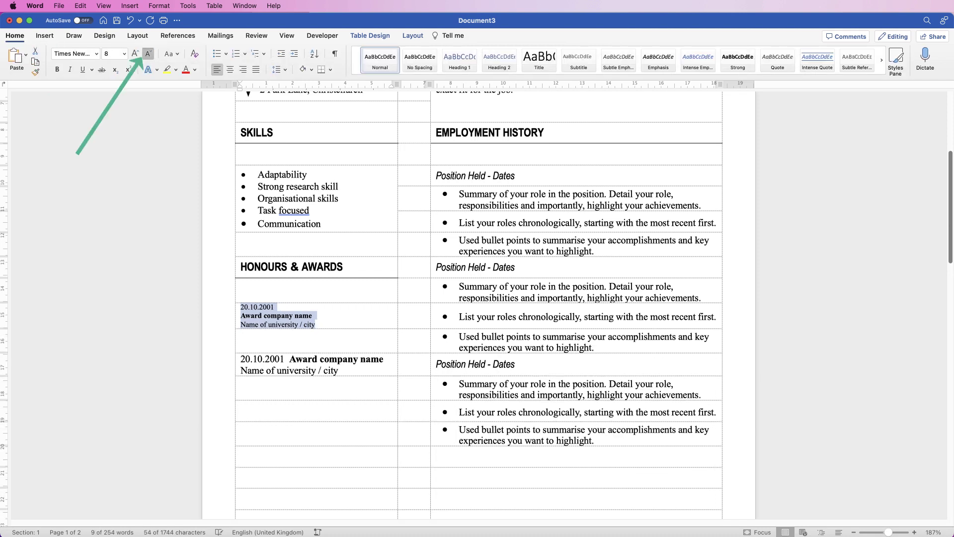
click(148, 53)
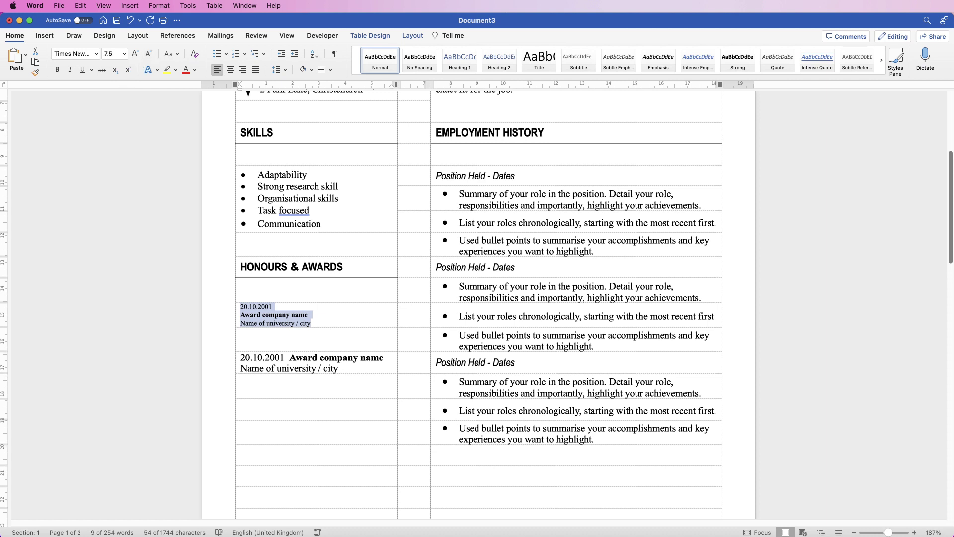
Increase the first award entry's font size back to 10.5
key(super+shift+period)
key(super+shift+period)
key(super+shift+period)
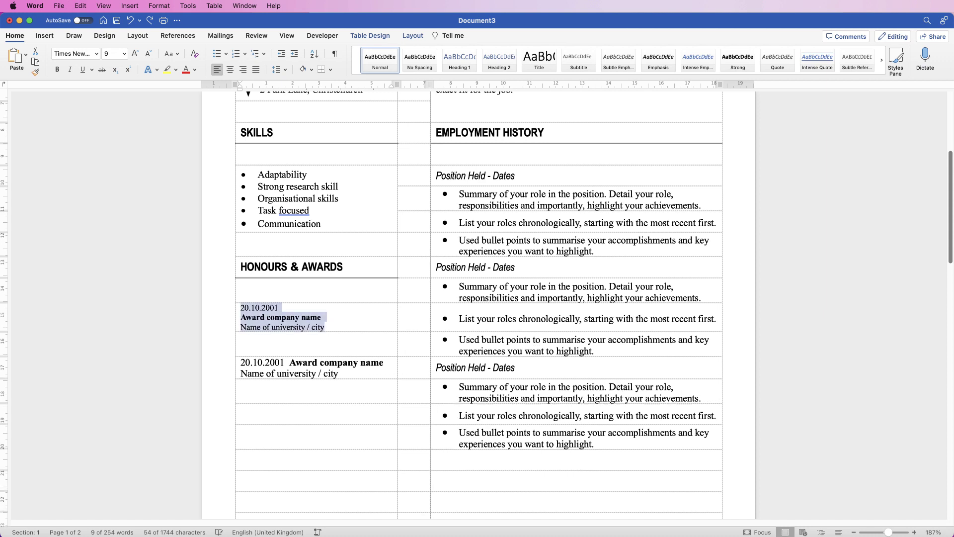
key(super+shift+period)
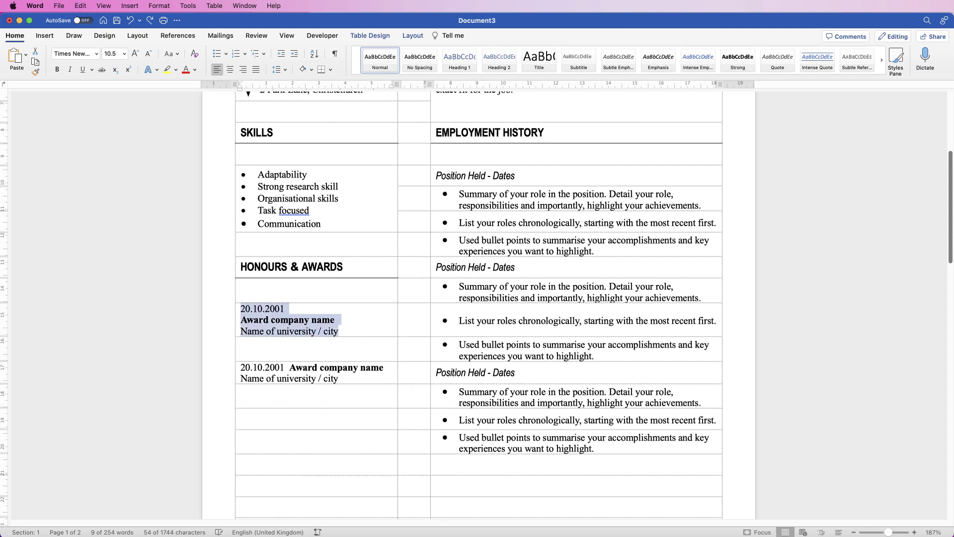
Place the company name of both awards on its date line, separated from the date by a hyphen
click(290, 367)
key(Return)
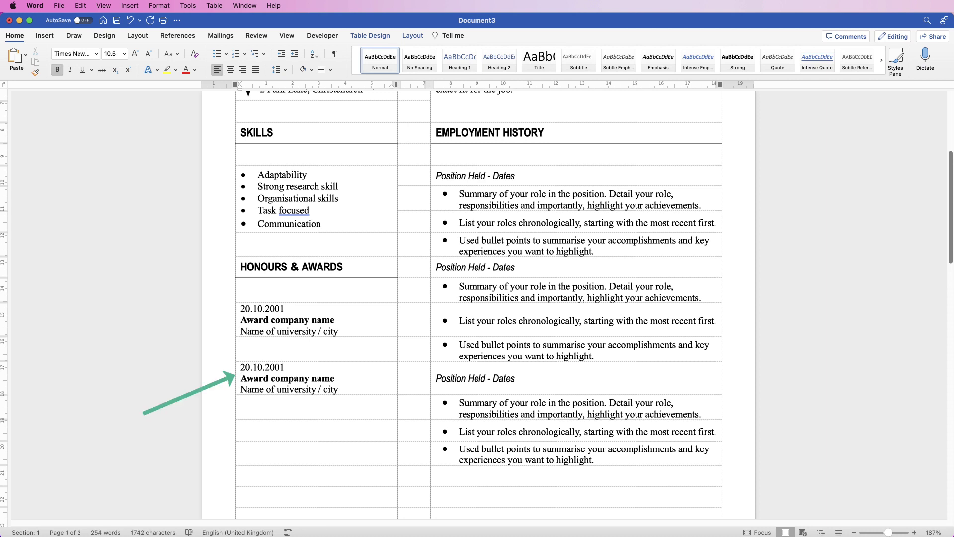
key(BackSpace)
text(- Award company name)
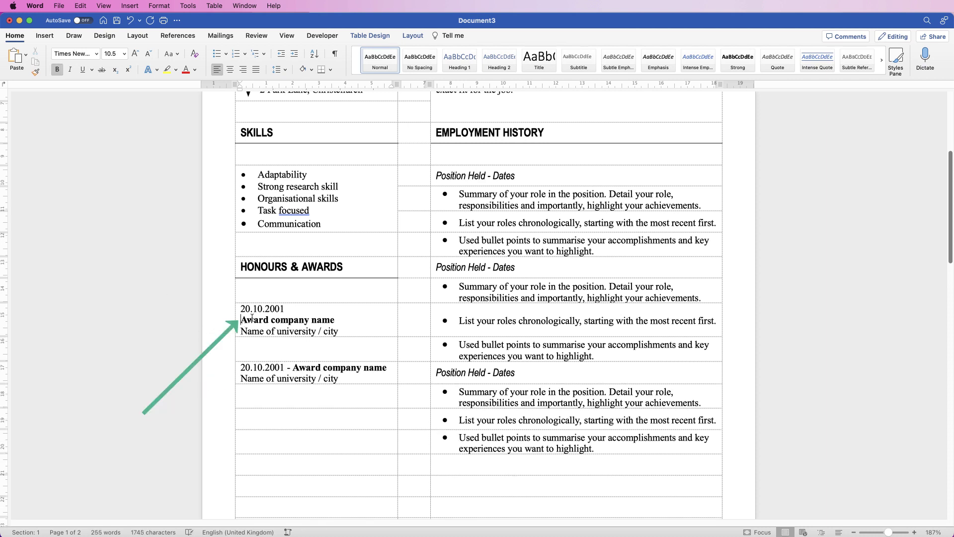
key(BackSpace)
text(- Award company name)
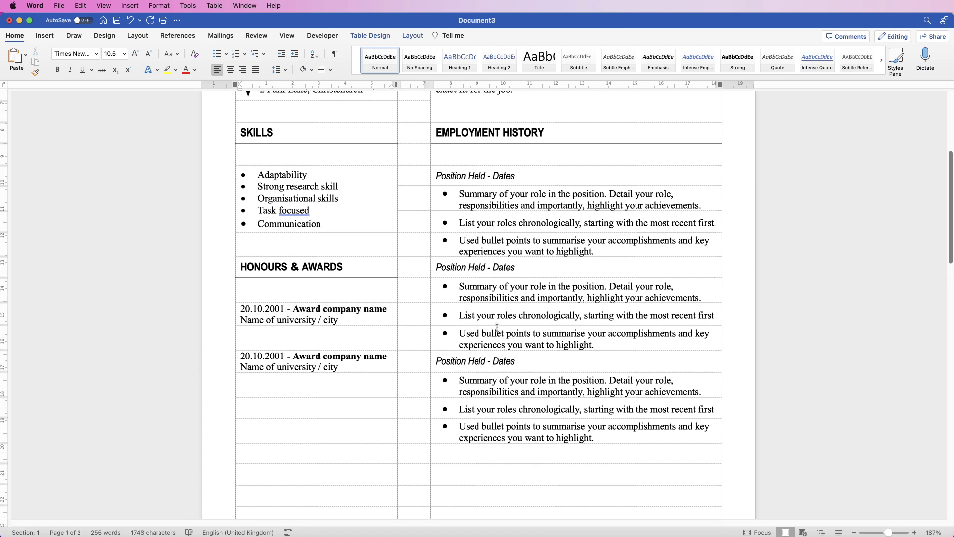
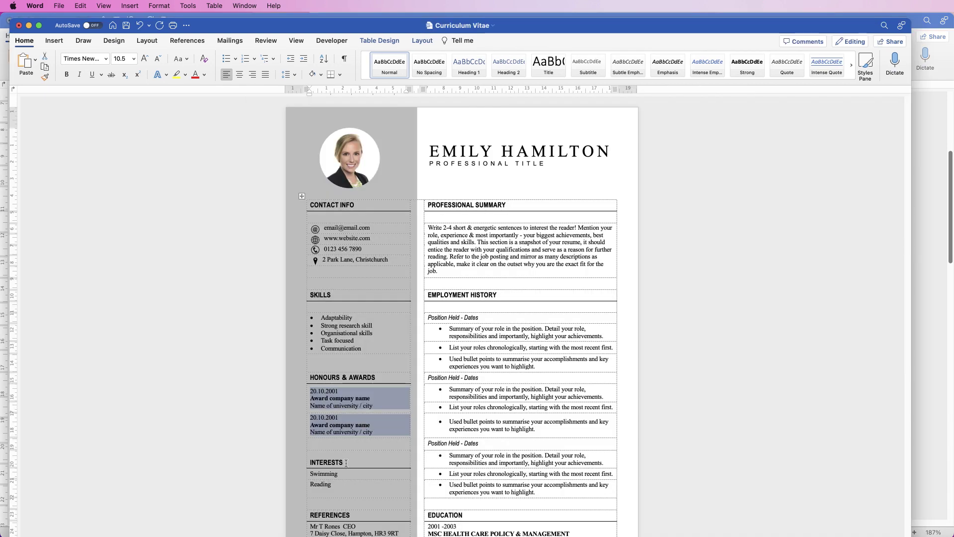
Add the INTERESTS heading with a bottom border below the awards and place the entries Swimming and Reading beneath it
key(super+c)
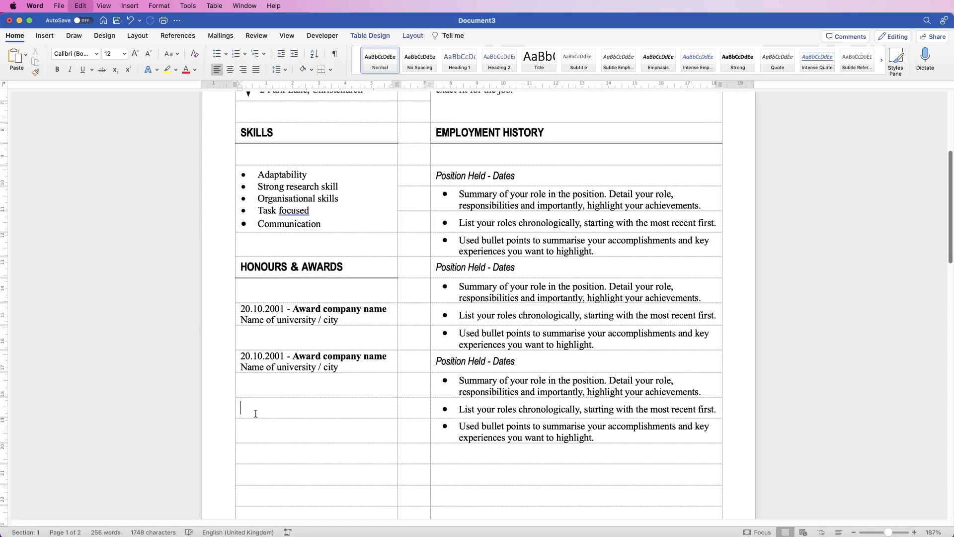
key(super+v)
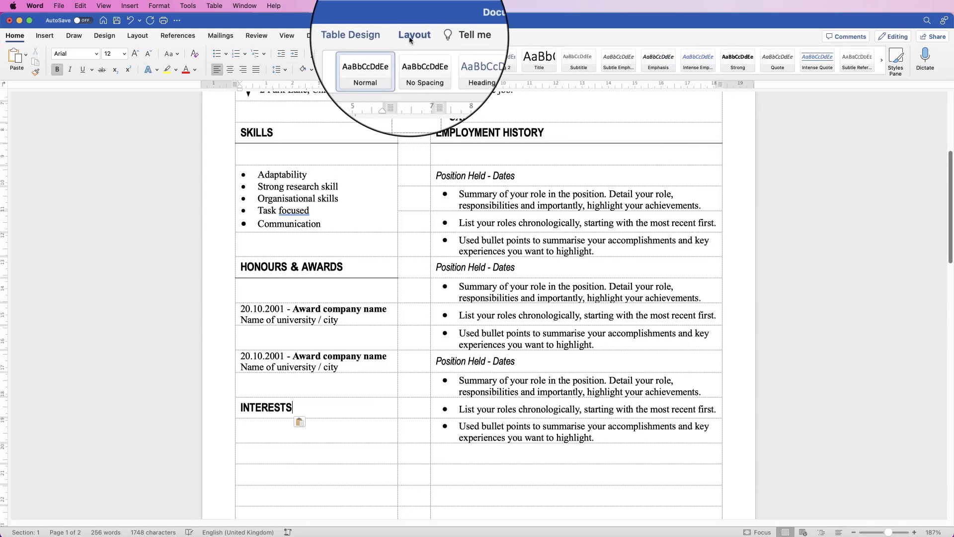
click(370, 35)
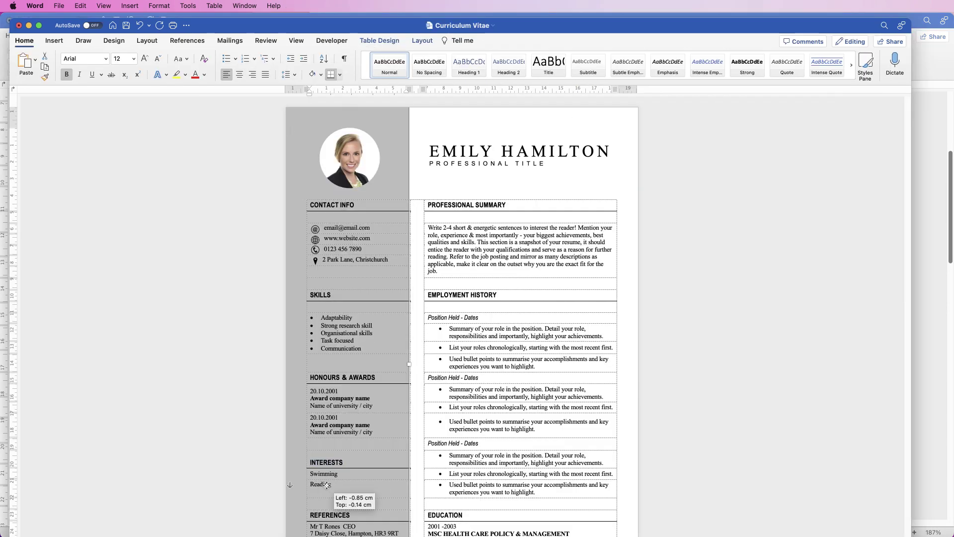
click(327, 486)
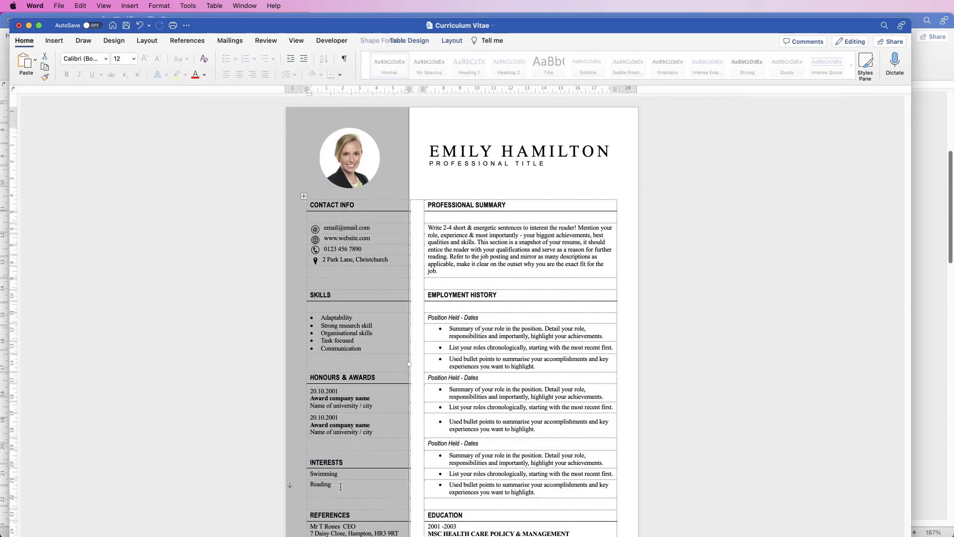
click(315, 476)
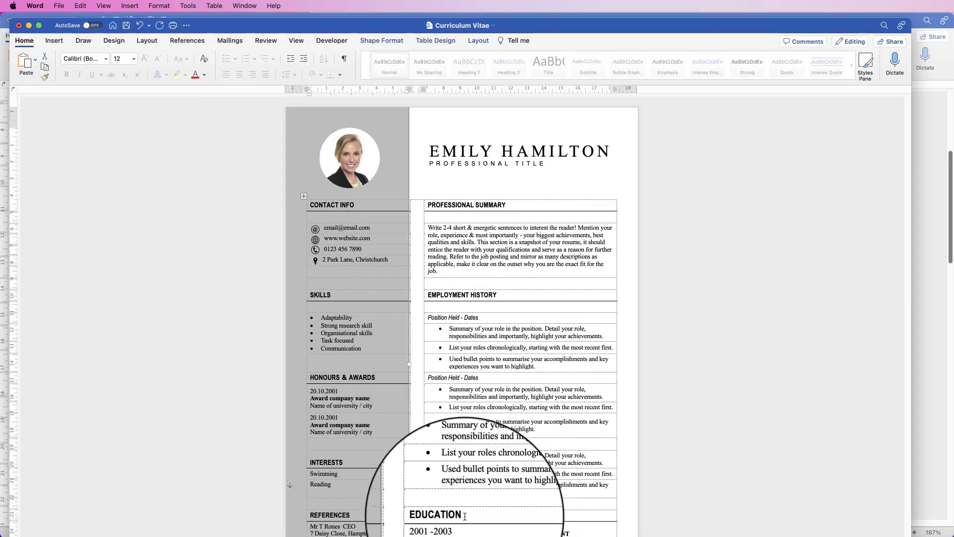
Copy the EDUCATION heading from the finished CV into the right-column cell beside Reading and give it a bottom border
double_click(437, 519)
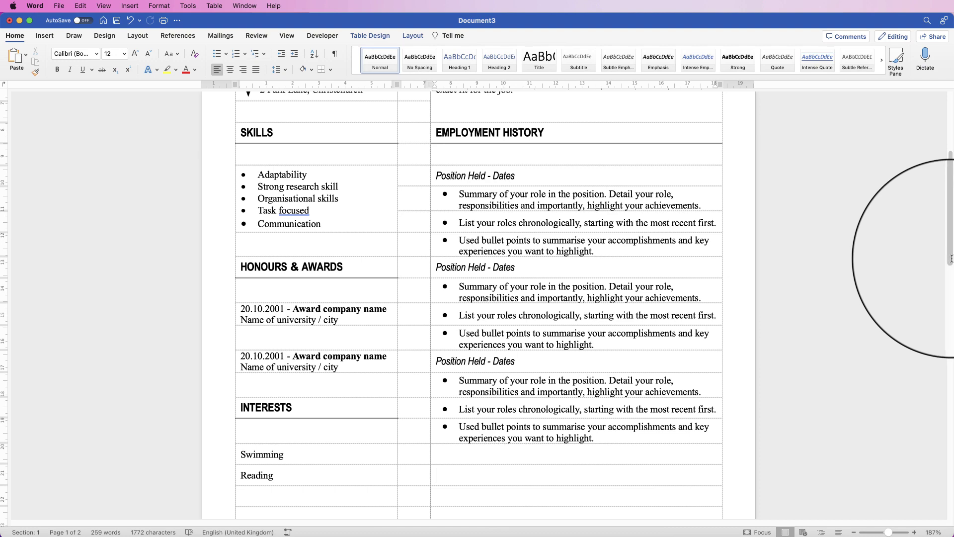
scroll(952, 258, down, 10)
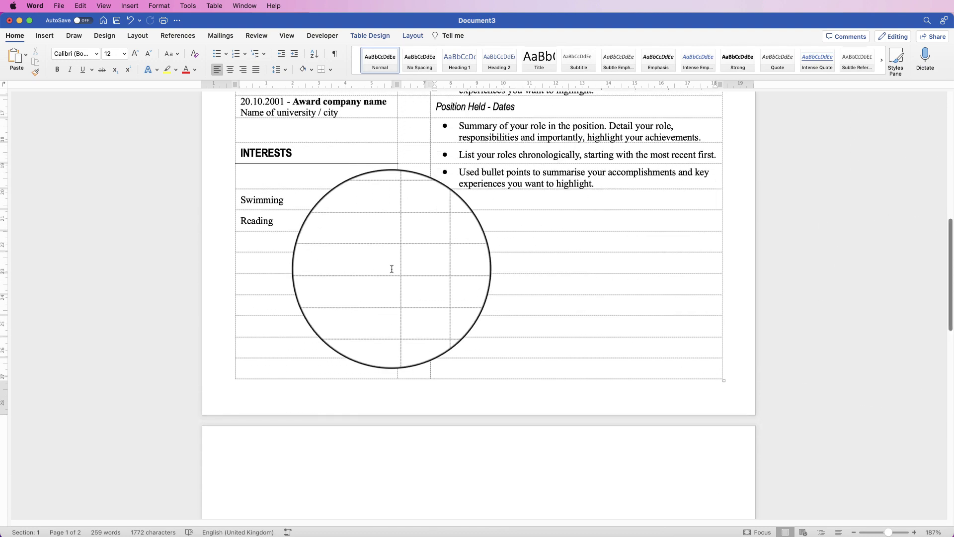
click(347, 265)
click(451, 263)
key(super+v)
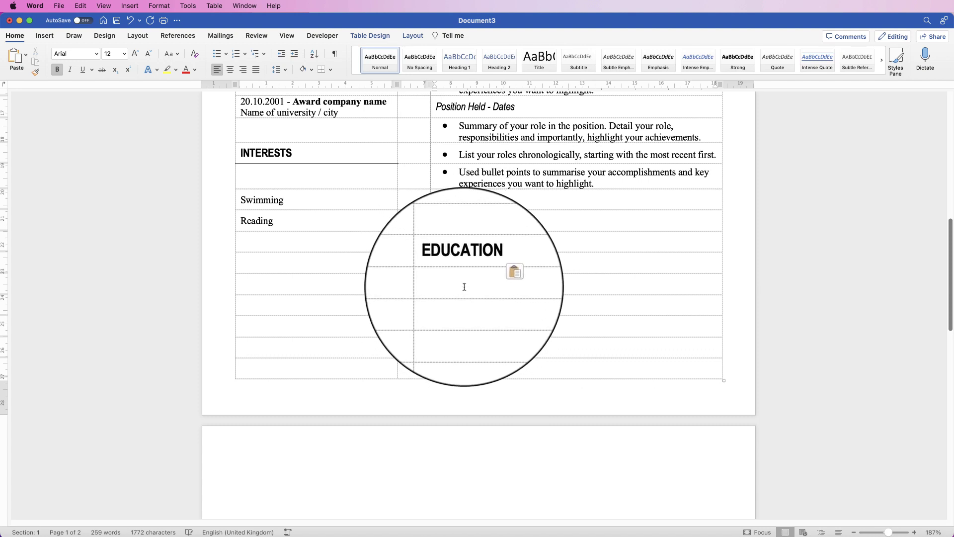
click(454, 221)
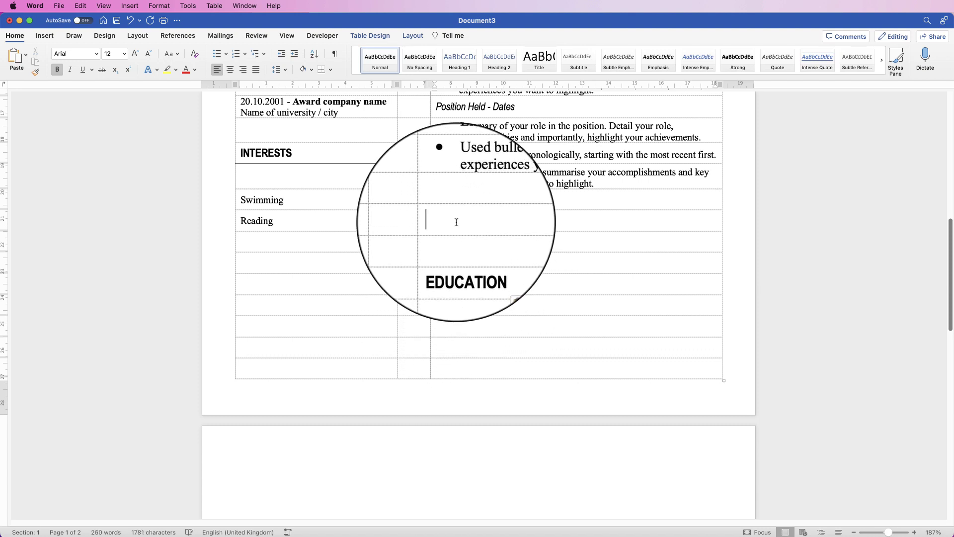
key(super+v)
drag(498, 253, 437, 264)
key(BackSpace)
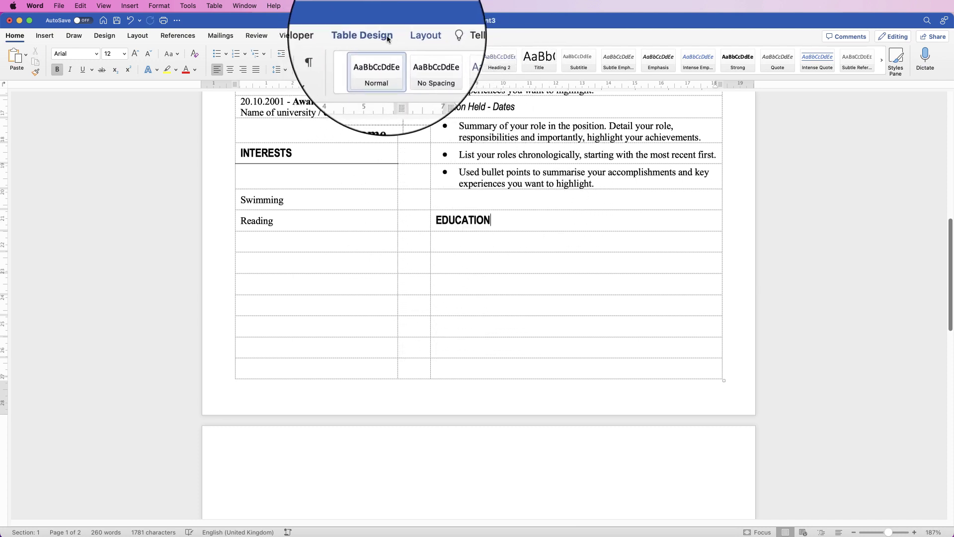
click(379, 37)
click(788, 56)
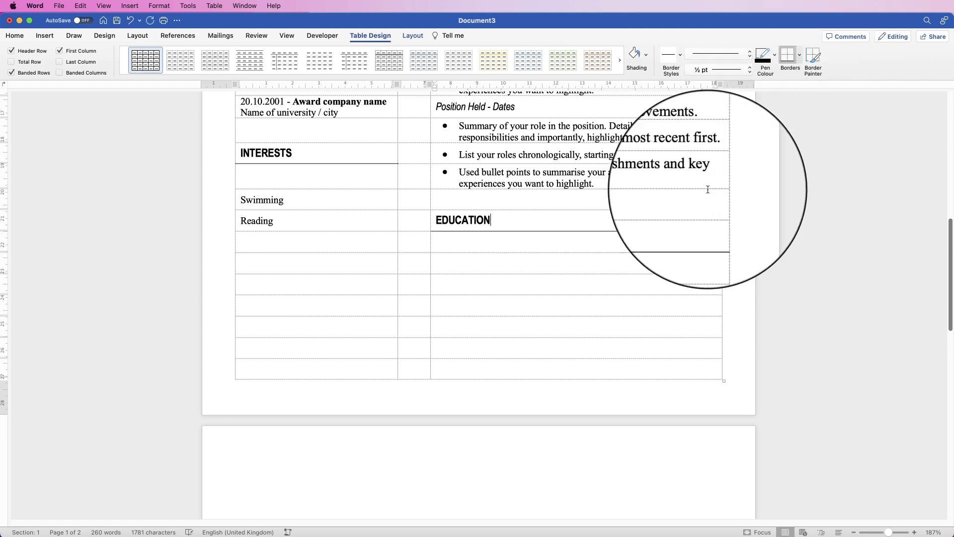
Copy the MSC Health Care Policy & Management and BSC Physical Education entries from the finished CV into the rows beneath EDUCATION
click(256, 535)
drag(439, 536, 439, 533)
key(super+grave)
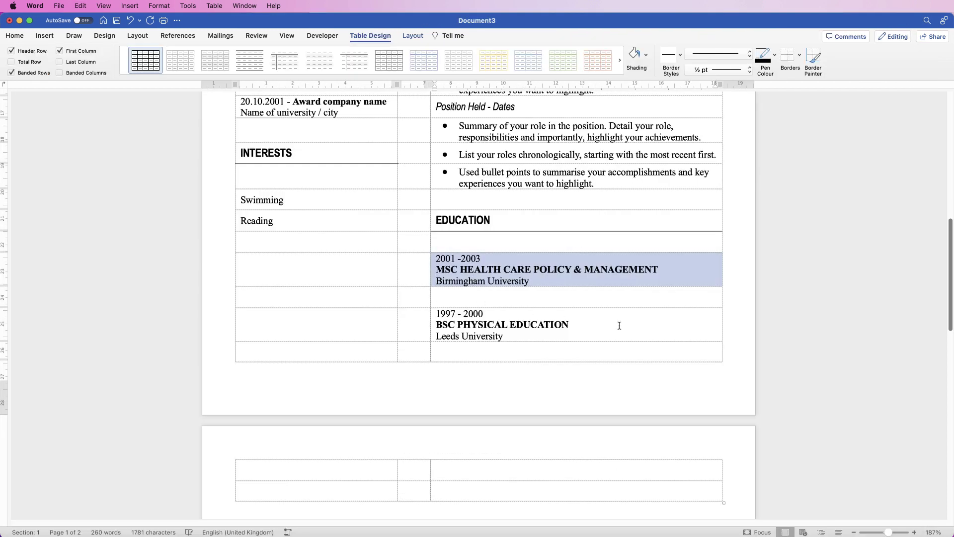
Copy the reference entries and the REFERENCES heading from the finished CV into the left column, underlining the heading with a bottom border
key(super+grave)
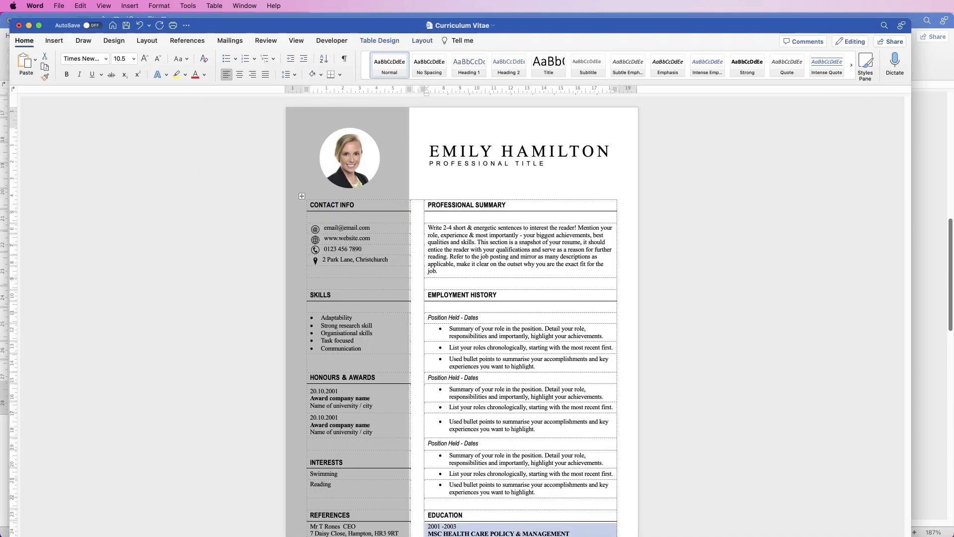
drag(311, 527, 319, 533)
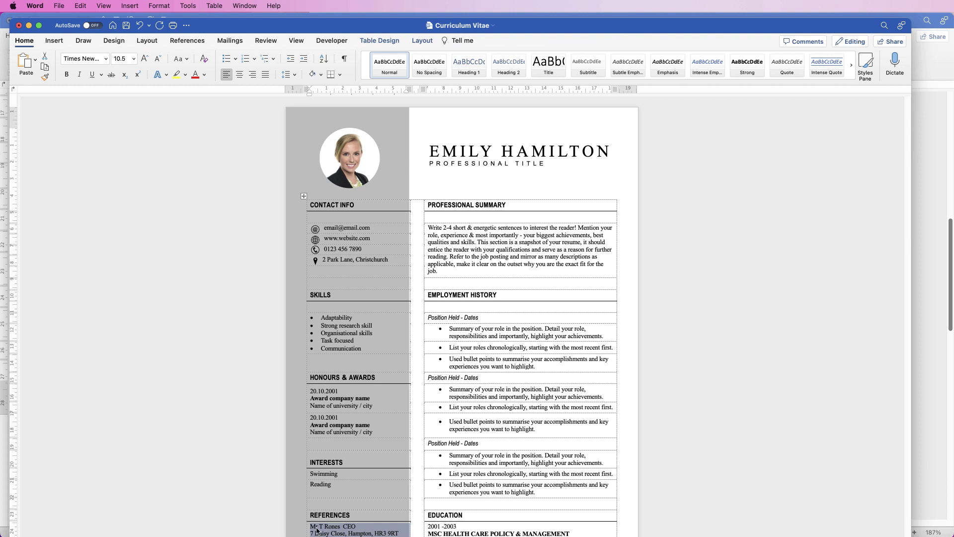
key(super+grave)
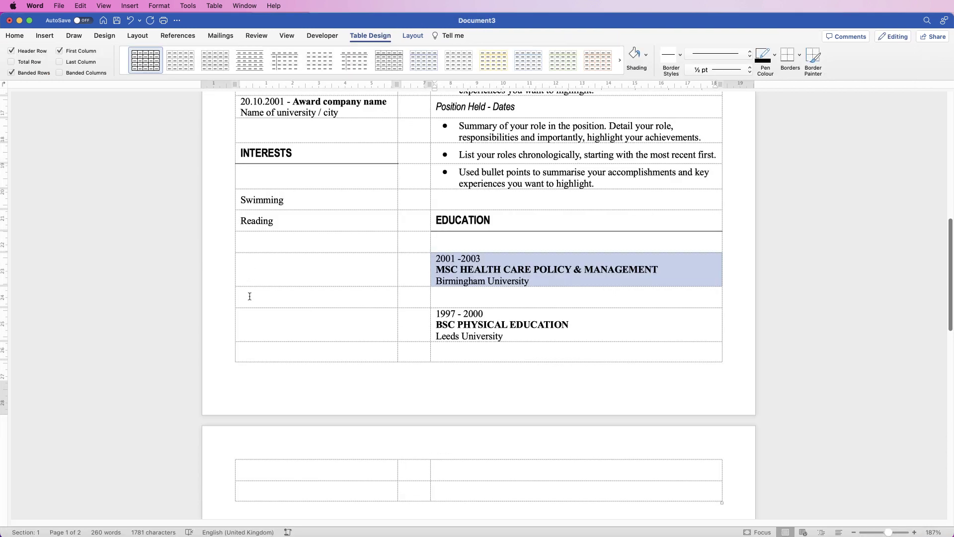
click(250, 296)
key(super+v)
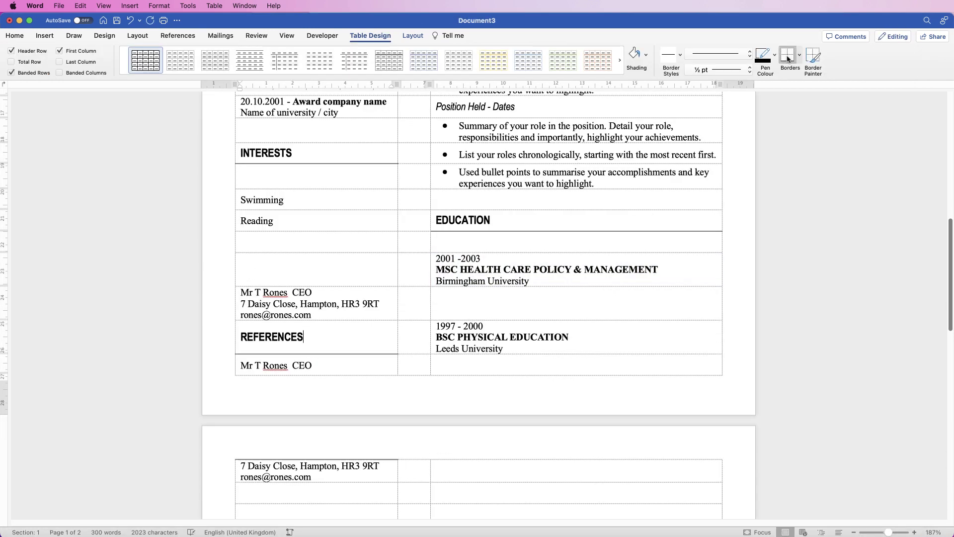
click(786, 58)
Delete the two empty table rows at the end of the table on the second page
drag(889, 533, 877, 534)
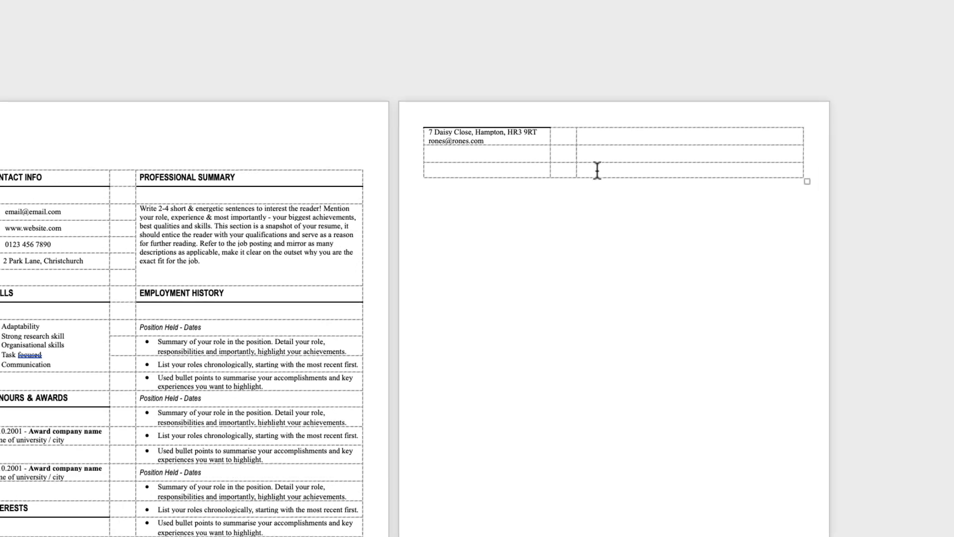
drag(574, 195, 539, 188)
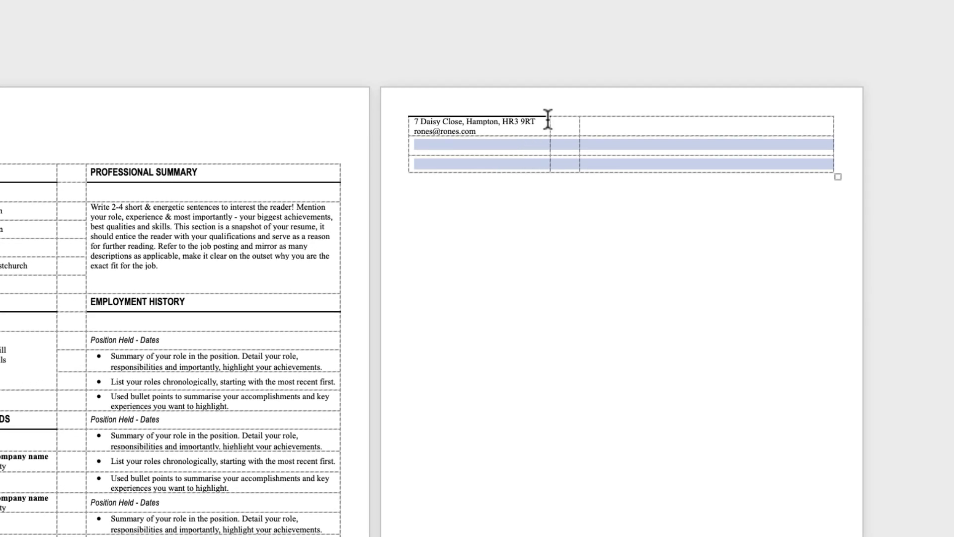
right_click(622, 145)
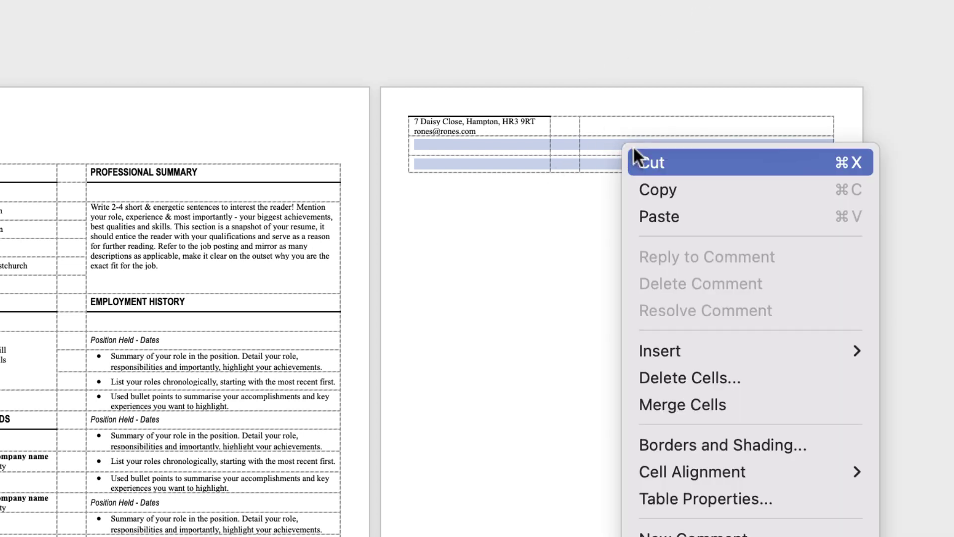
click(693, 379)
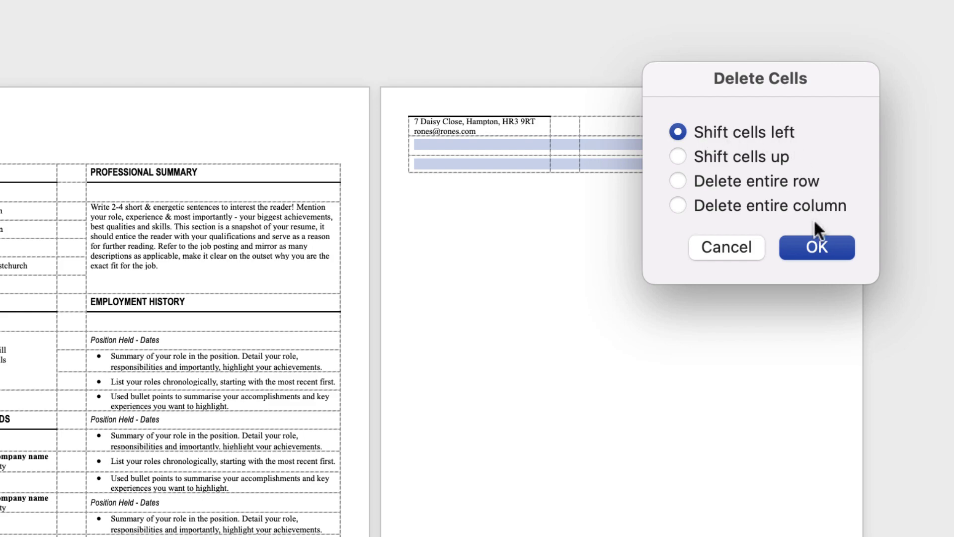
click(815, 246)
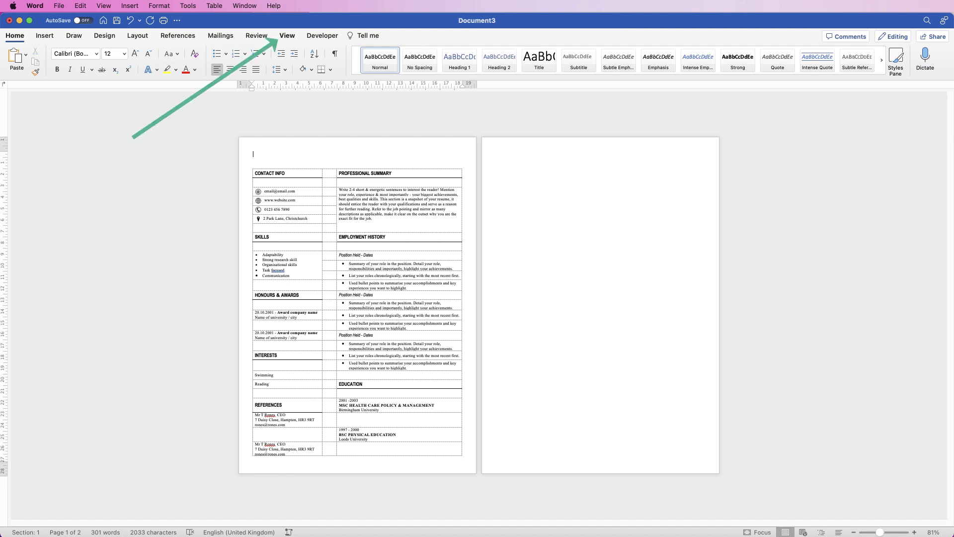
Reduce the document's bottom page margin using the vertical ruler to remove the blank second page
click(287, 35)
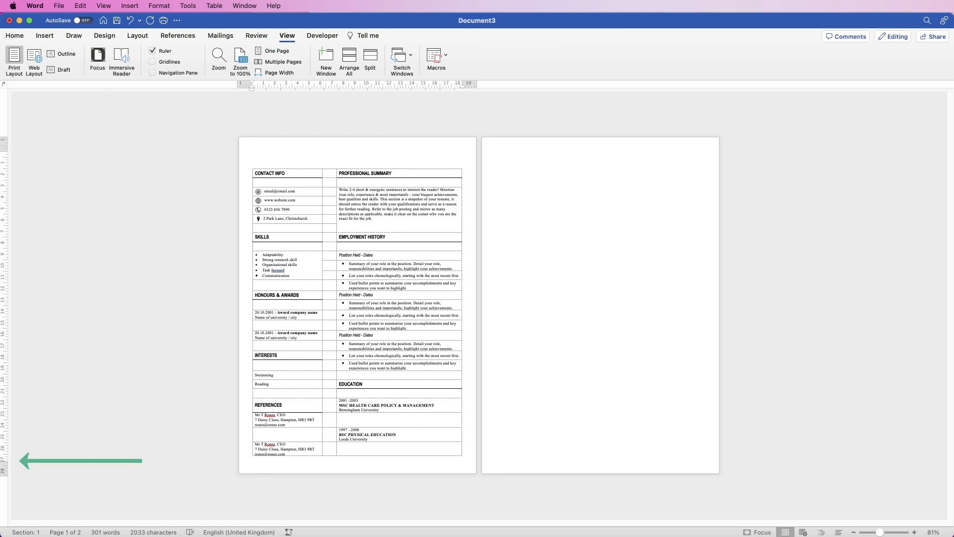
drag(3, 460, 3, 464)
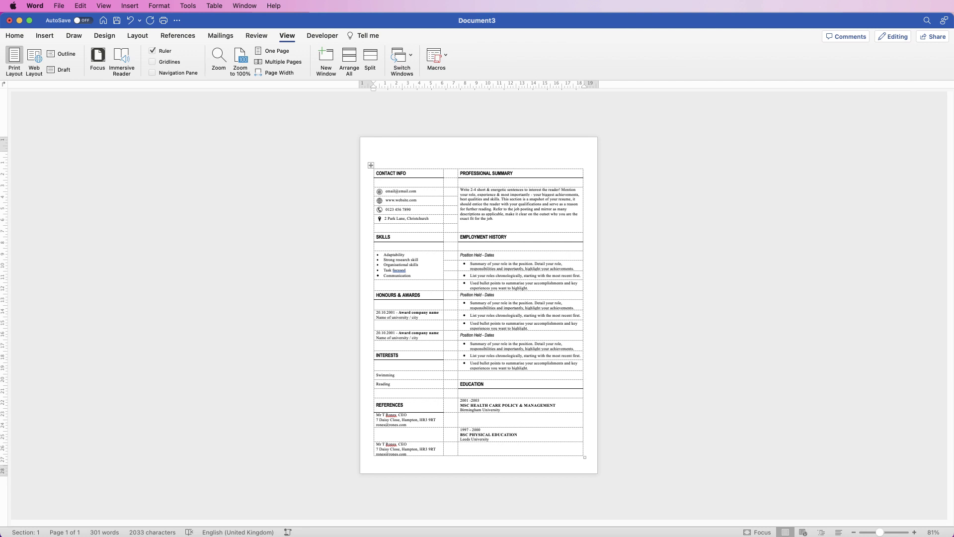
click(277, 51)
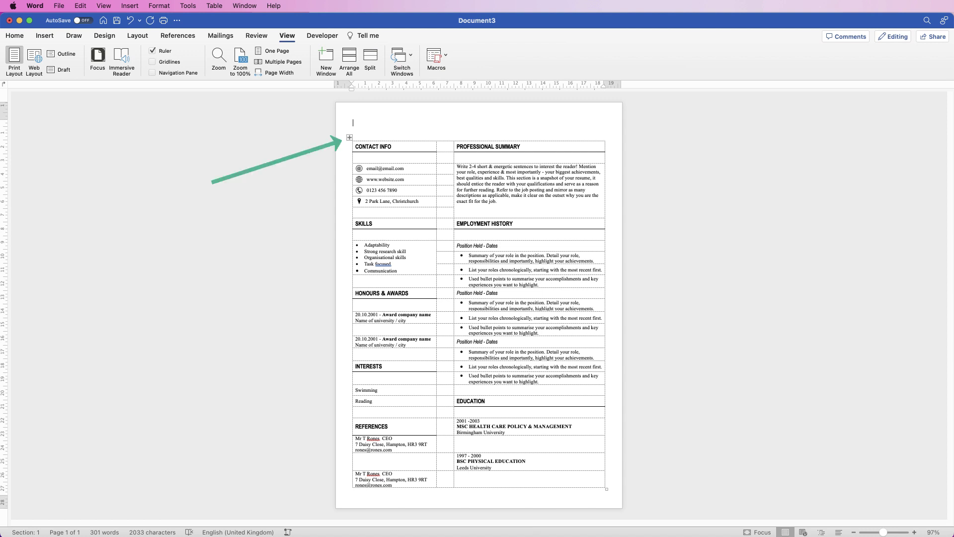
Hide the gridlines of the whole table to preview the layout, and show them again
click(350, 138)
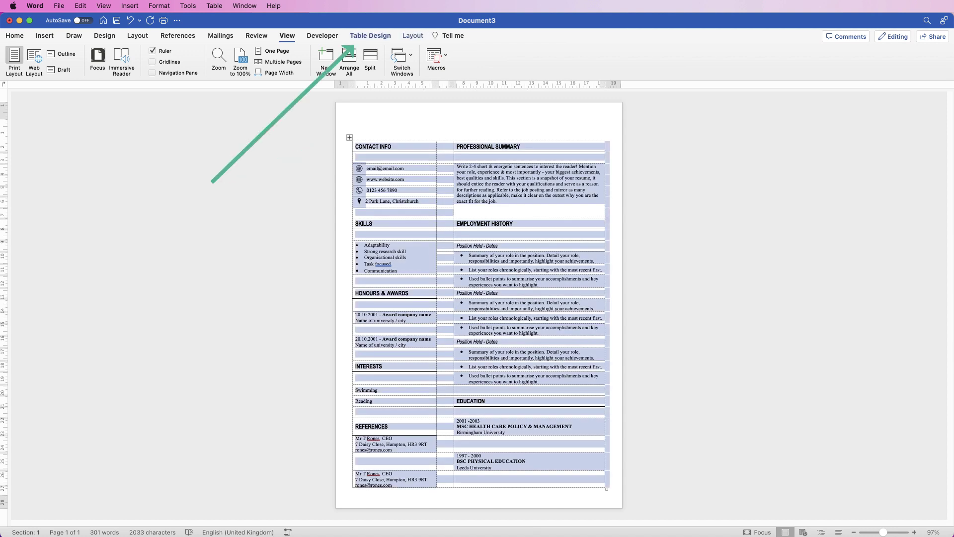
click(371, 35)
click(799, 55)
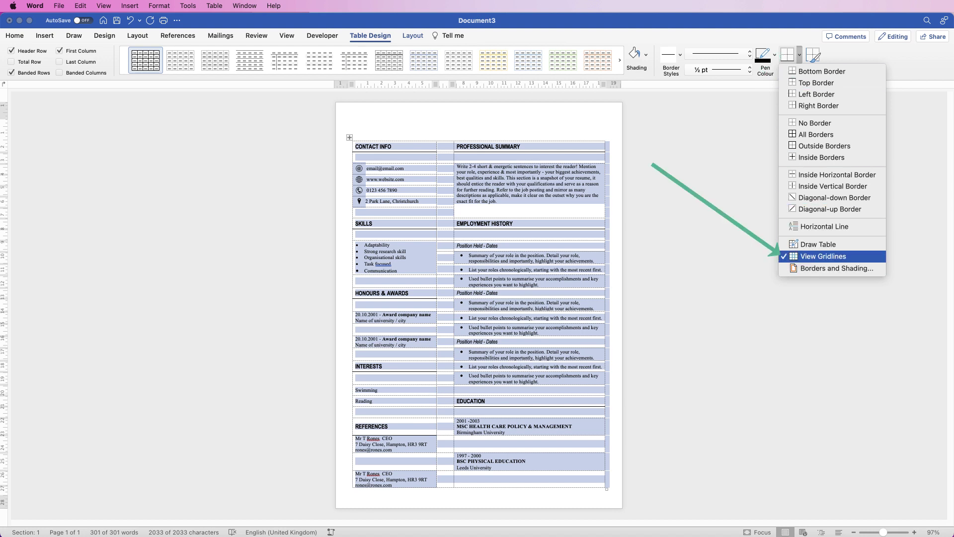
click(824, 256)
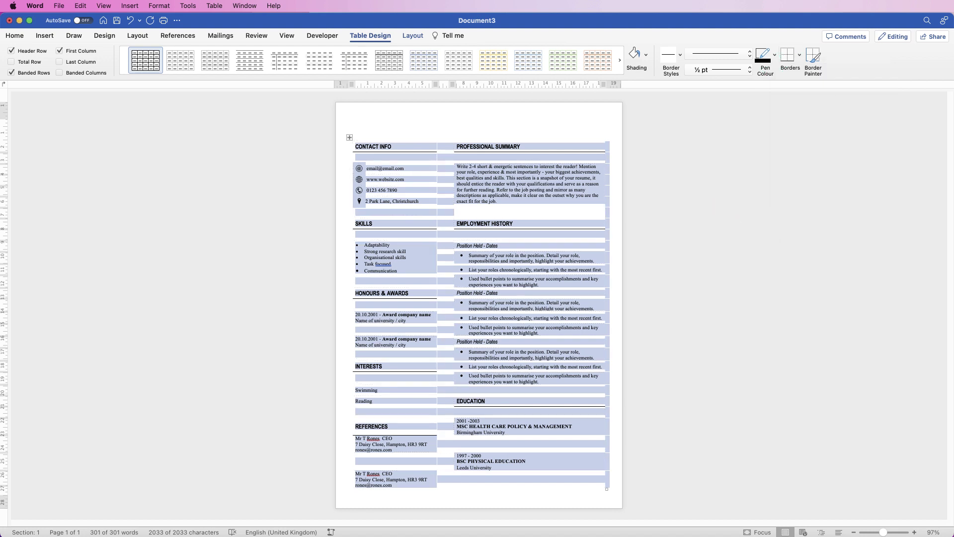
click(606, 244)
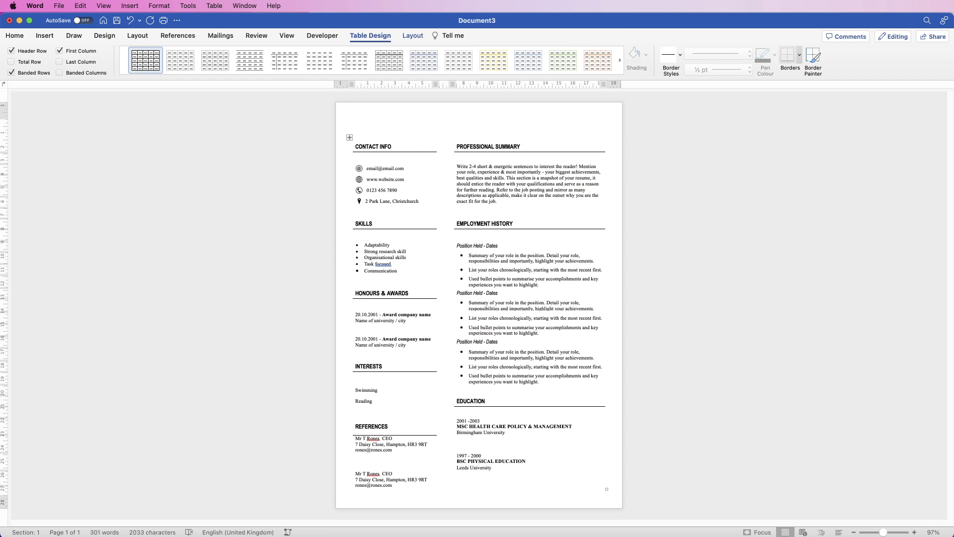
click(800, 55)
click(800, 55)
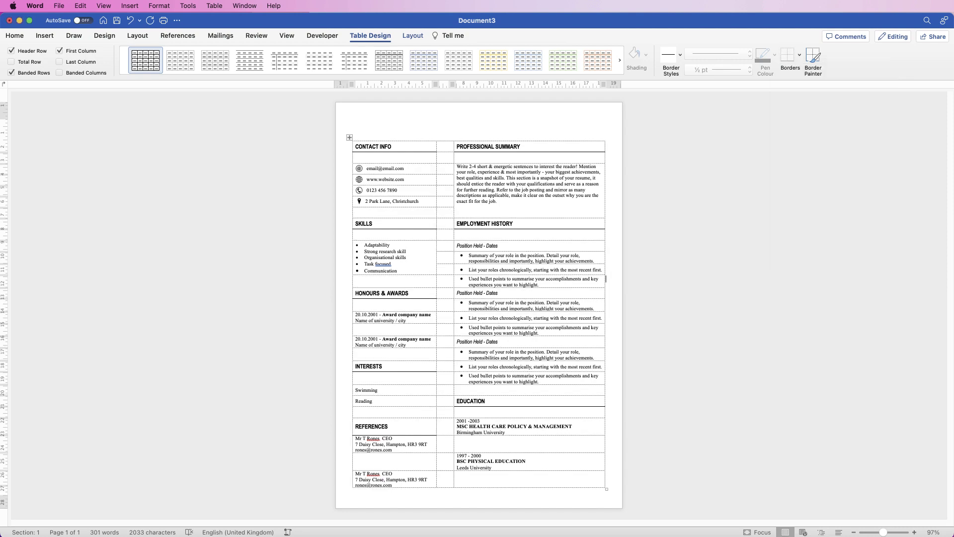
Draw a text box about 2.54 cm high and 12.07 cm wide above the PROFESSIONAL SUMMARY heading
key(super+grave)
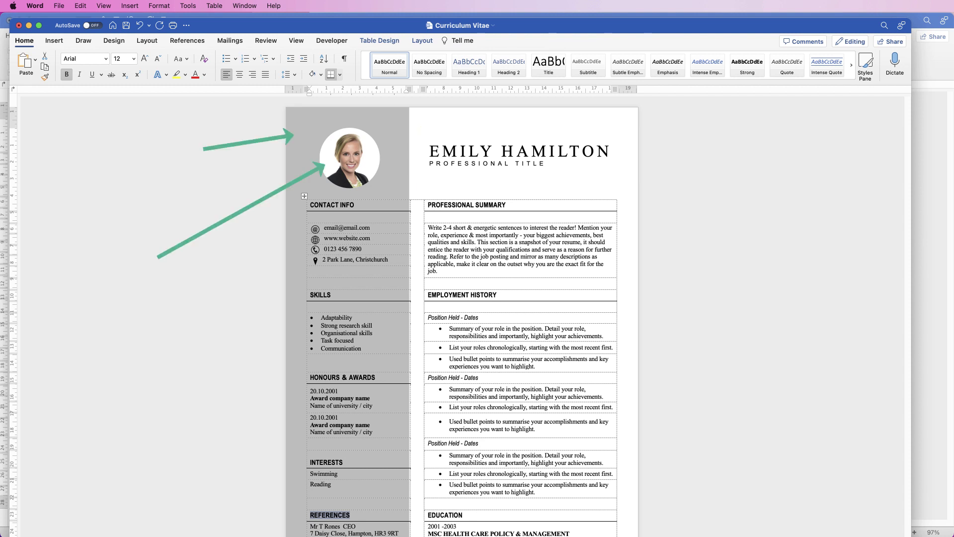
key(super+grave)
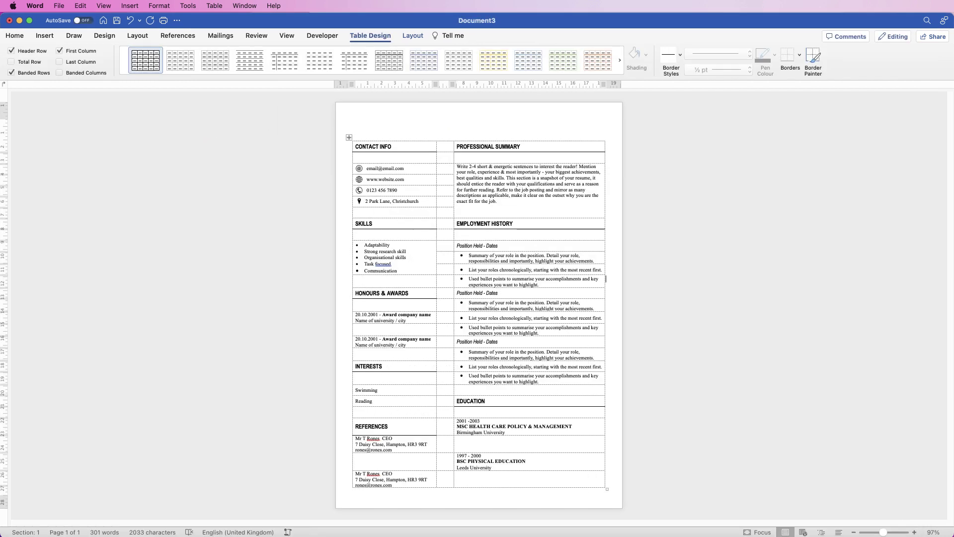
click(353, 123)
click(45, 35)
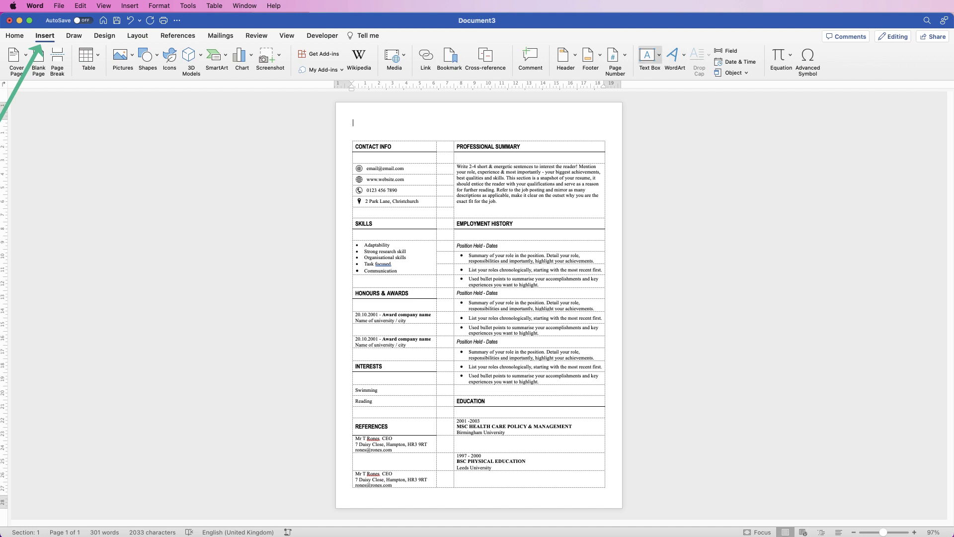
click(659, 55)
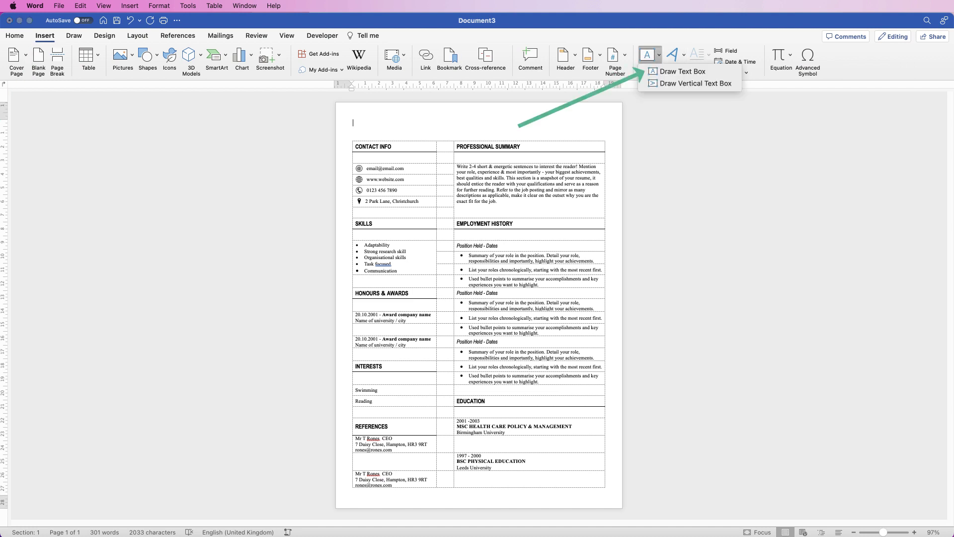
click(688, 72)
drag(445, 107, 611, 141)
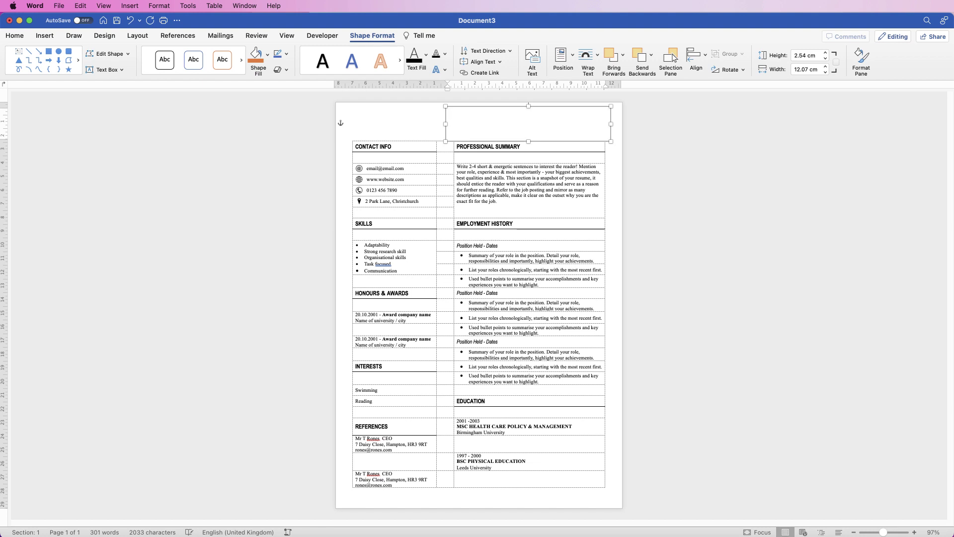
Copy the name and professional title from the finished Curriculum Vitae into the header text box and resize the box to about 1.89 by 11.42 cm
key(super+grave)
click(519, 152)
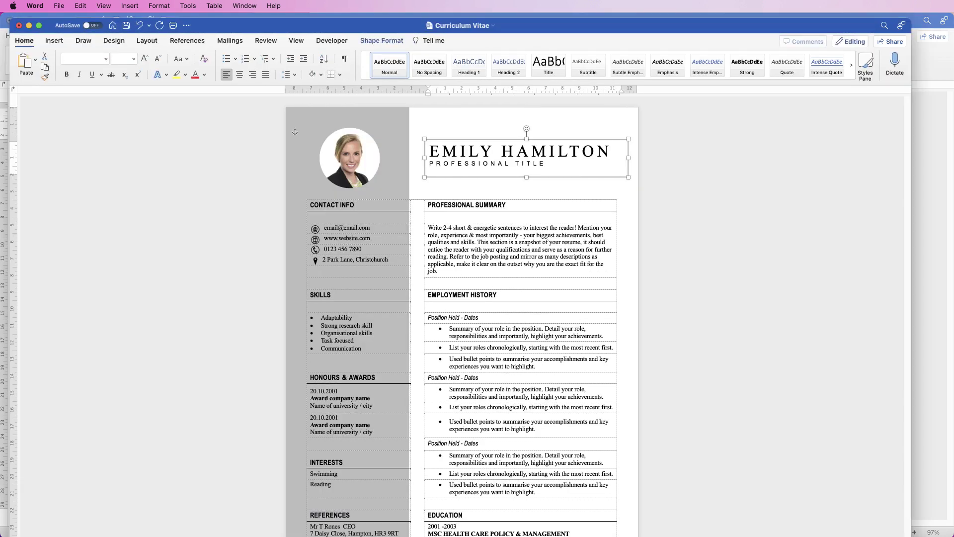
text(EMILY HAMILTON PROFESSIONAL TITLE)
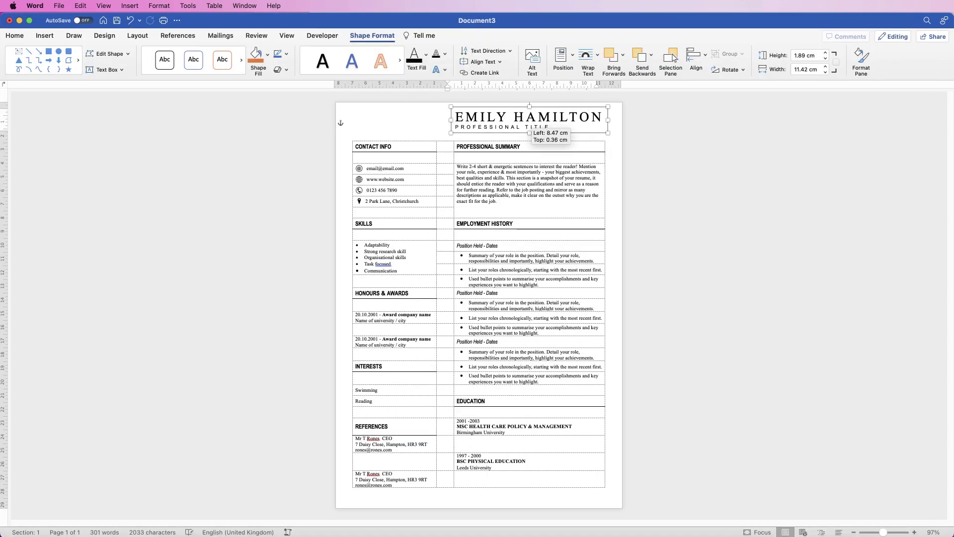
drag(527, 133, 527, 137)
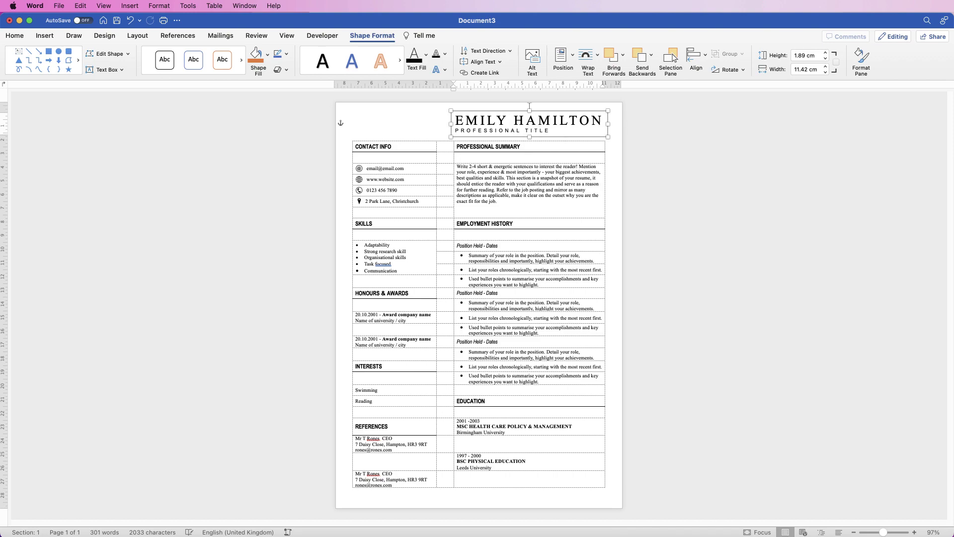
click(607, 140)
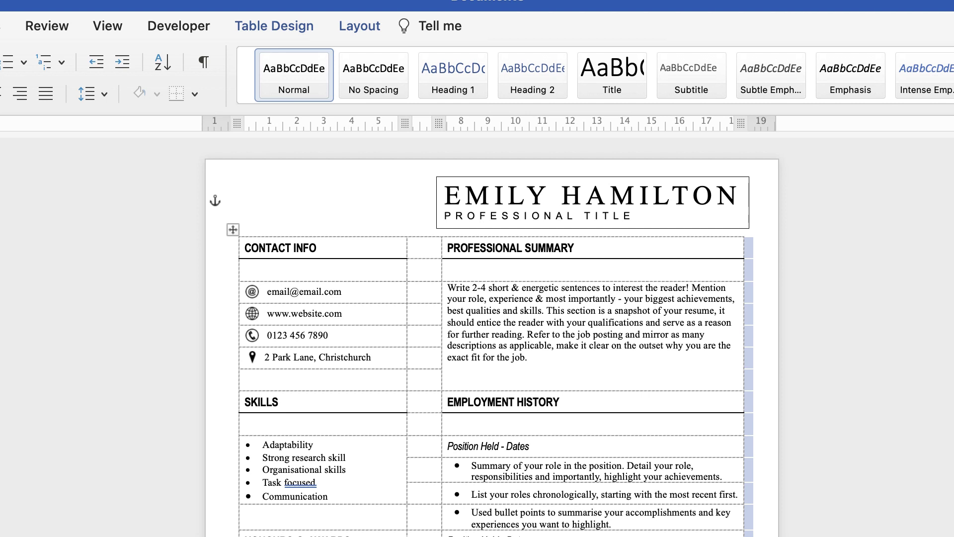
Remove the outline from the text box holding the name and professional title
click(749, 210)
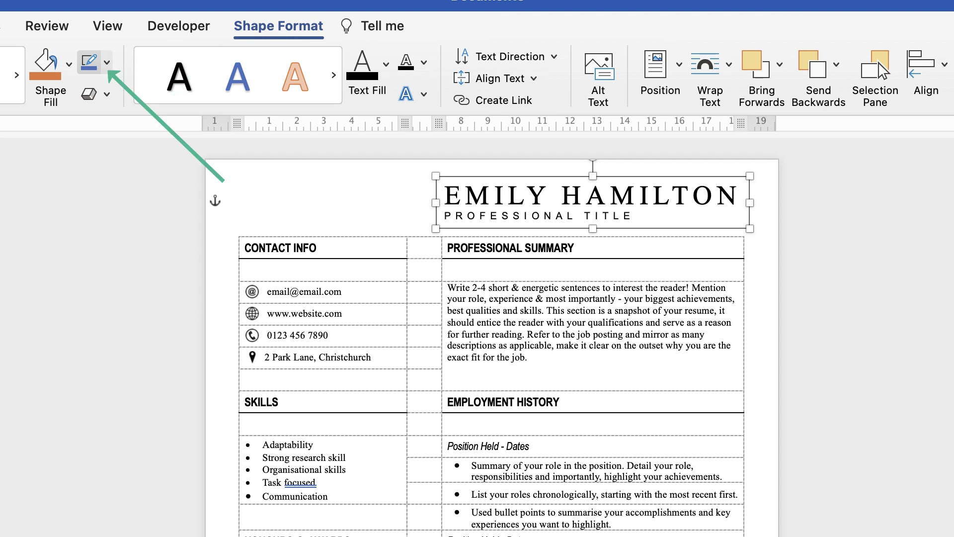
click(106, 63)
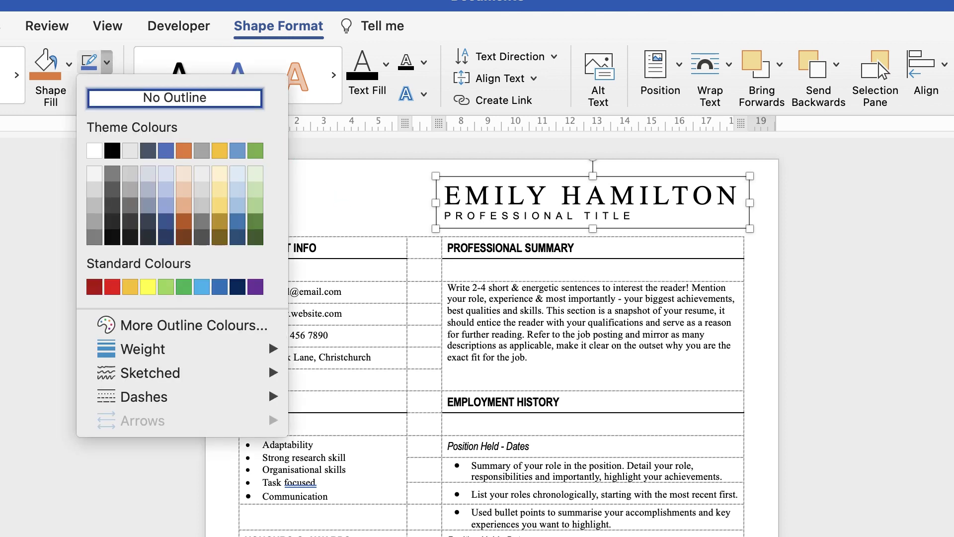
click(175, 98)
click(747, 289)
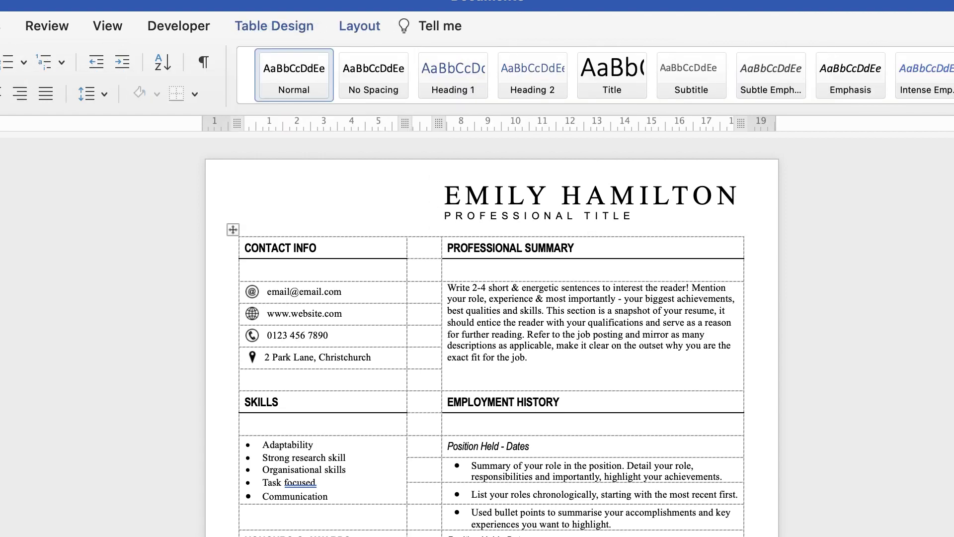
Draw a plain rectangle about 29.85 cm high and 9.1 cm wide over the page's left column, covering the full page height
click(45, 36)
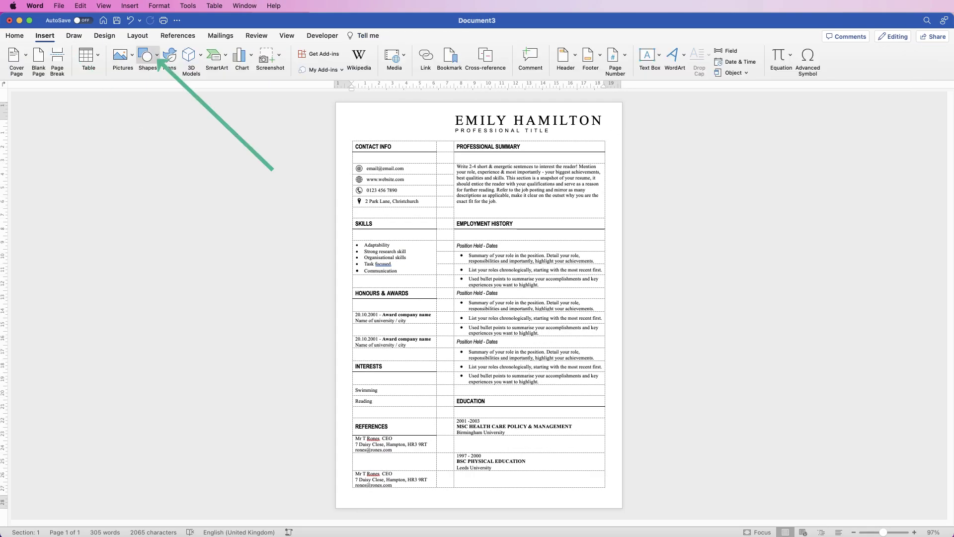
click(146, 55)
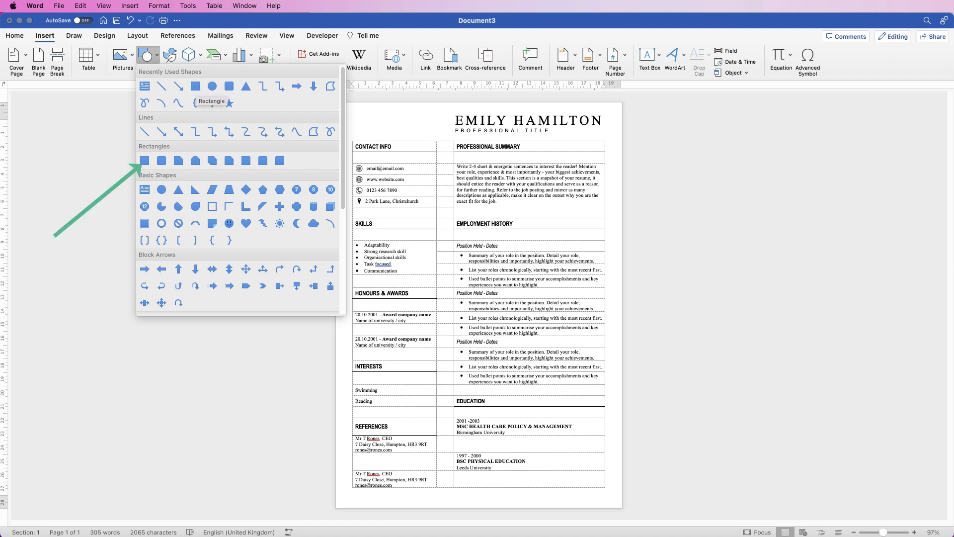
click(145, 161)
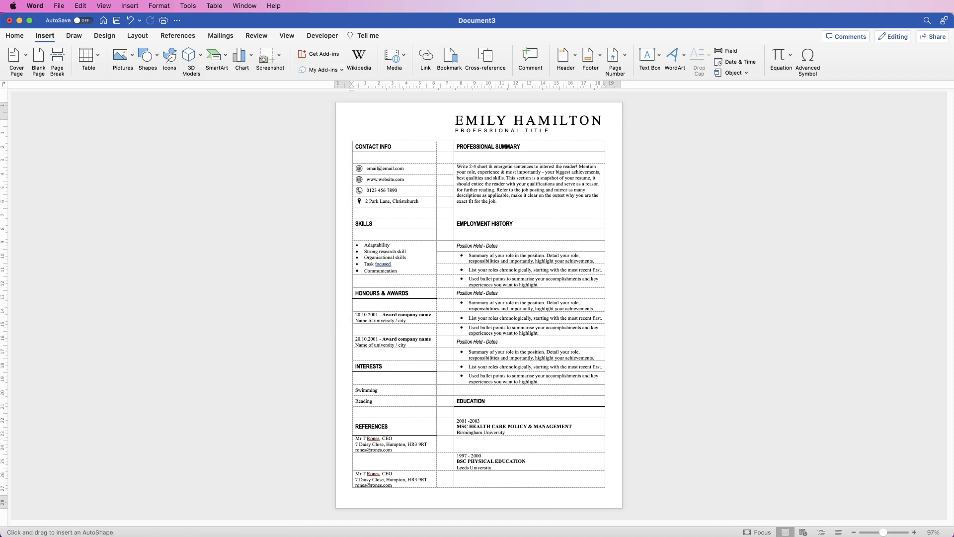
drag(337, 102, 451, 508)
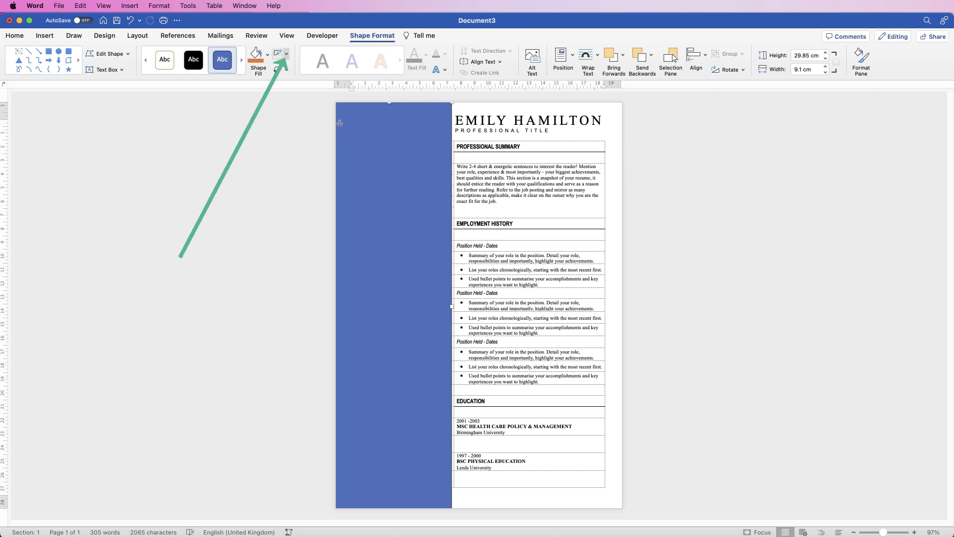
Remove the rectangle's outline and fill it with the darkest grey shade of the white theme colour
click(286, 53)
click(320, 72)
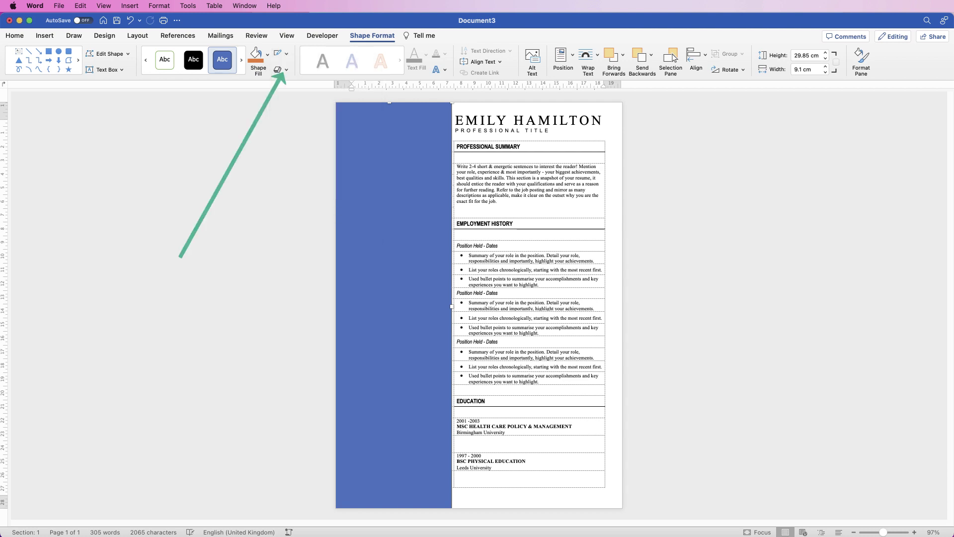
click(268, 53)
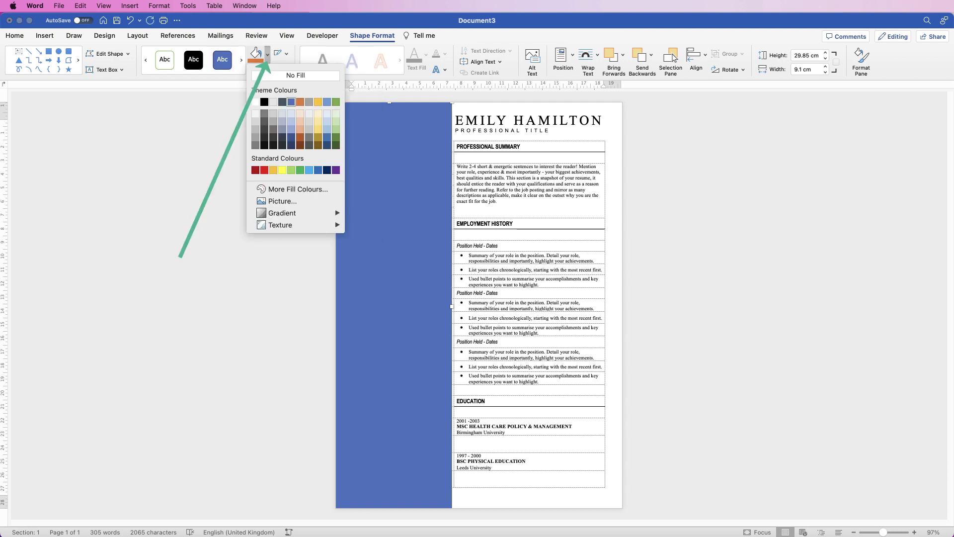
click(256, 145)
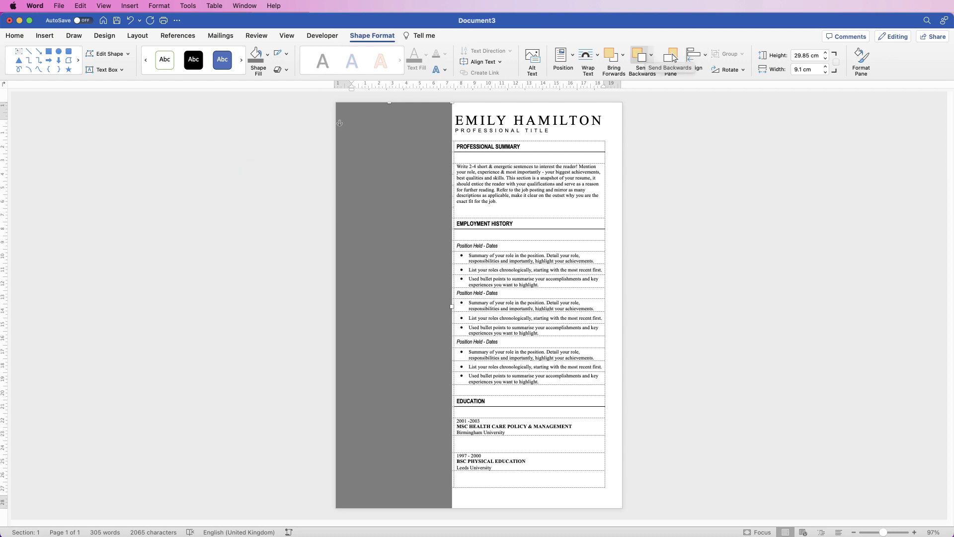
Send the grey rectangle to the back and open its text wrapping options
click(651, 56)
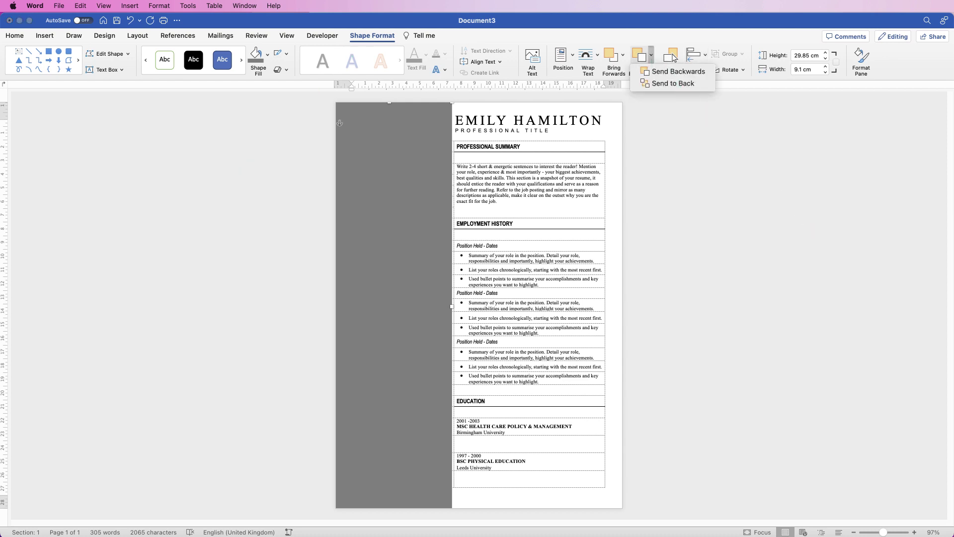
click(673, 83)
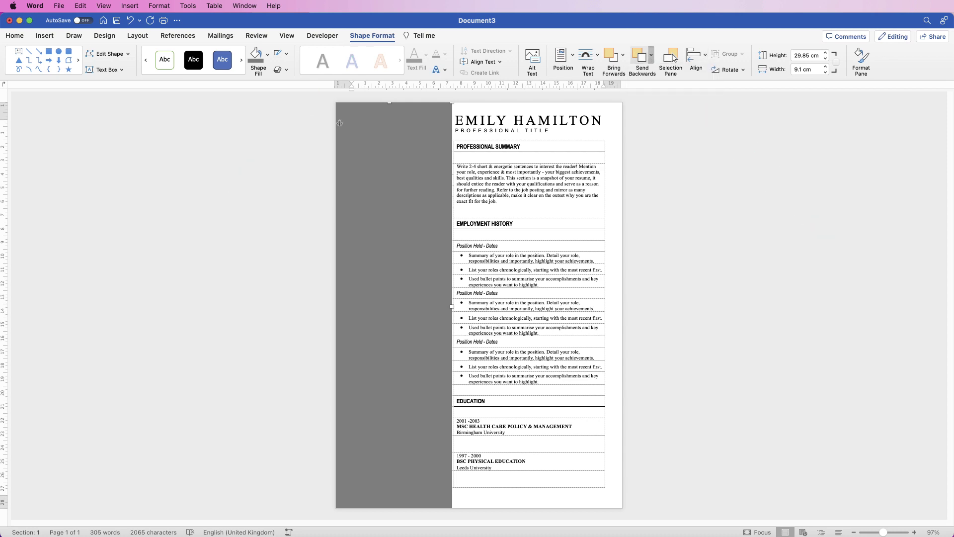
click(588, 55)
key(Down)
key(Down)
key(Down)
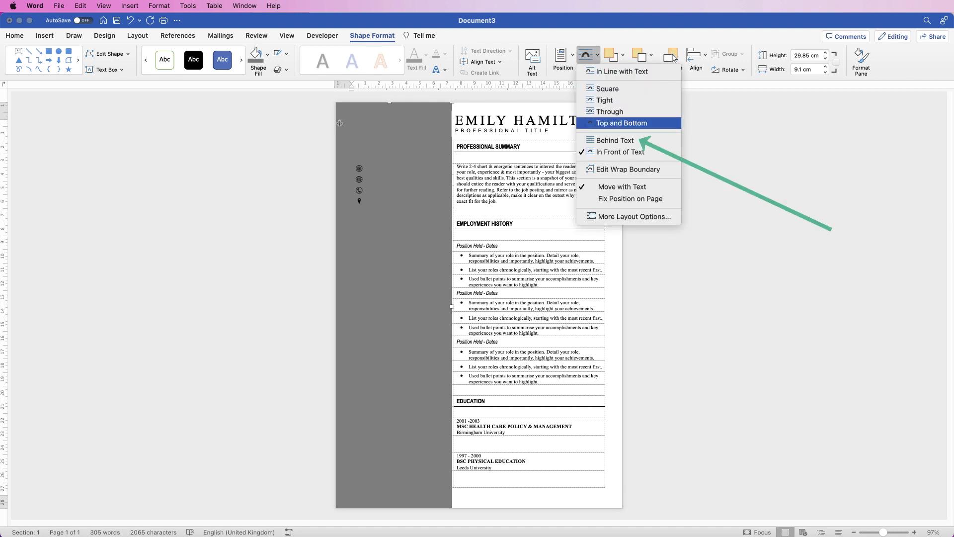
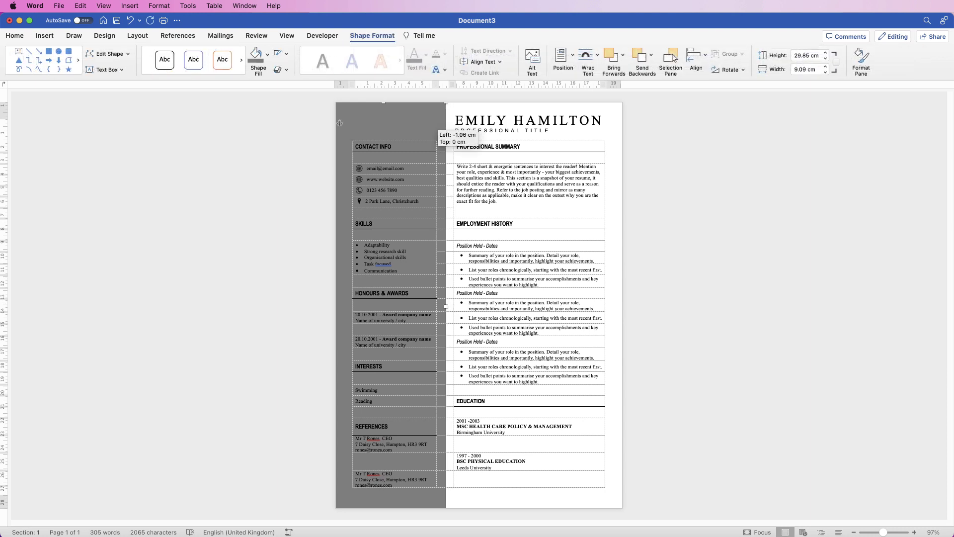
click(669, 209)
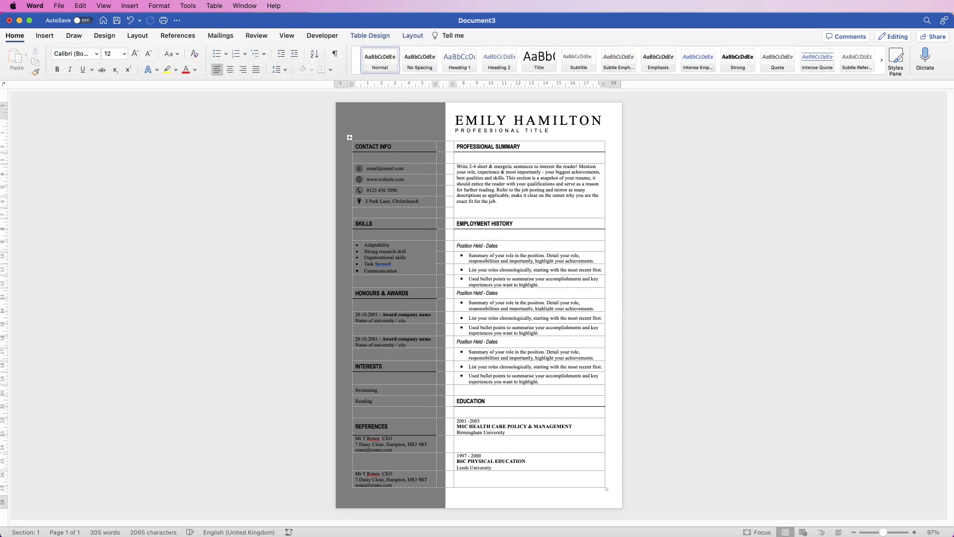
double_click(438, 126)
click(669, 155)
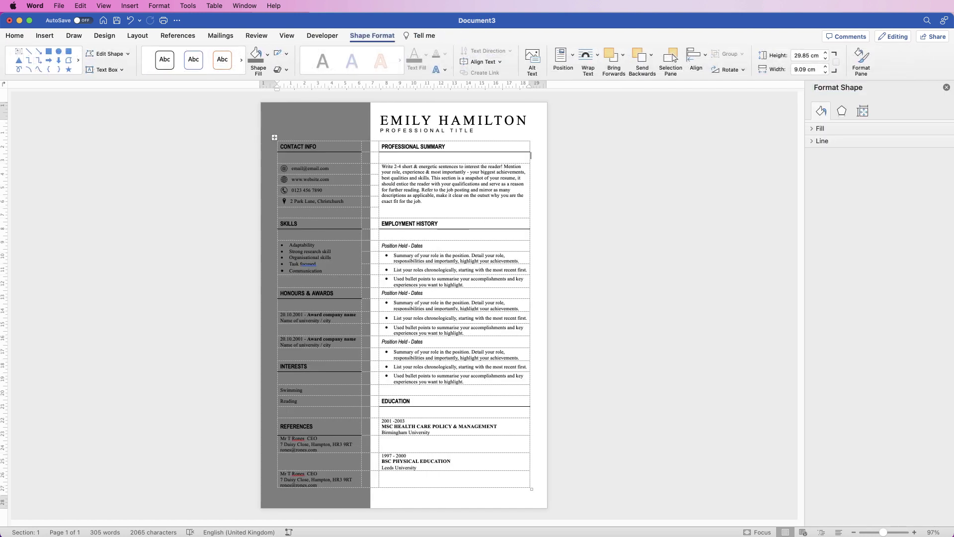
click(946, 88)
Insert the portrait photo of the smiling woman in a black jacket from the People folder into the blank line above the table
click(44, 36)
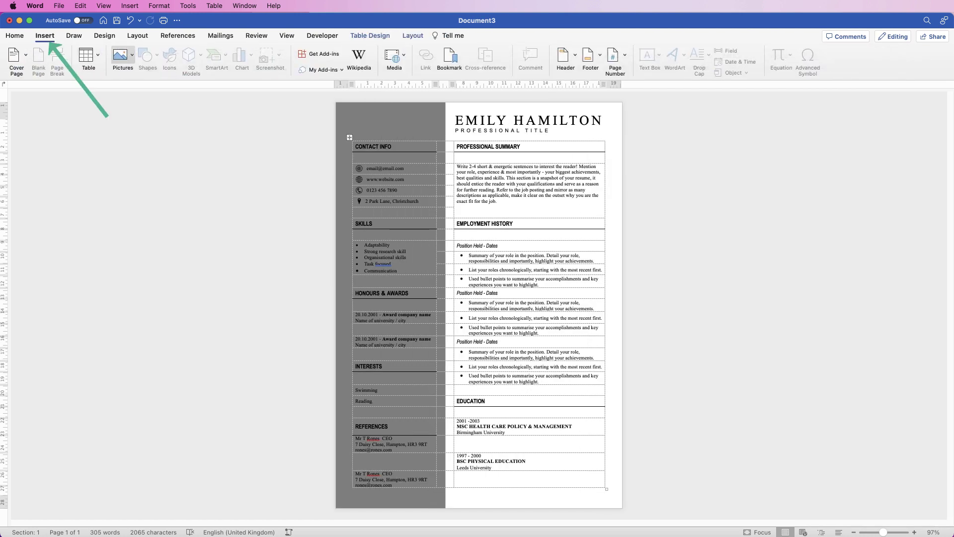
click(123, 59)
click(160, 71)
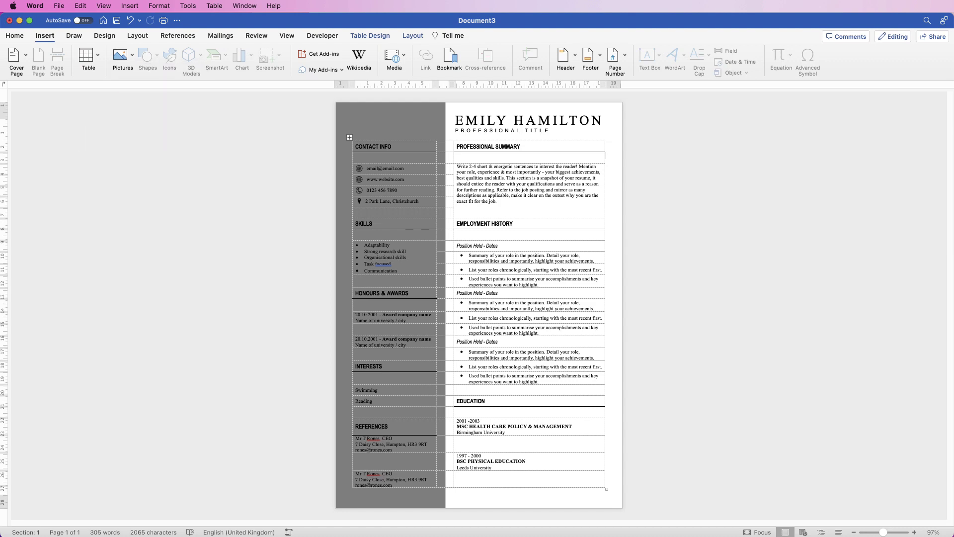
click(354, 137)
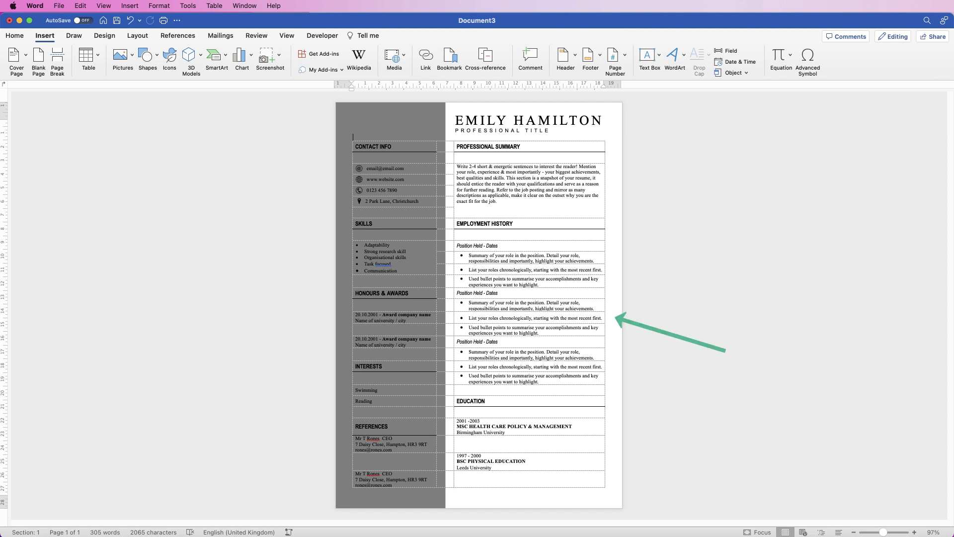
click(607, 223)
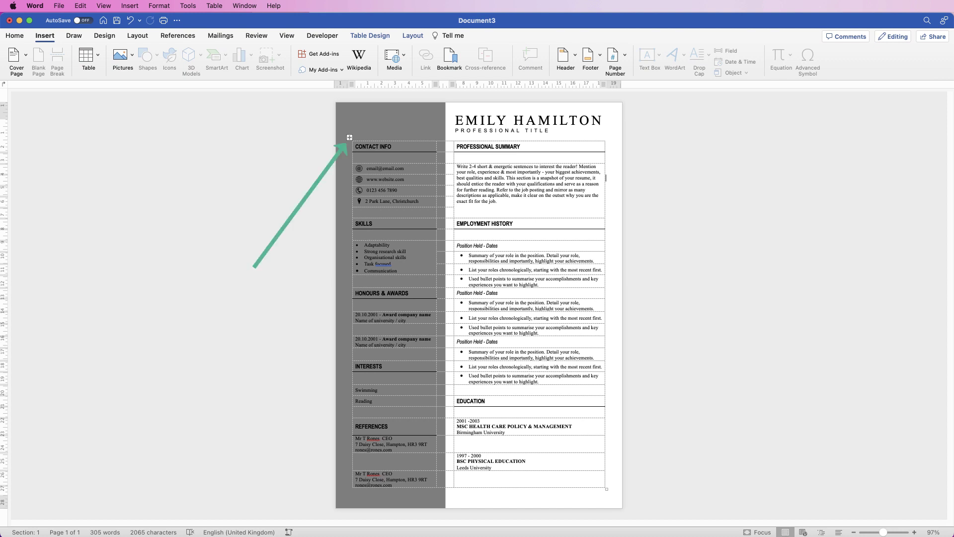
key(Up)
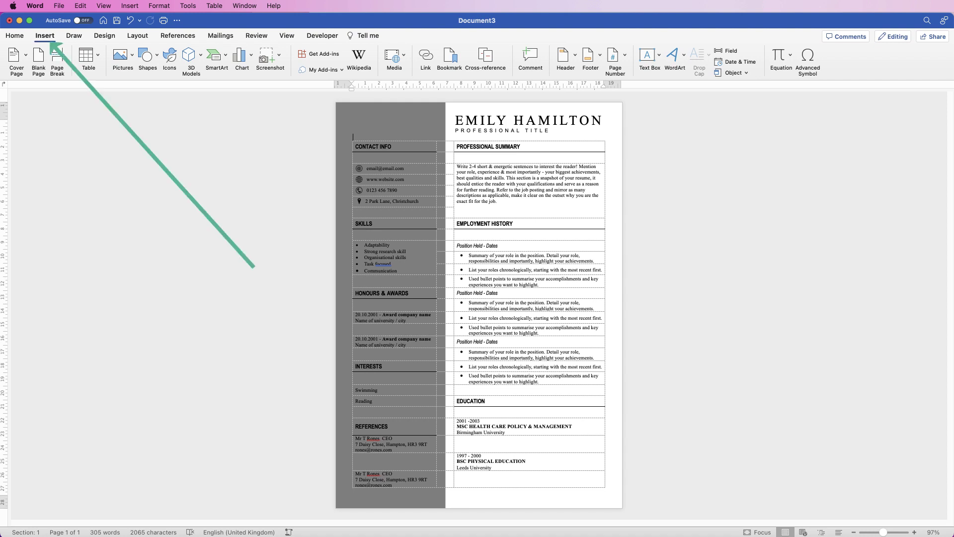
click(123, 56)
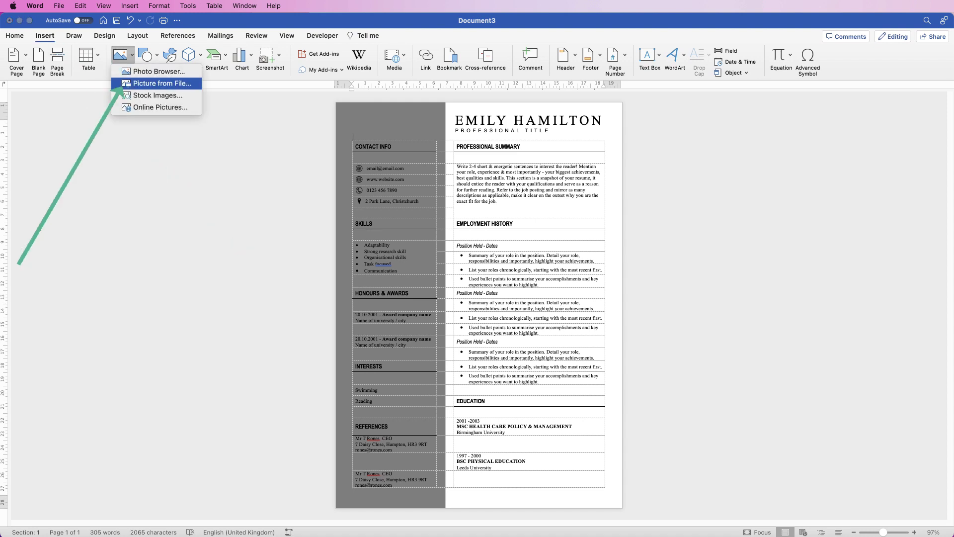
click(157, 84)
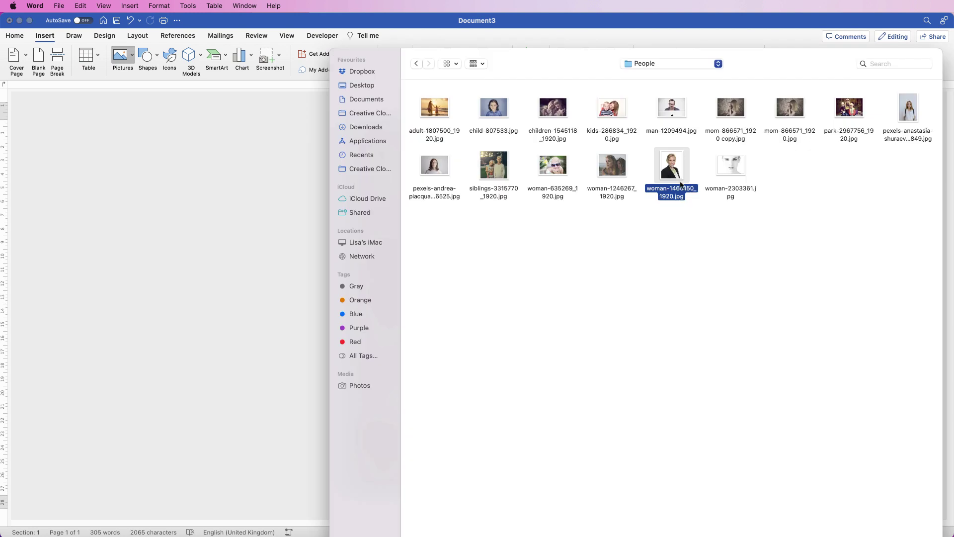
click(917, 536)
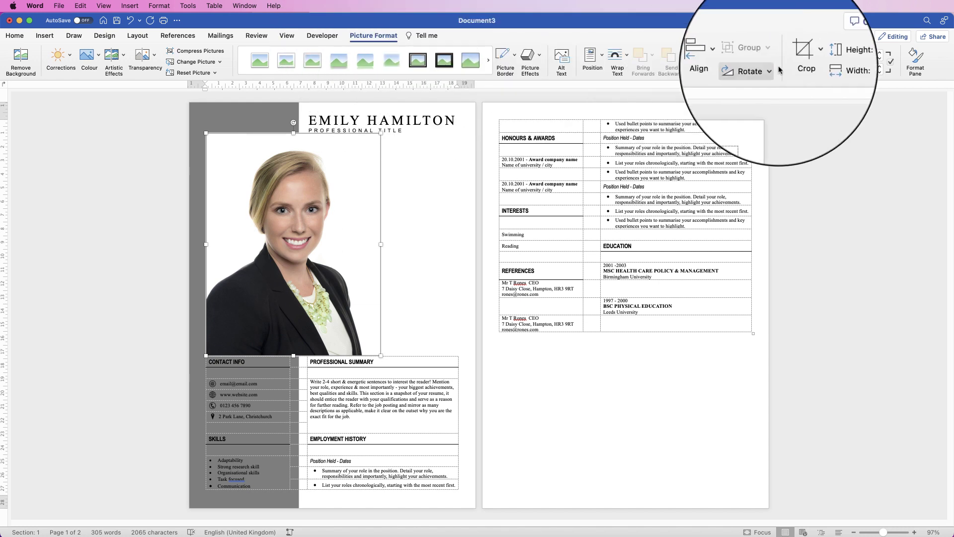
Crop the photo to a 1:1 aspect ratio, positioning the image so the whole head stays inside the frame
click(807, 56)
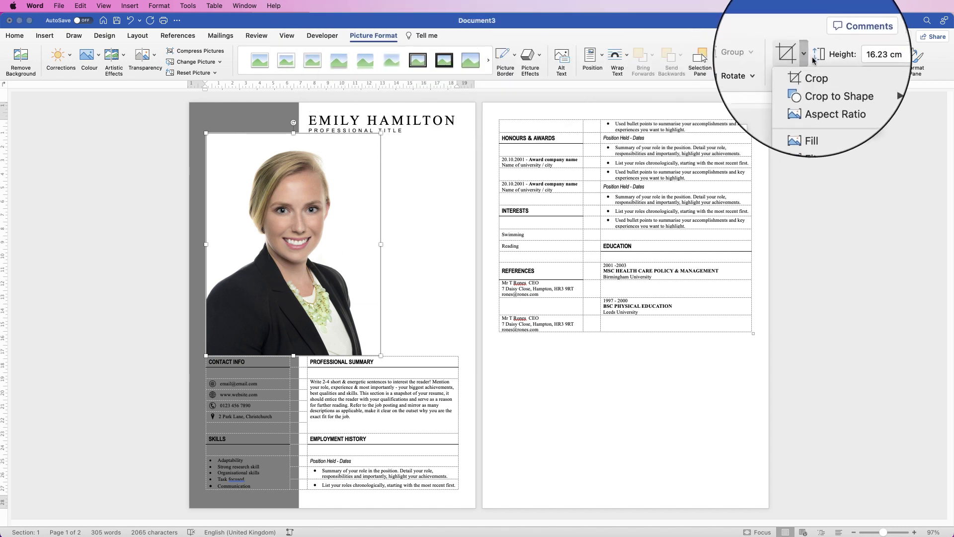
mouse_move(809, 98)
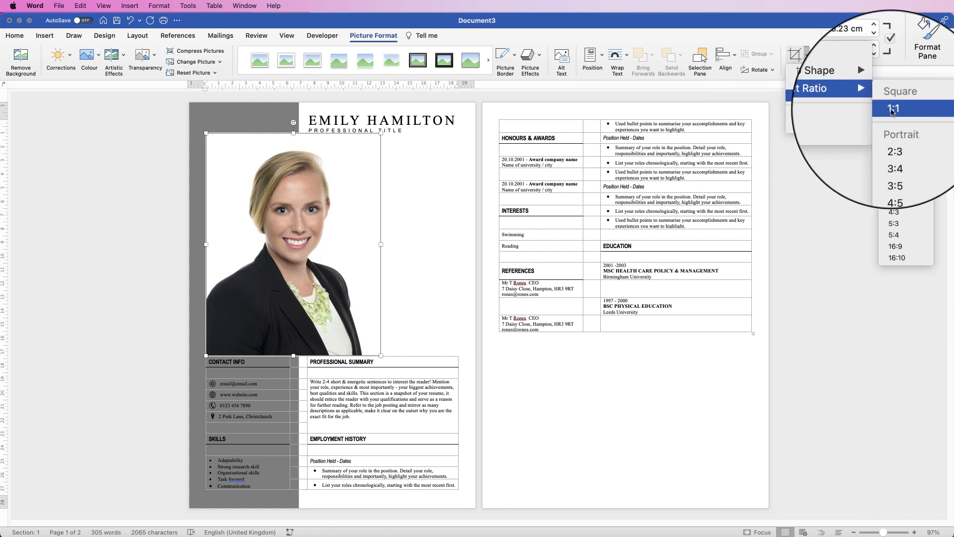
click(893, 109)
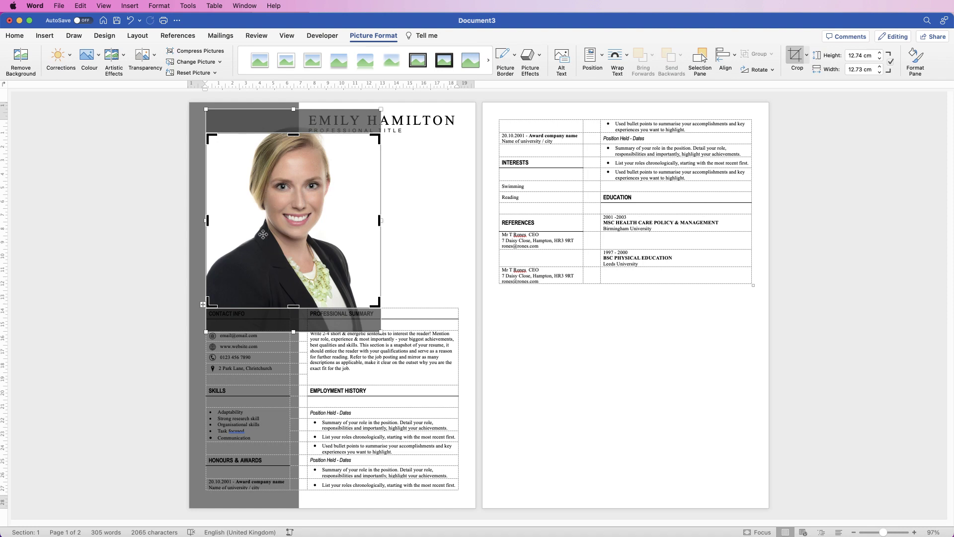
drag(294, 187, 292, 212)
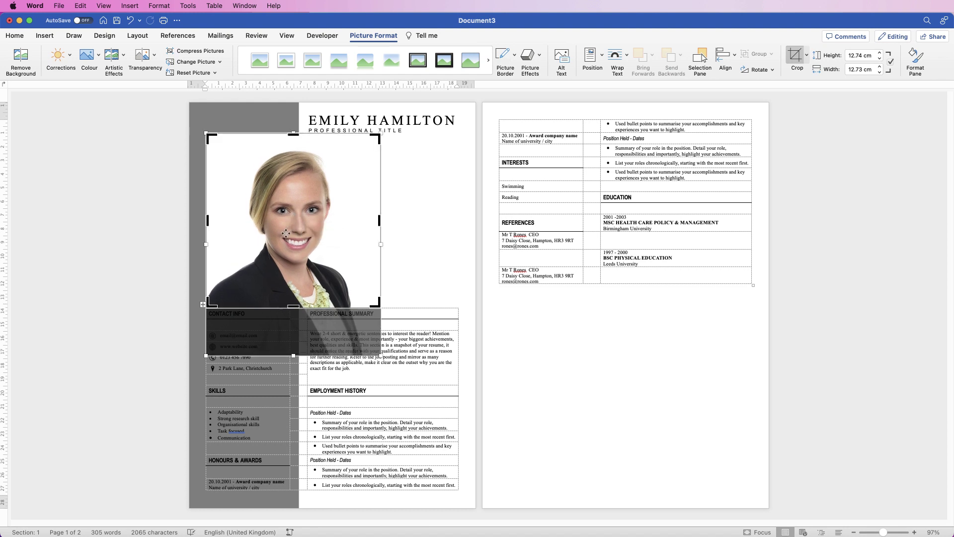
key(Escape)
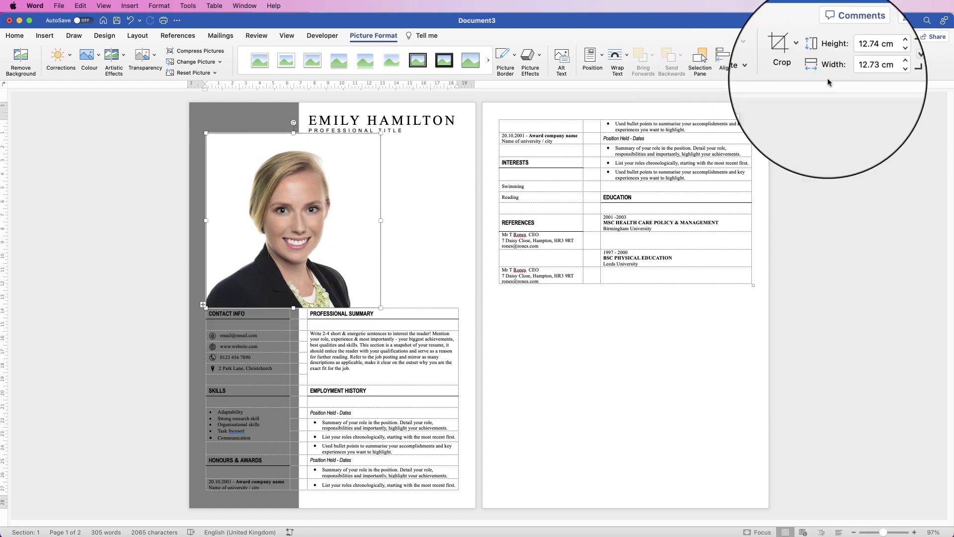
Crop the square photo to the oval shape and shrink it to about 5.08 cm in height and width
click(807, 58)
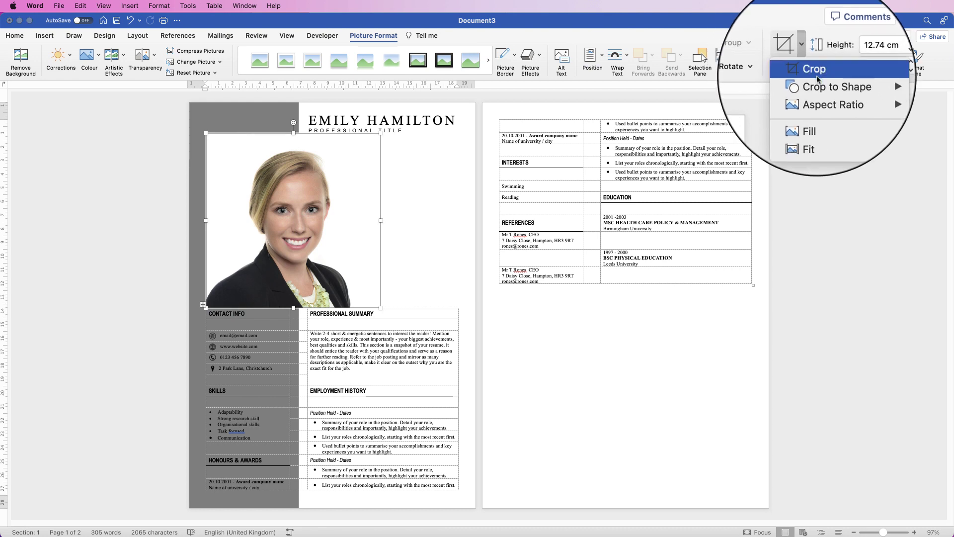
mouse_move(819, 86)
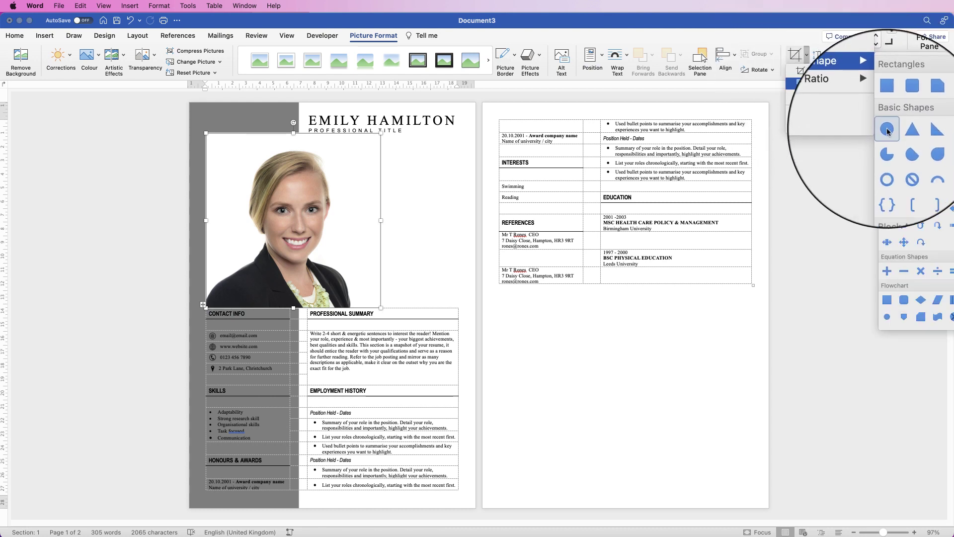
click(887, 130)
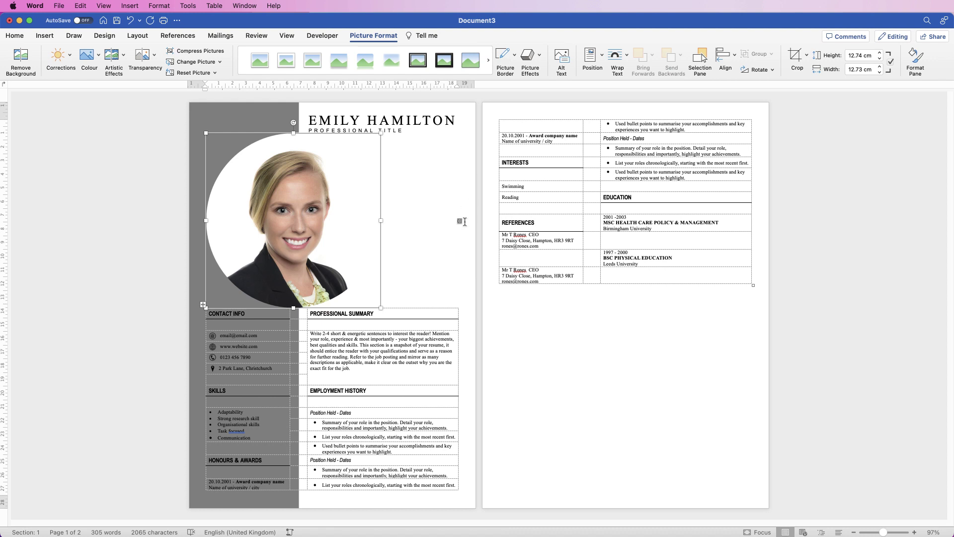
drag(382, 309, 275, 201)
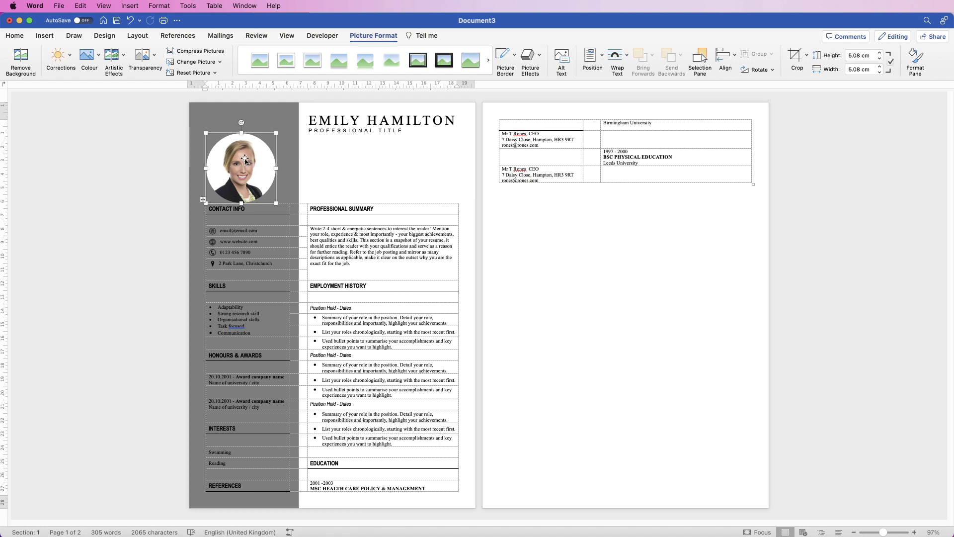
Place the photo in front of the text at the top of the grey sidebar, resized to about 2.64 cm
right_click(246, 159)
mouse_move(299, 295)
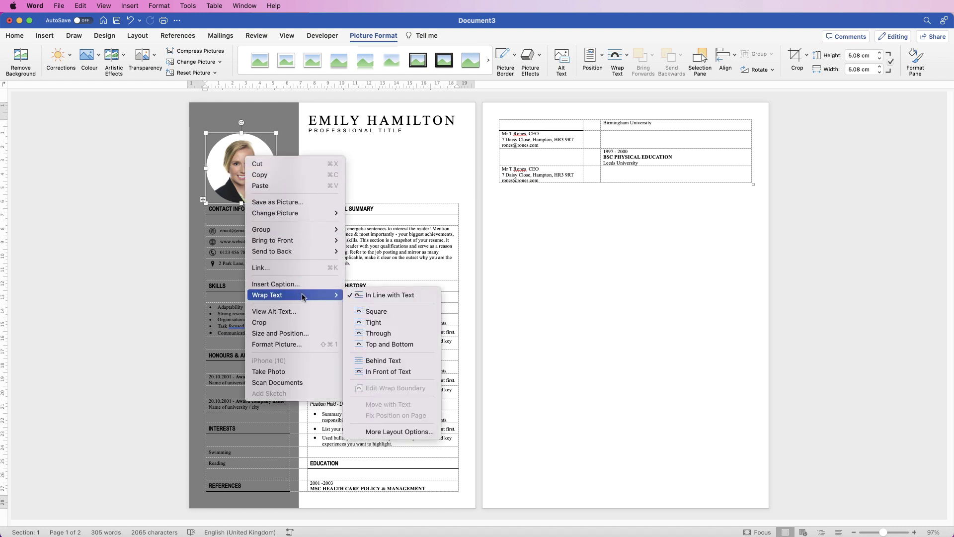
click(378, 374)
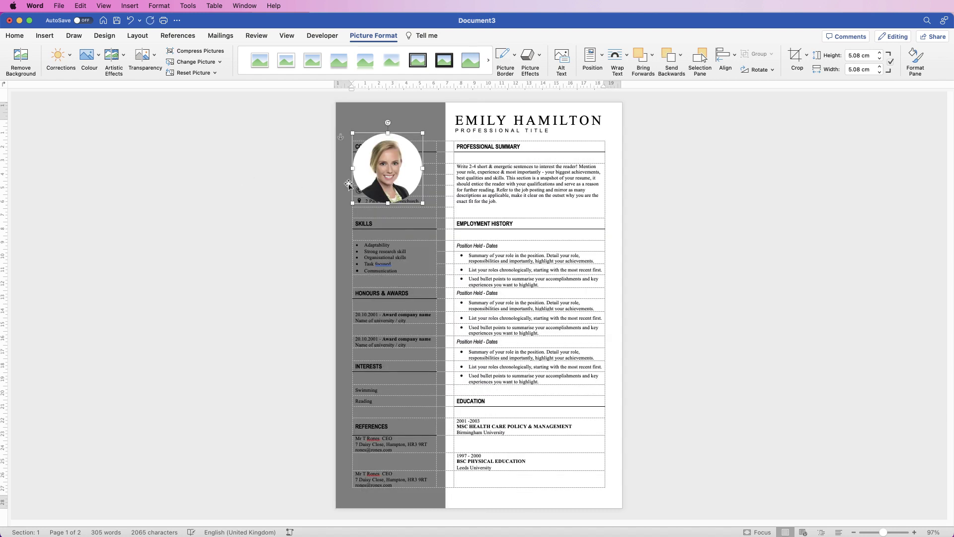
drag(388, 178, 385, 123)
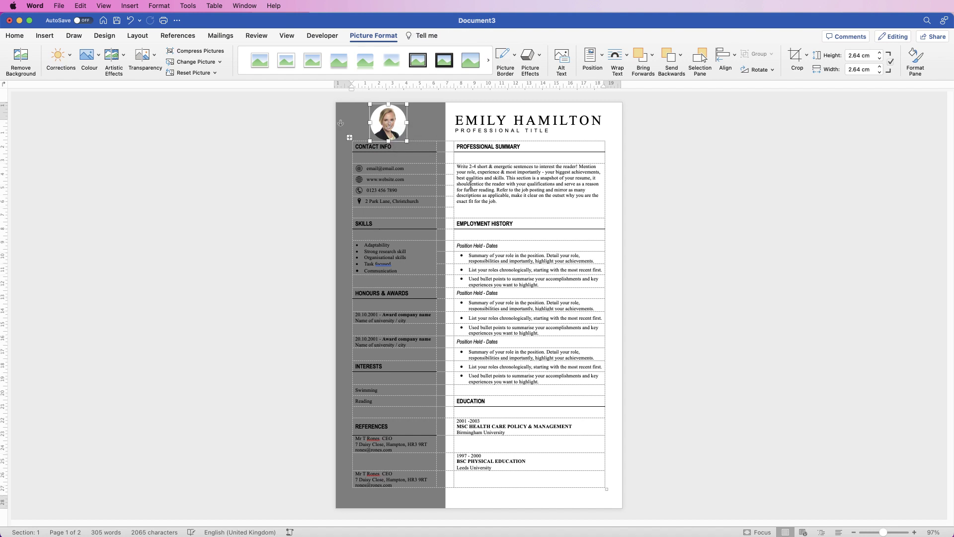
Shift the table down by one blank line, reducing the bottom margin to keep one page, and move the photo slightly down
click(453, 138)
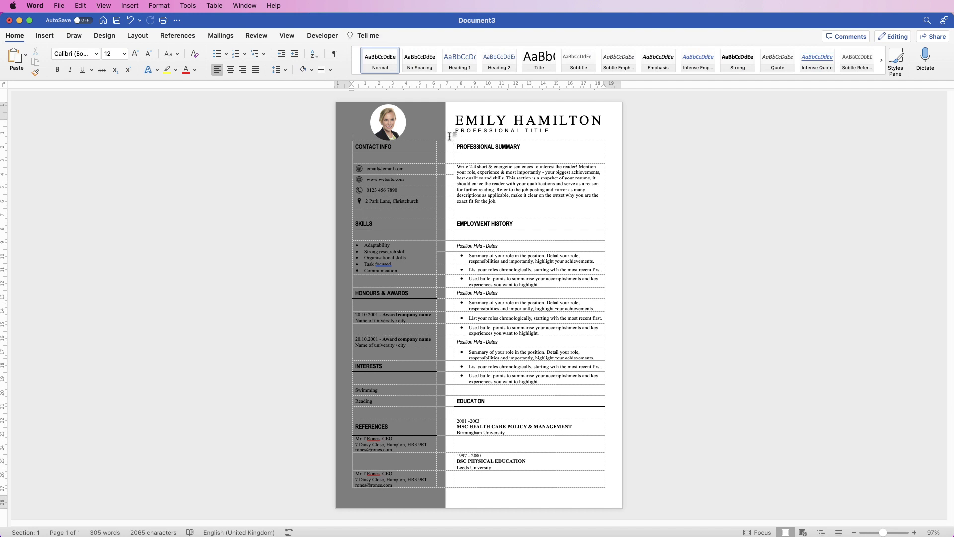
key(Return)
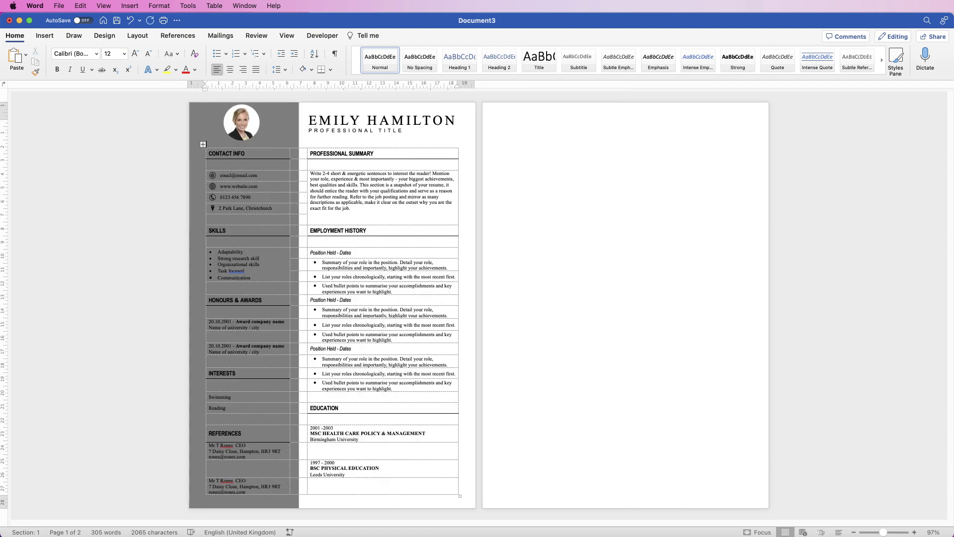
drag(4, 495, 4, 501)
drag(388, 125, 392, 129)
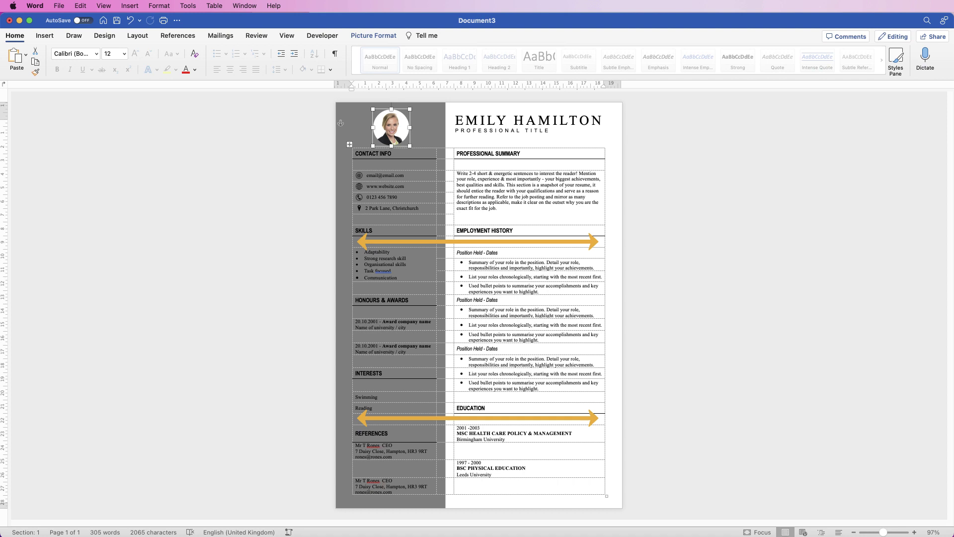
Delete the entire empty table row directly below the EDUCATION heading
click(345, 419)
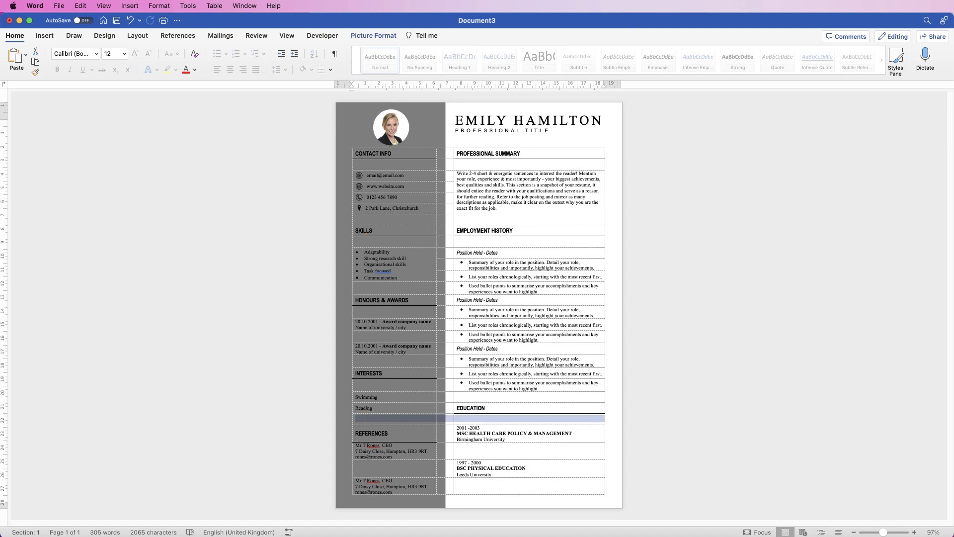
right_click(420, 418)
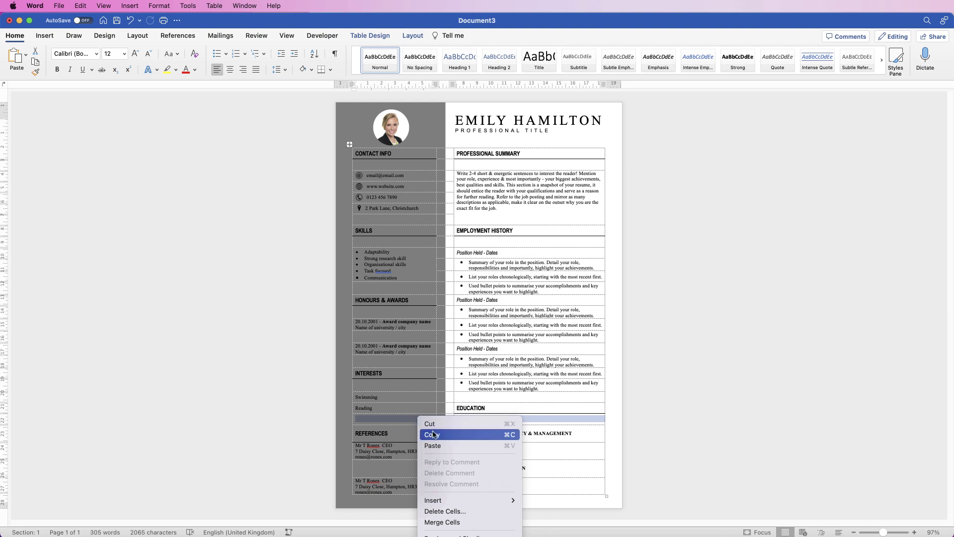
click(452, 511)
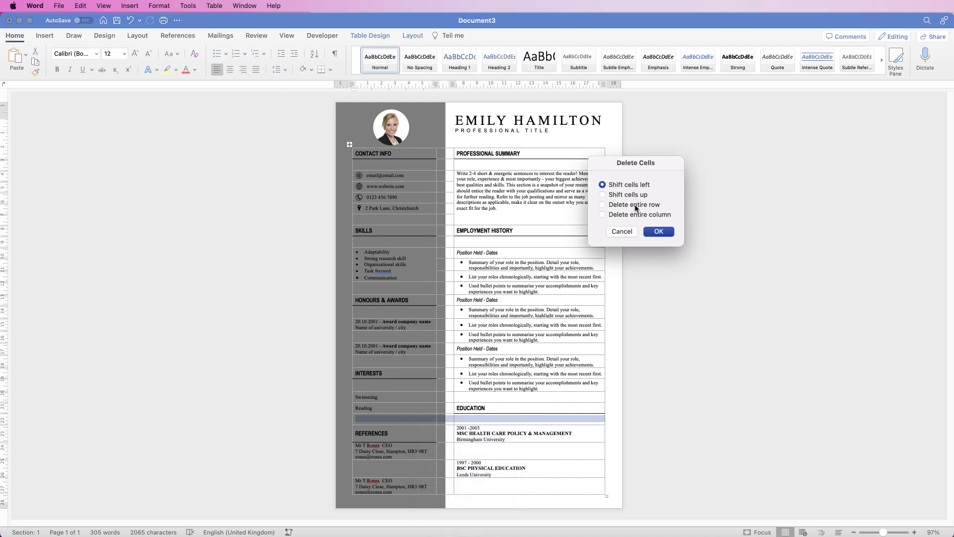
click(659, 231)
Delete the entire empty table row directly below the SKILLS and EMPLOYMENT HISTORY headings
click(464, 242)
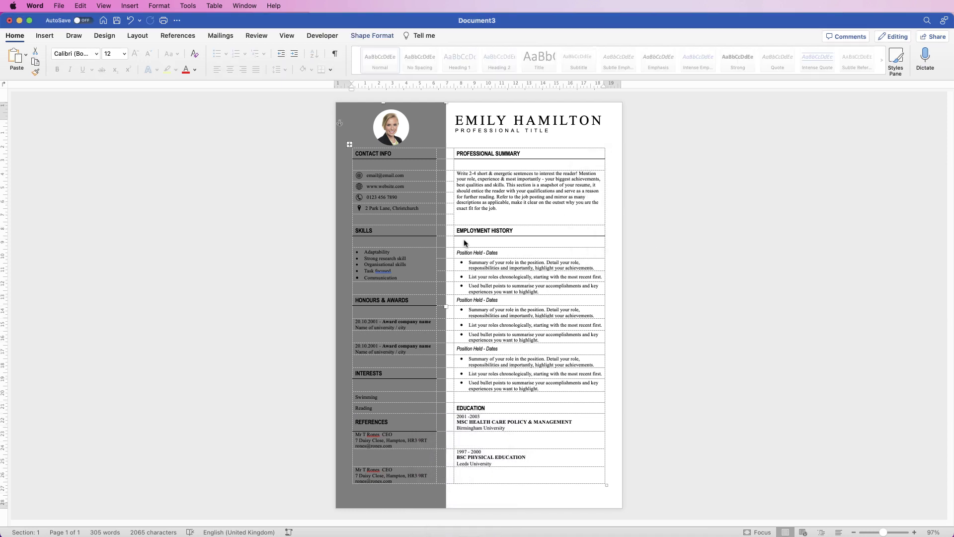
drag(463, 242, 426, 244)
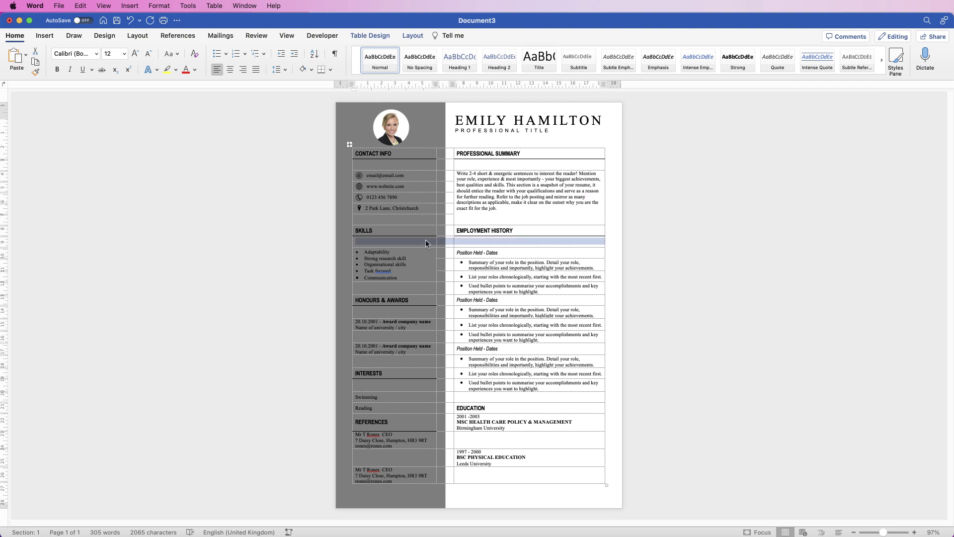
right_click(426, 244)
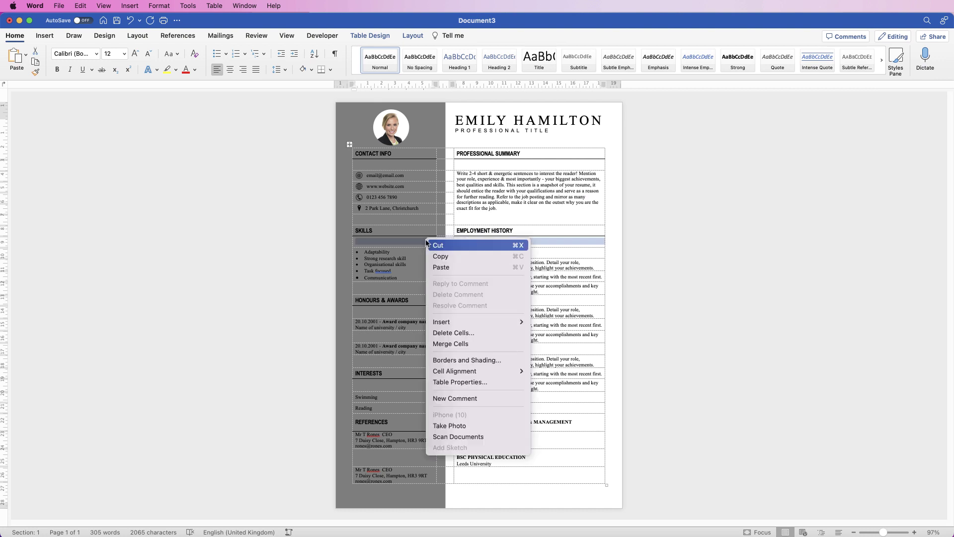
click(467, 333)
click(660, 231)
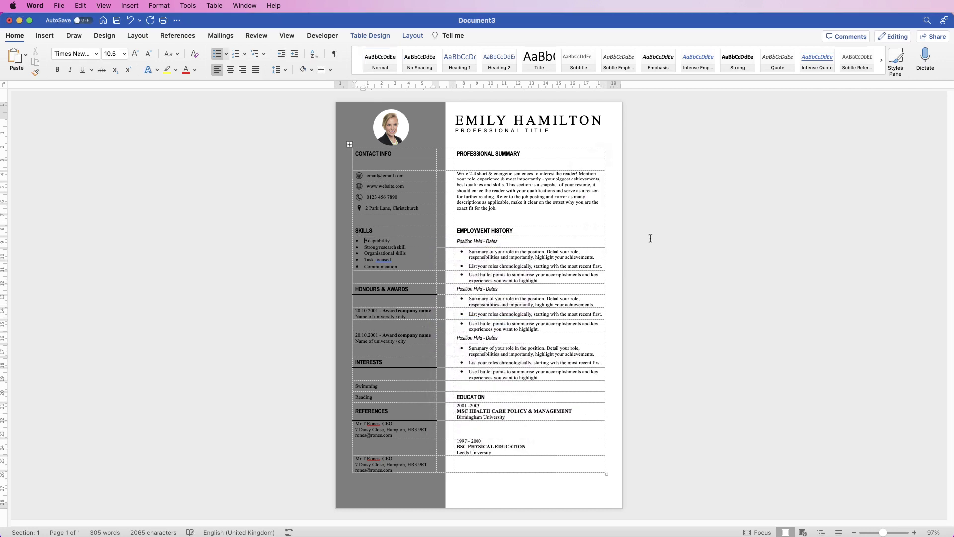
Add two blank lines above the table and move the photo and the name text box down to suit the taller header
click(456, 143)
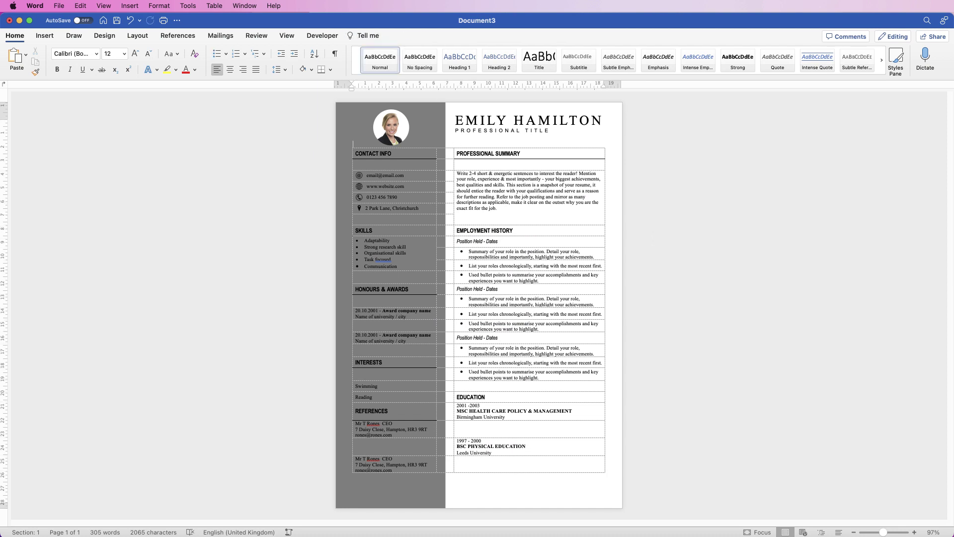
key(Return)
key(Return)
drag(391, 127, 391, 133)
click(489, 124)
drag(530, 106, 530, 119)
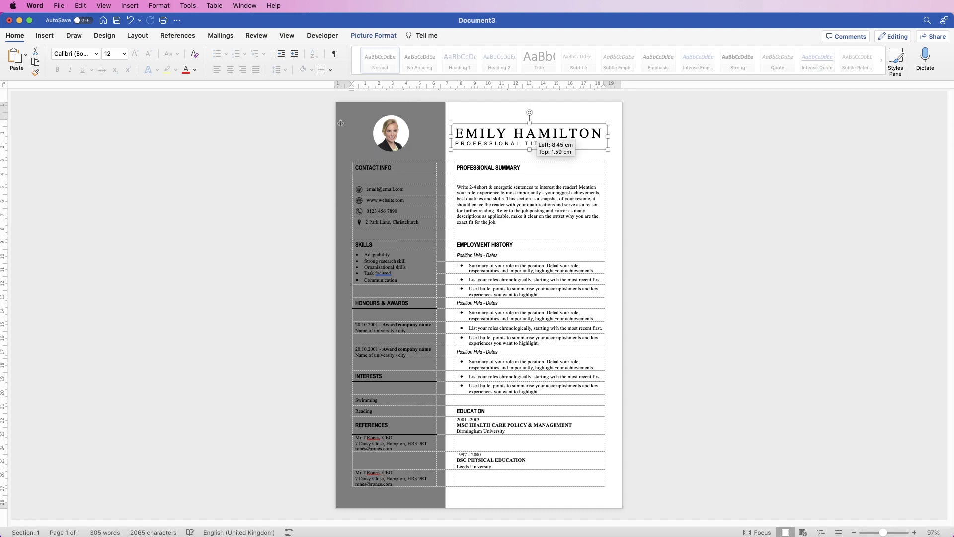
Select the entire CV table and turn off the display of its gridlines, keeping the heading underlines
click(606, 166)
click(349, 159)
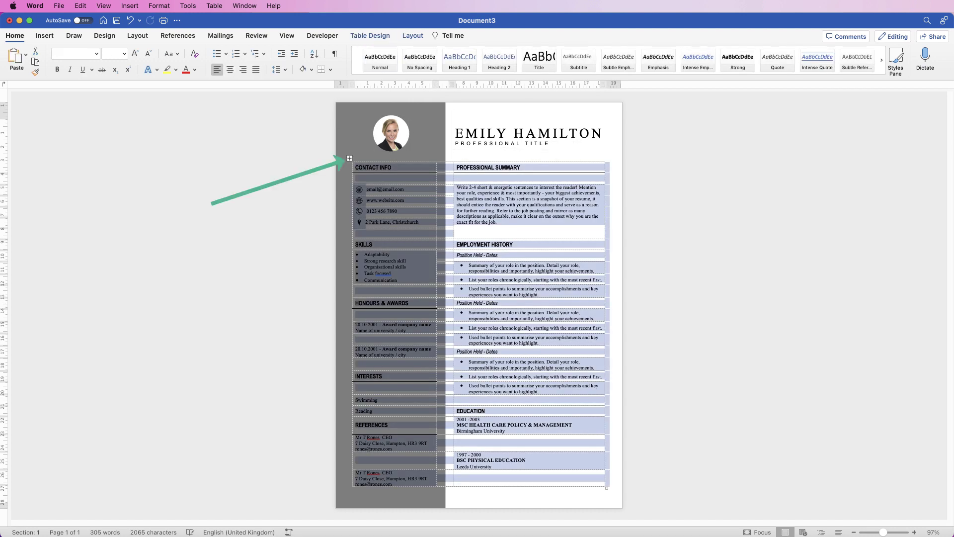
click(370, 36)
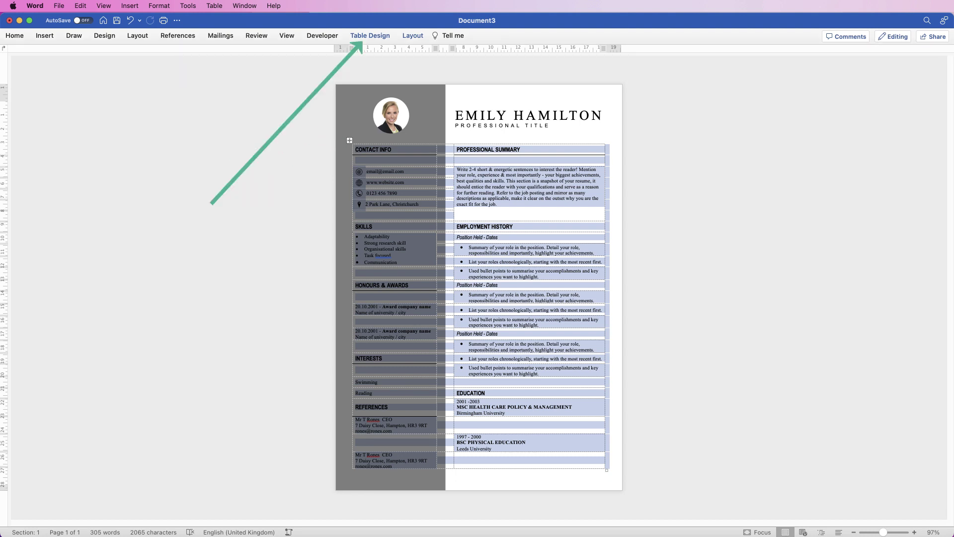
click(371, 36)
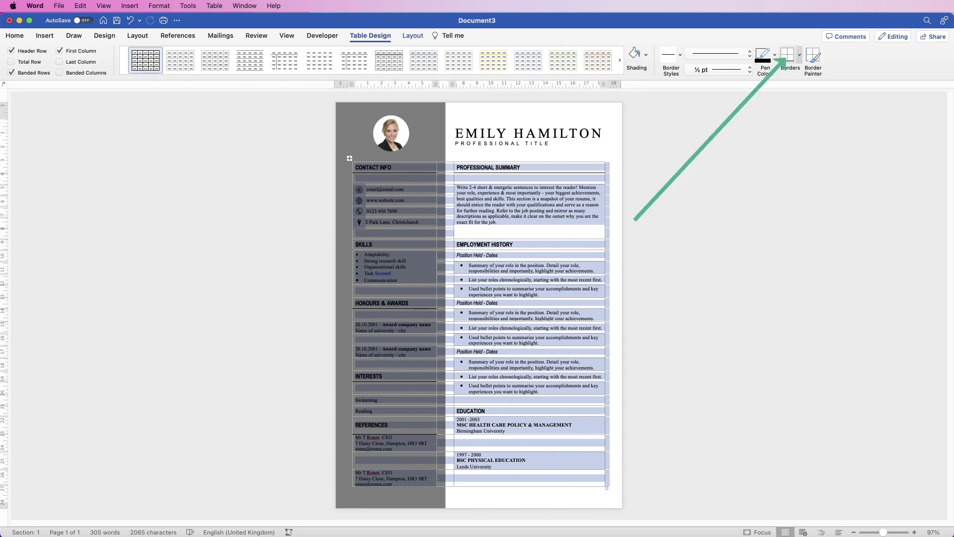
click(800, 55)
click(815, 123)
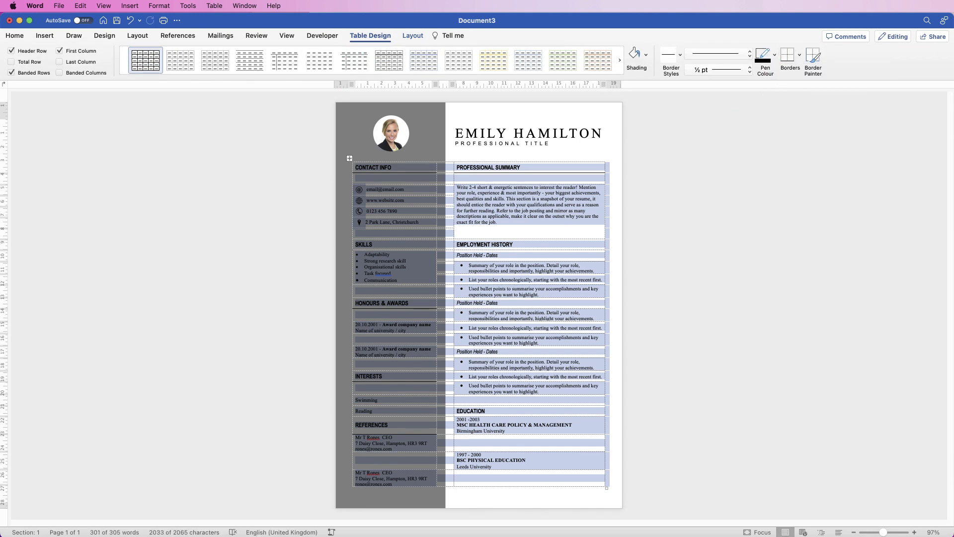
click(799, 55)
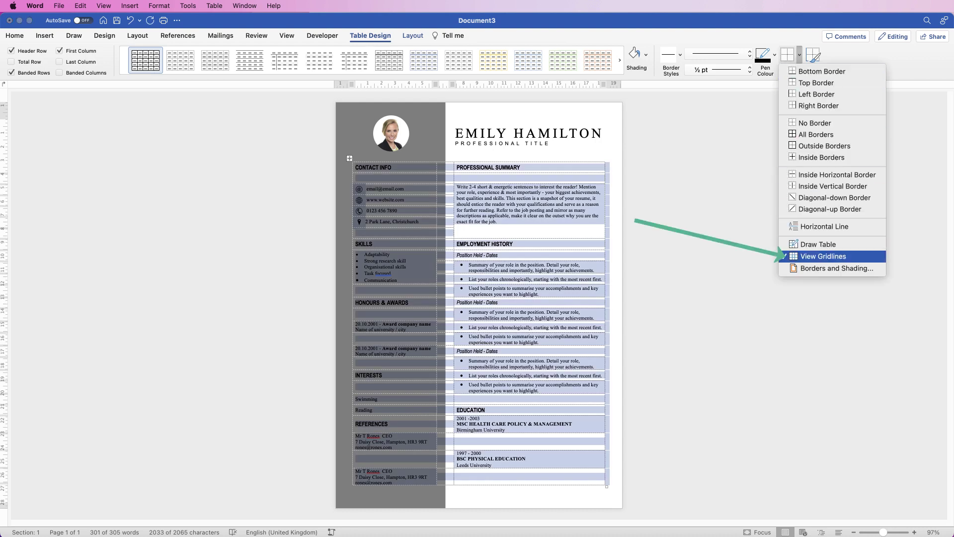
click(823, 256)
click(606, 220)
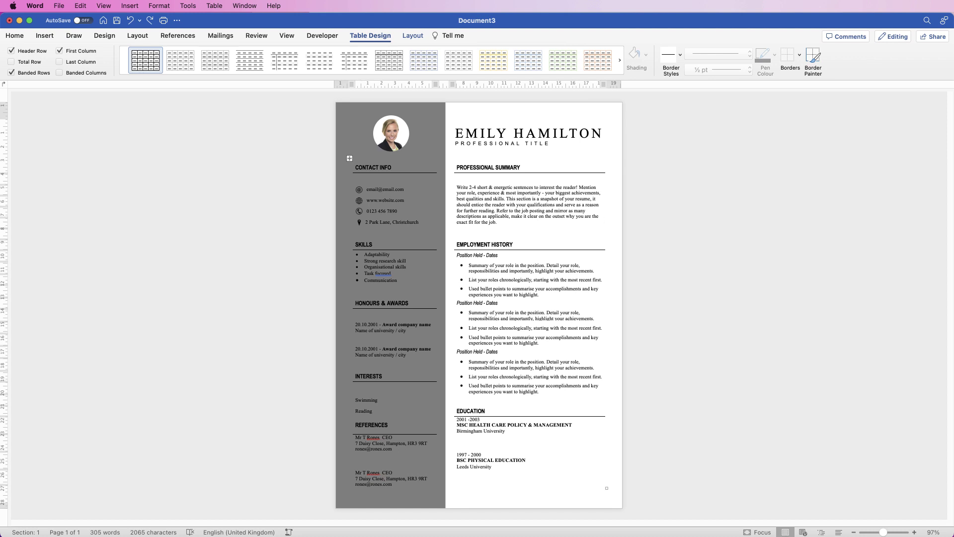
Save the document to the Desktop as CV in Word Document (.docx) format
click(59, 5)
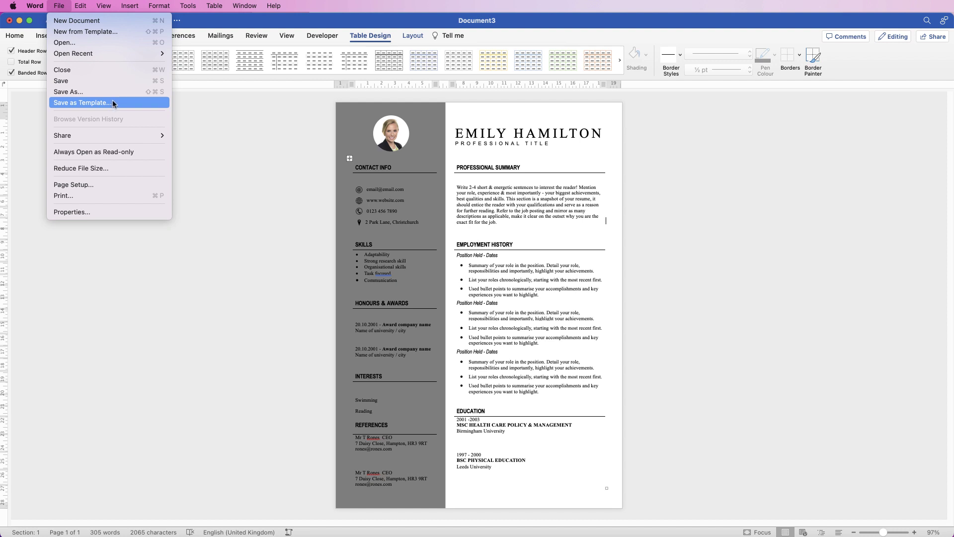
click(66, 91)
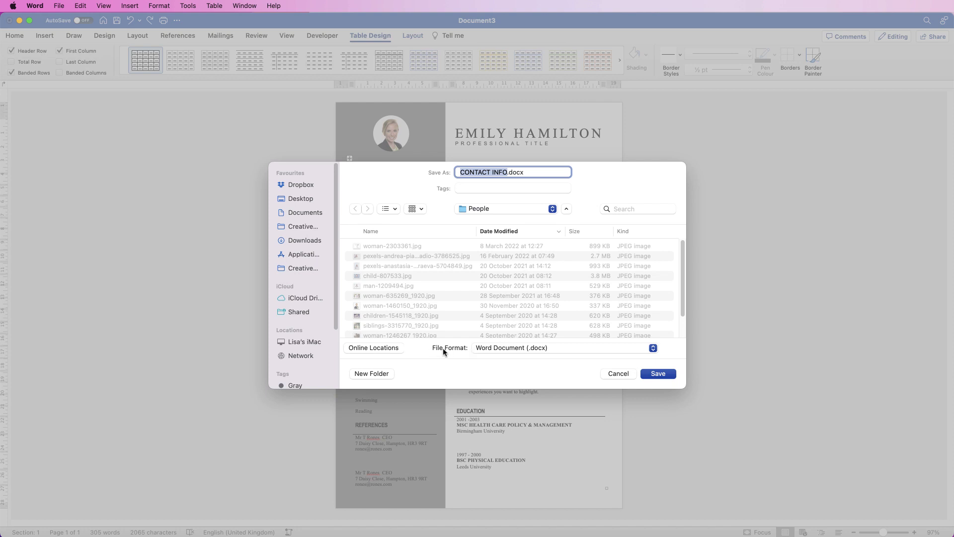
click(567, 348)
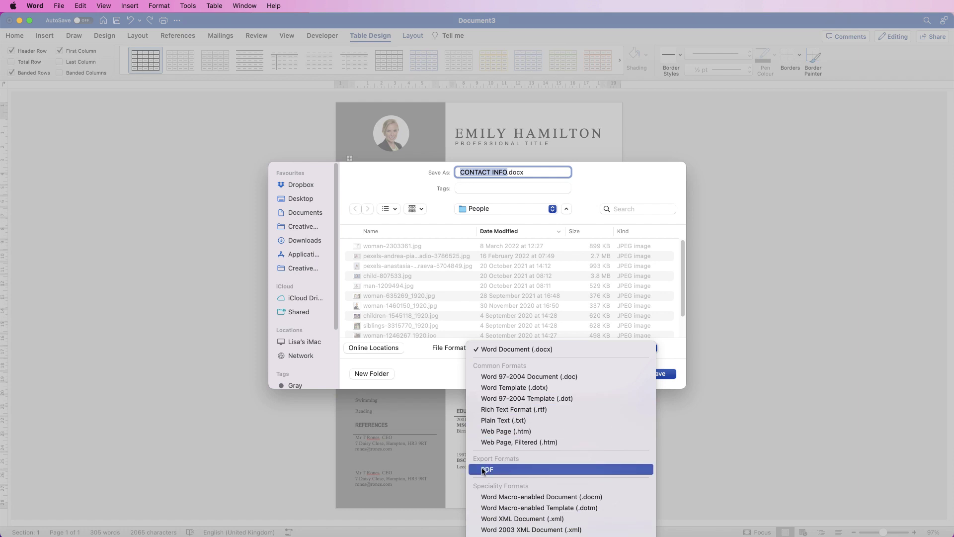
click(473, 169)
text(CV)
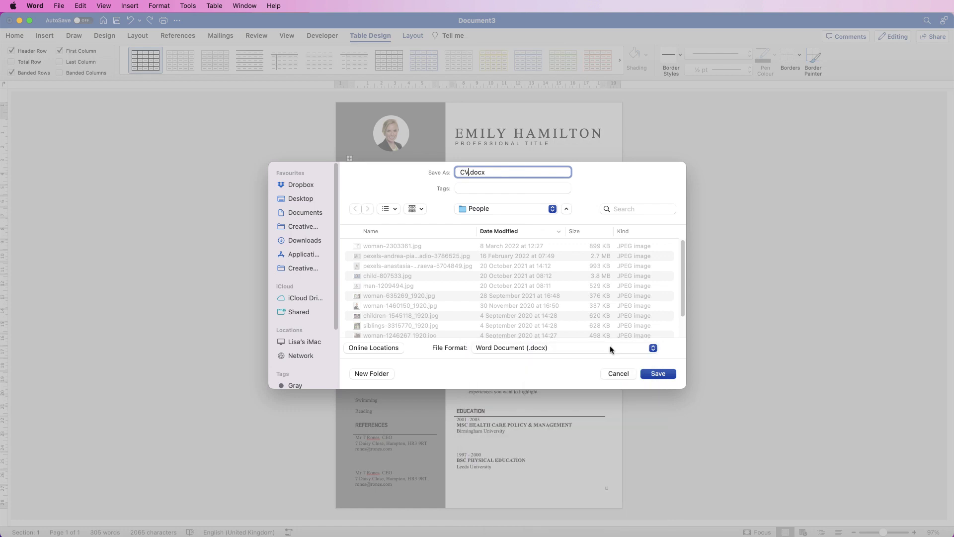
click(302, 199)
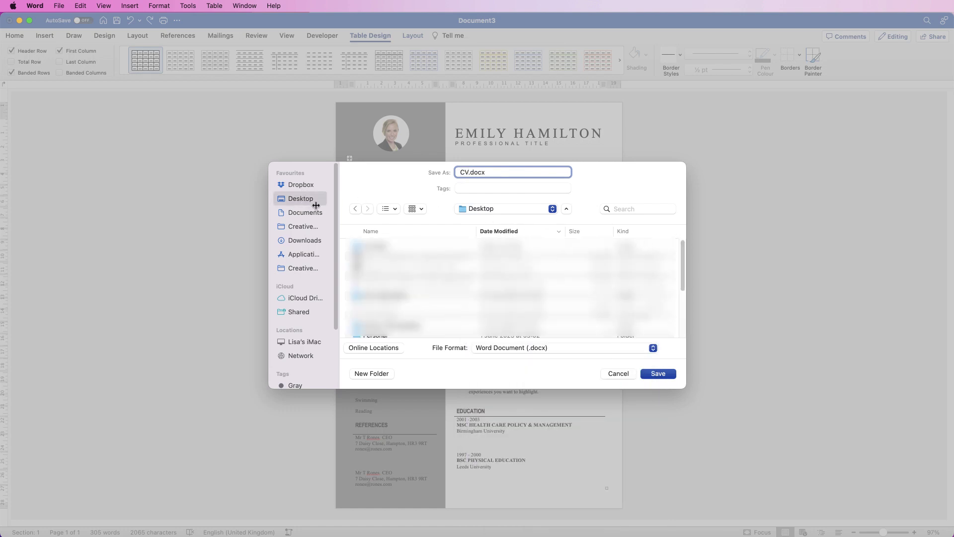
click(664, 376)
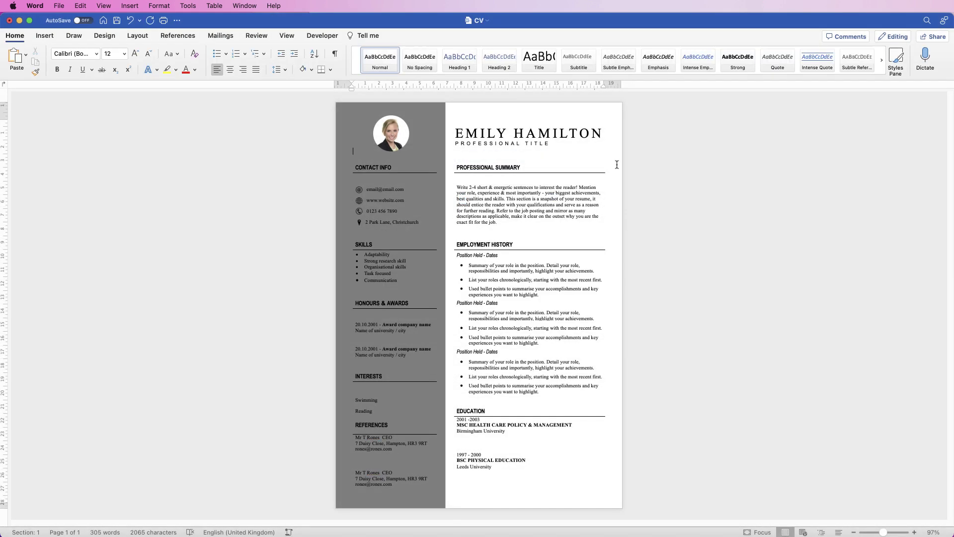